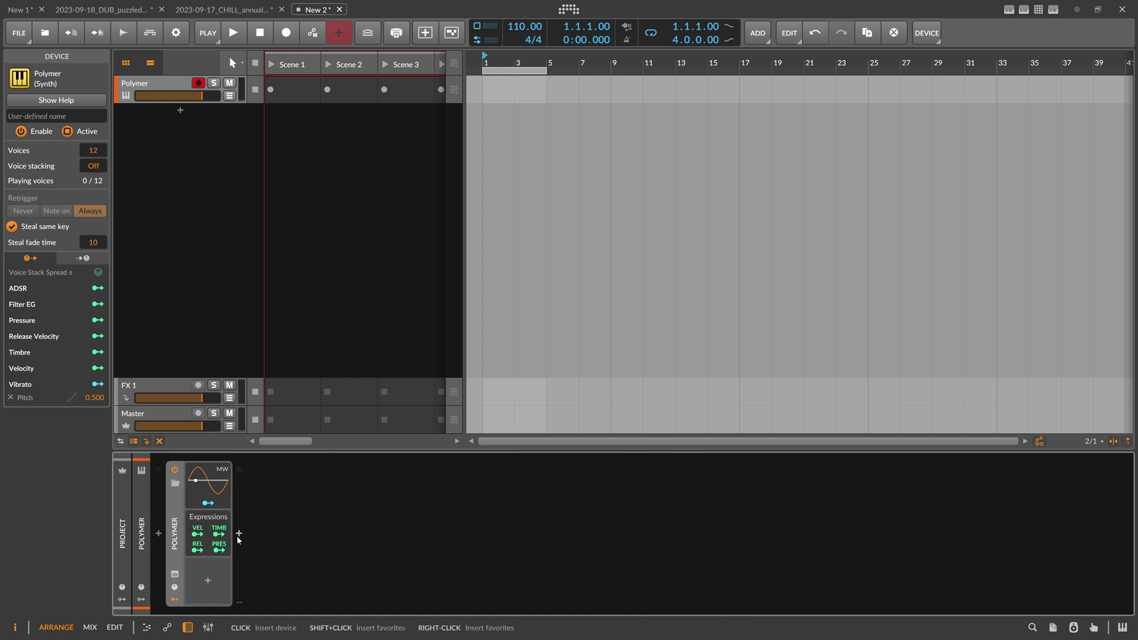
- Insert an FX Grid after the Polymer synth and open its patch for editing
{"action": "type", "text": "fx"}
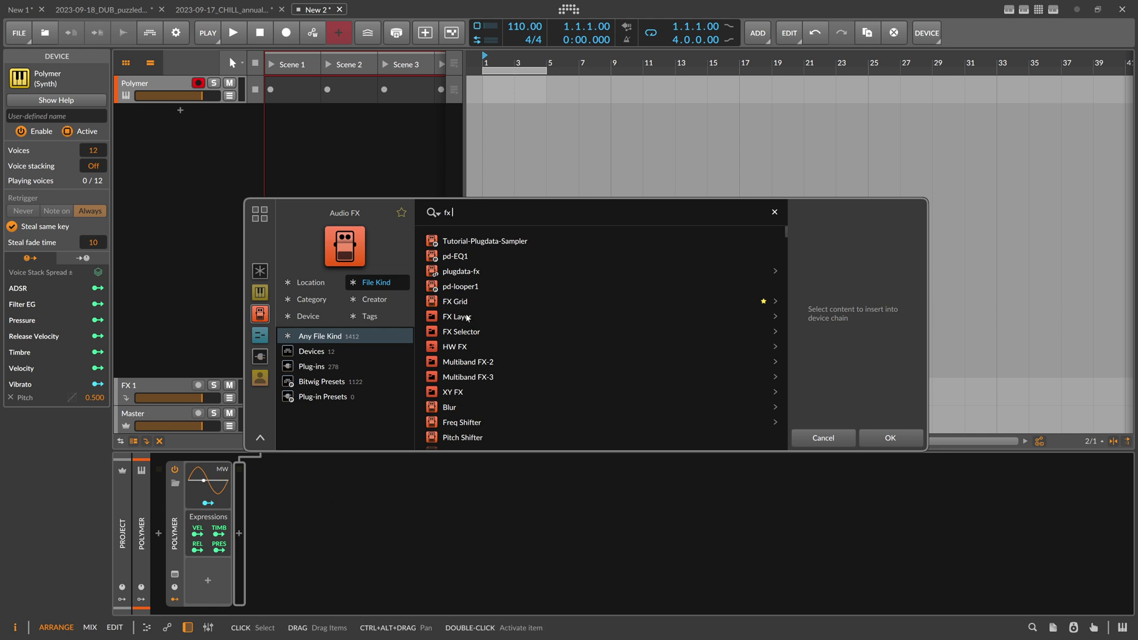
{"action": "double_click", "coordinate": [455, 301]}
{"action": "left_click", "coordinate": [401, 486]}
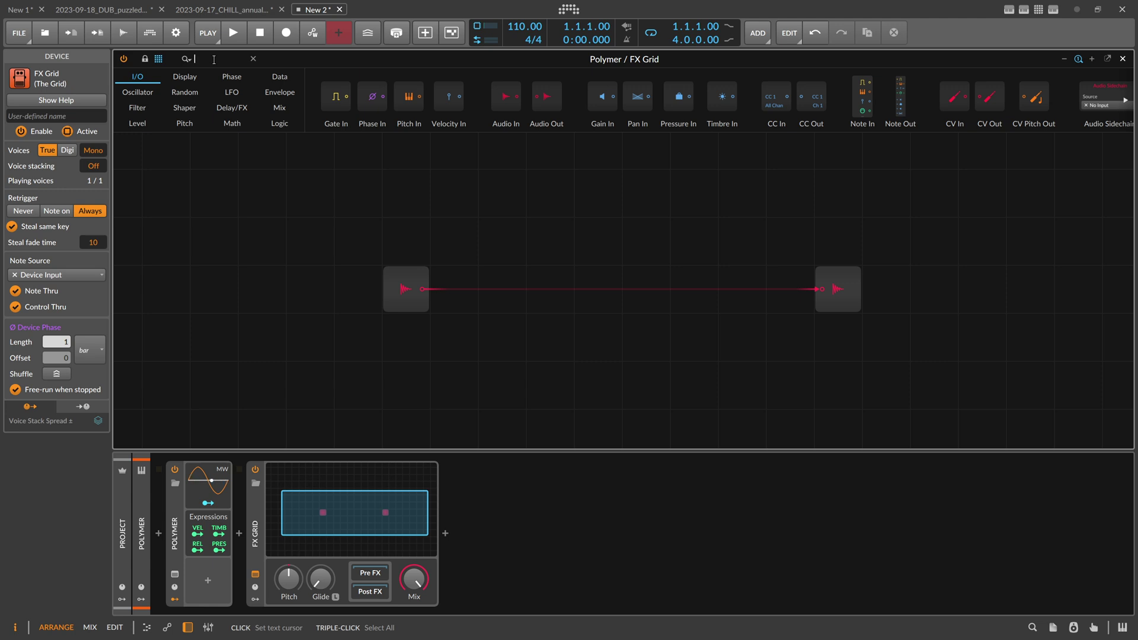
- Add a Sallen-Key filter module to the patch and set its mode to BP 8, 24 dB/oct band-pass
{"action": "type", "text": "sallen"}
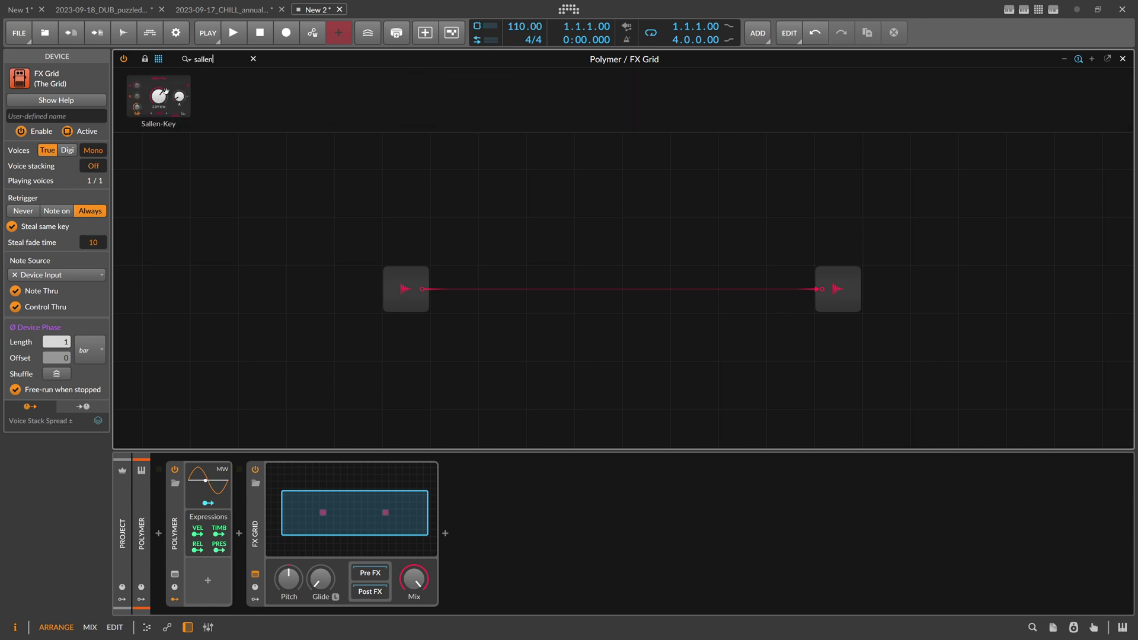
{"action": "left_click_drag", "start_coordinate": [159, 97], "coordinate": [597, 363]}
{"action": "left_click", "coordinate": [599, 404]}
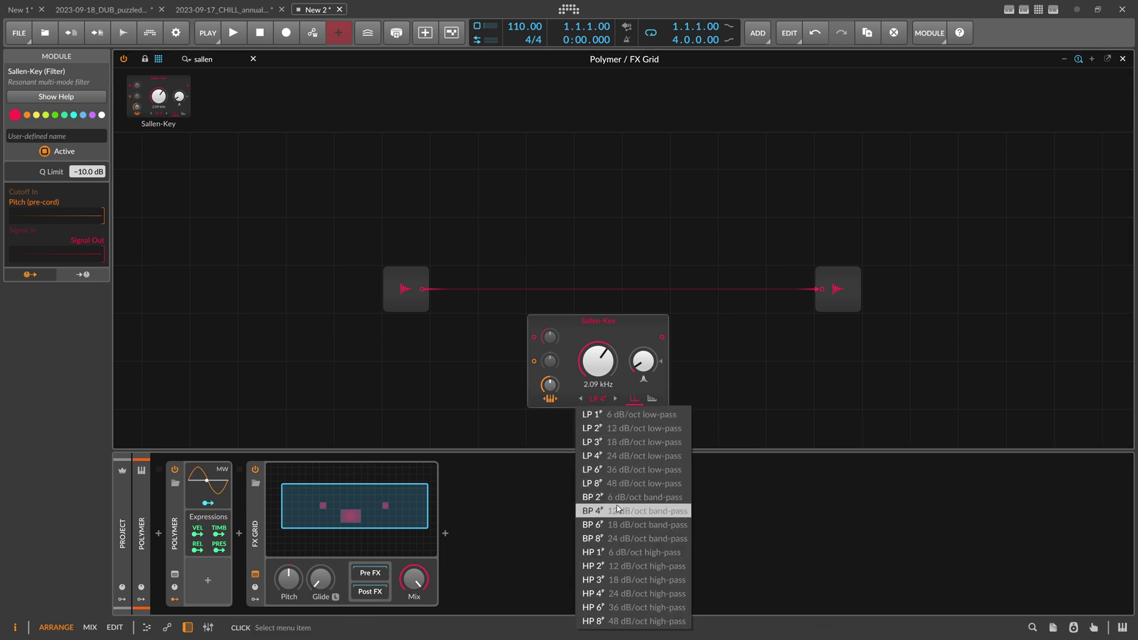
{"action": "left_click", "coordinate": [616, 538]}
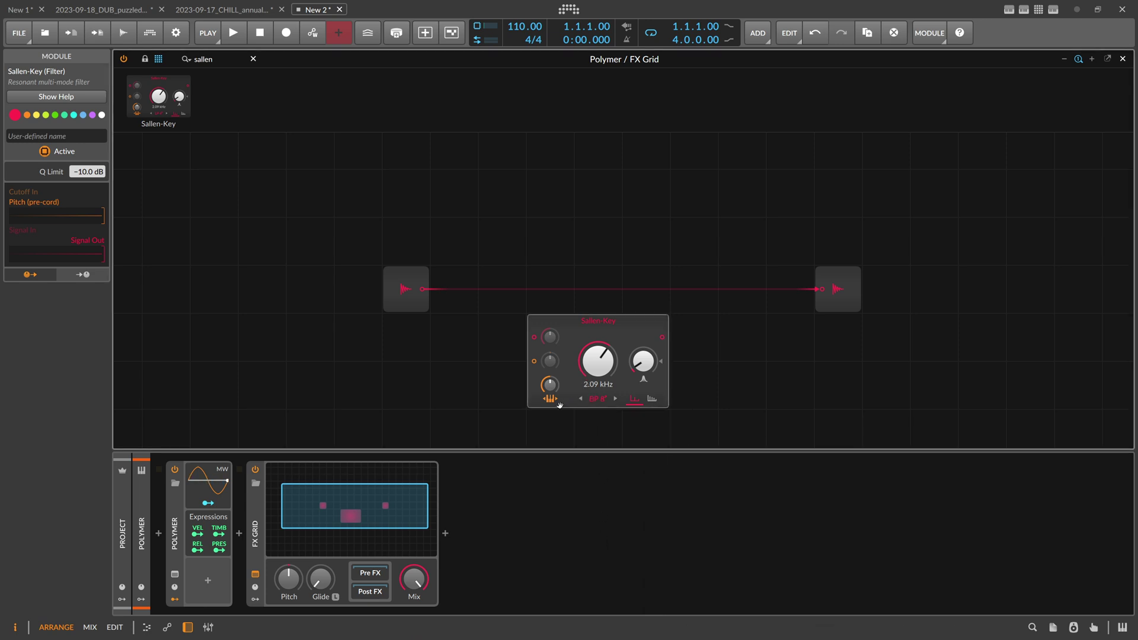
- Set the Sallen-Key filter's cutoff to 262 Hz and its key tracking amount to 0%
{"action": "left_click", "coordinate": [597, 401]}
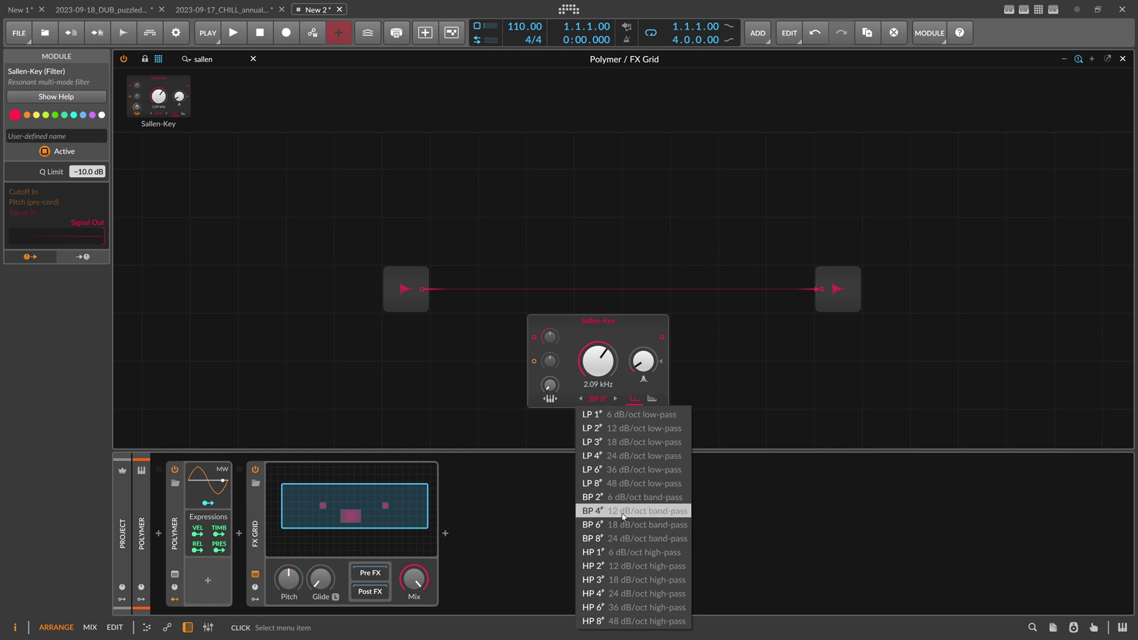
{"action": "left_click", "coordinate": [541, 497]}
{"action": "left_click_drag", "start_coordinate": [599, 374], "coordinate": [596, 401]}
{"action": "double_click", "coordinate": [550, 388]}
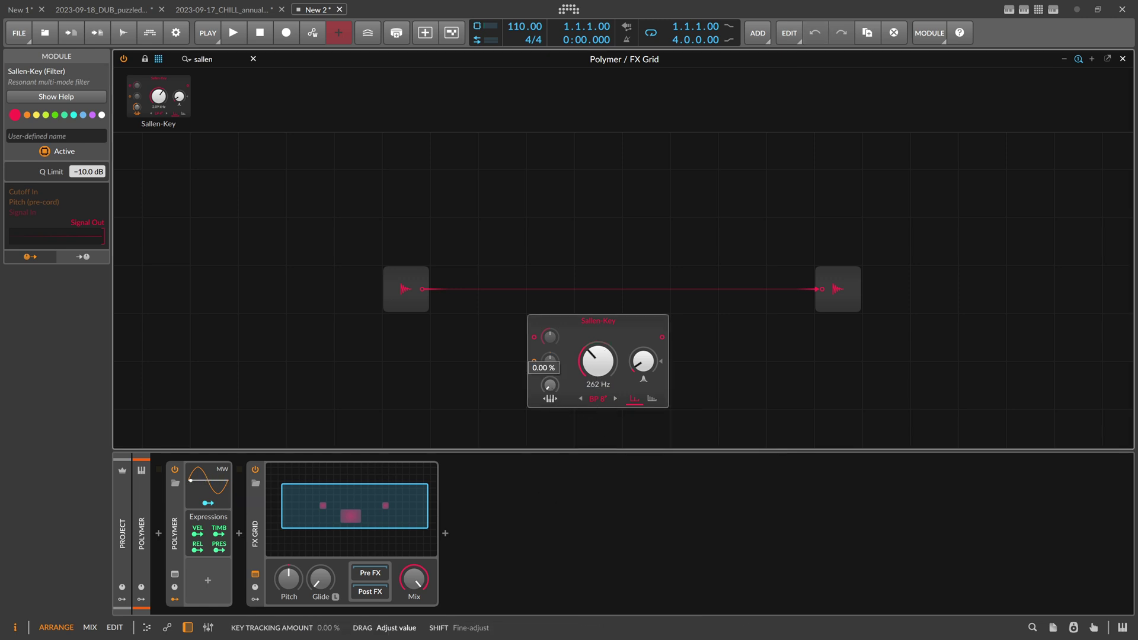
{"action": "left_click_drag", "start_coordinate": [550, 389], "coordinate": [551, 391]}
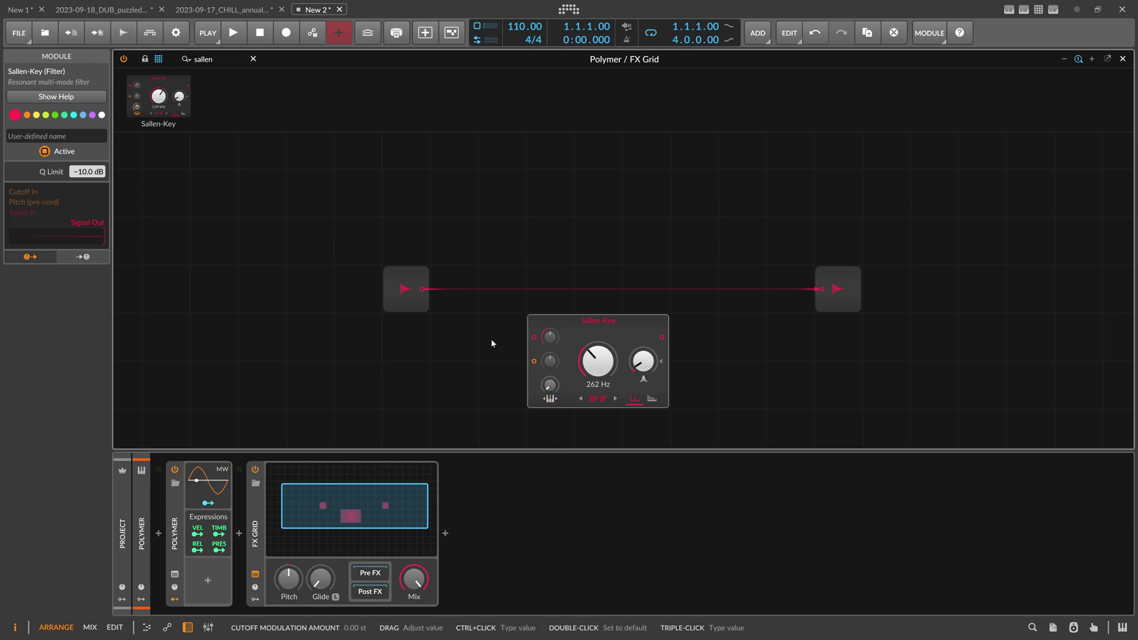
- Replace the direct audio cable by routing Audio In through the Sallen-Key filter to Audio Out
{"action": "left_click_drag", "start_coordinate": [822, 290], "coordinate": [596, 274]}
{"action": "left_click_drag", "start_coordinate": [423, 289], "coordinate": [533, 337]}
{"action": "left_click_drag", "start_coordinate": [832, 290], "coordinate": [833, 291]}
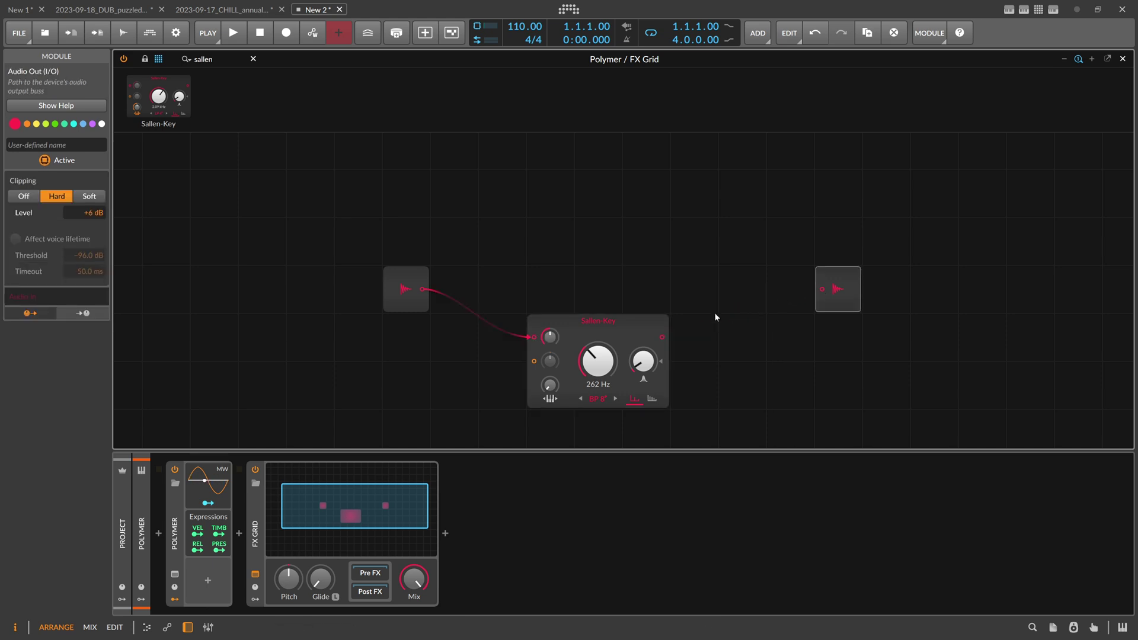
{"action": "left_click_drag", "start_coordinate": [732, 326], "coordinate": [822, 288]}
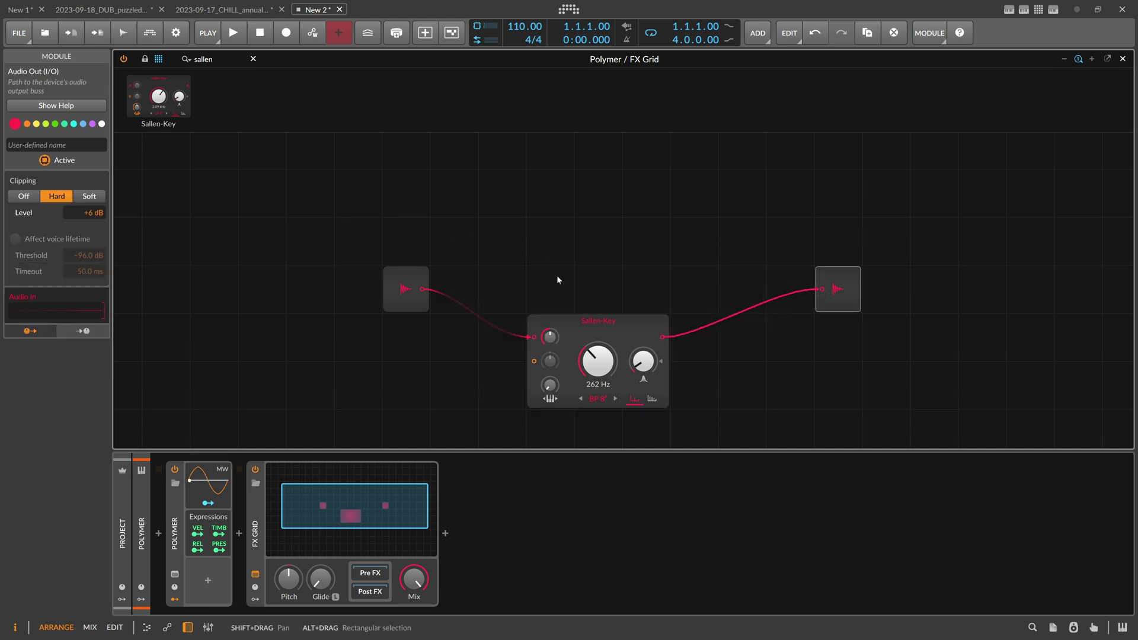
- Insert a Mod Delay module between the Sallen-Key filter and Audio Out, and switch its delay unit to seconds
{"action": "left_click", "coordinate": [199, 59]}
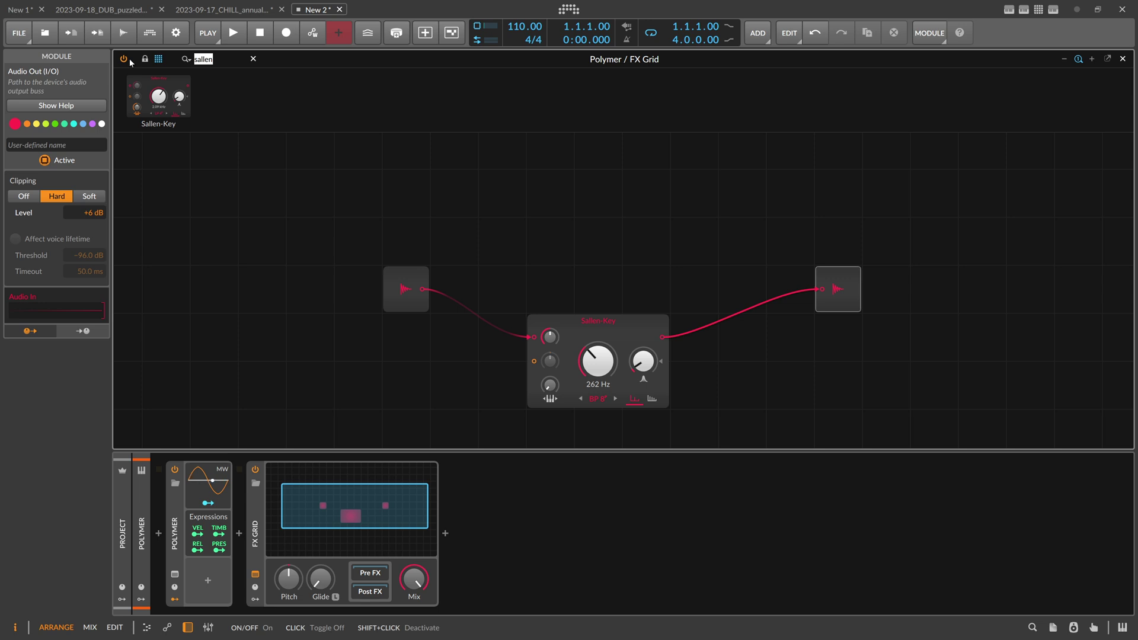
{"action": "type", "text": "mod"}
{"action": "left_click_drag", "start_coordinate": [158, 98], "coordinate": [676, 325]}
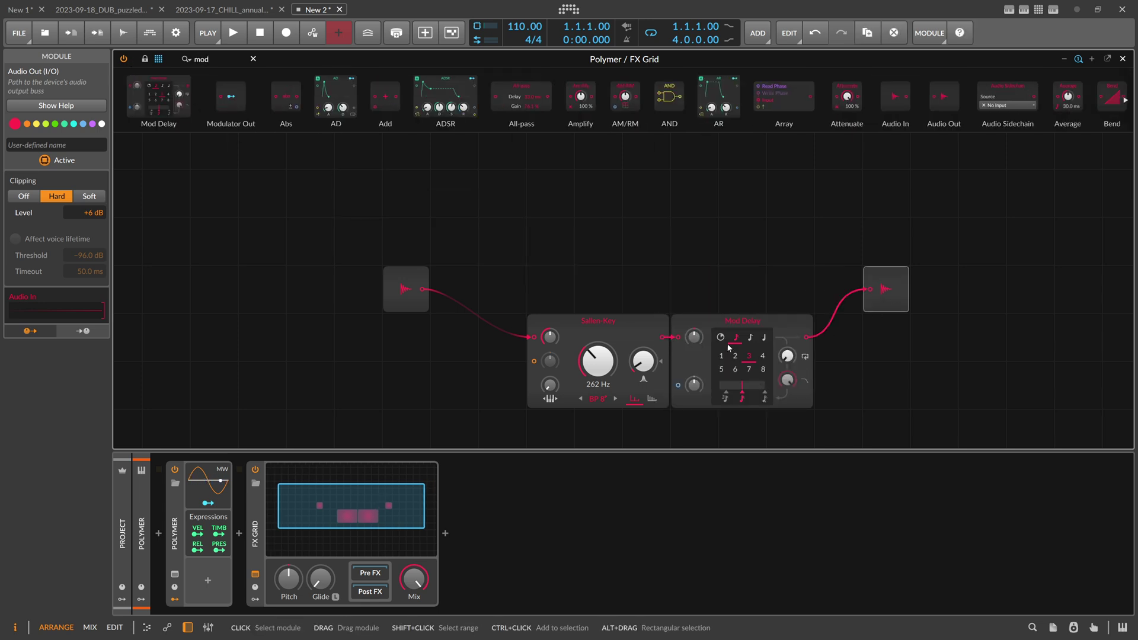
{"action": "left_click", "coordinate": [720, 337]}
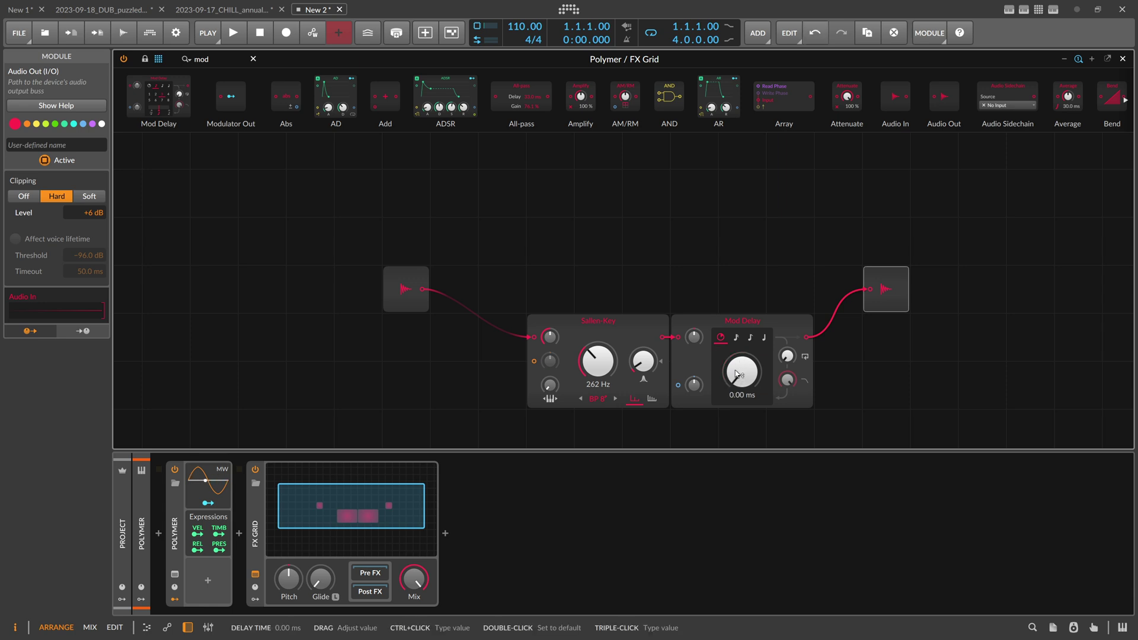
- Add a Macro modulator to the FX Grid and map it to the Sallen-Key resonance with an amount of 1.220
{"action": "left_click", "coordinate": [255, 599]}
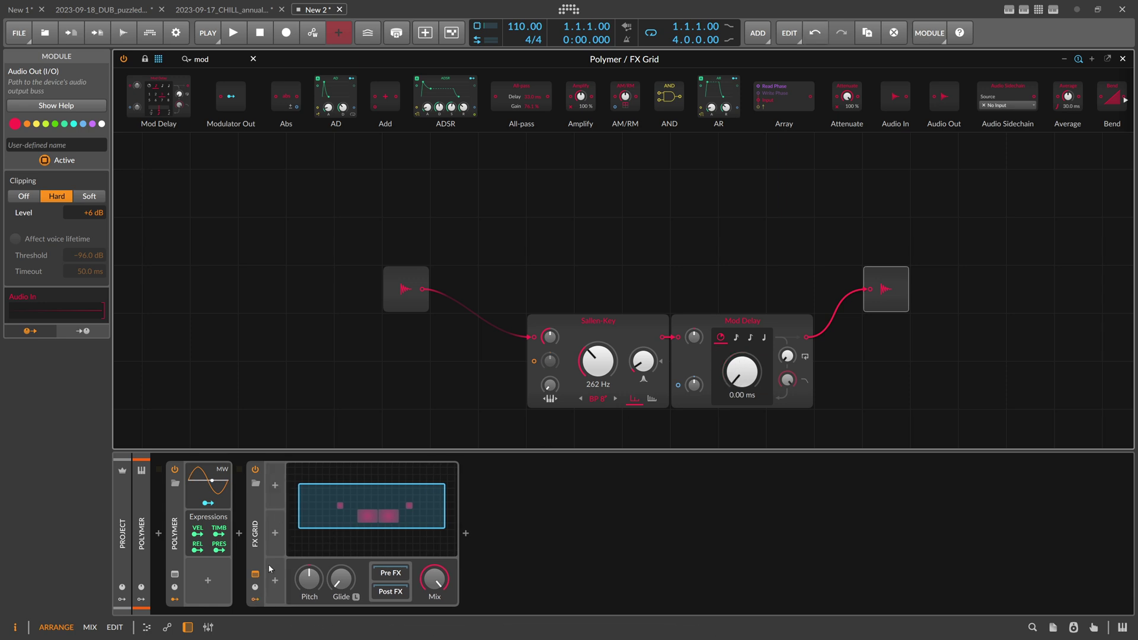
{"action": "left_click", "coordinate": [275, 487]}
{"action": "type", "text": "mac"}
{"action": "key", "text": "Down"}
{"action": "key", "text": "Down"}
{"action": "key", "text": "Return"}
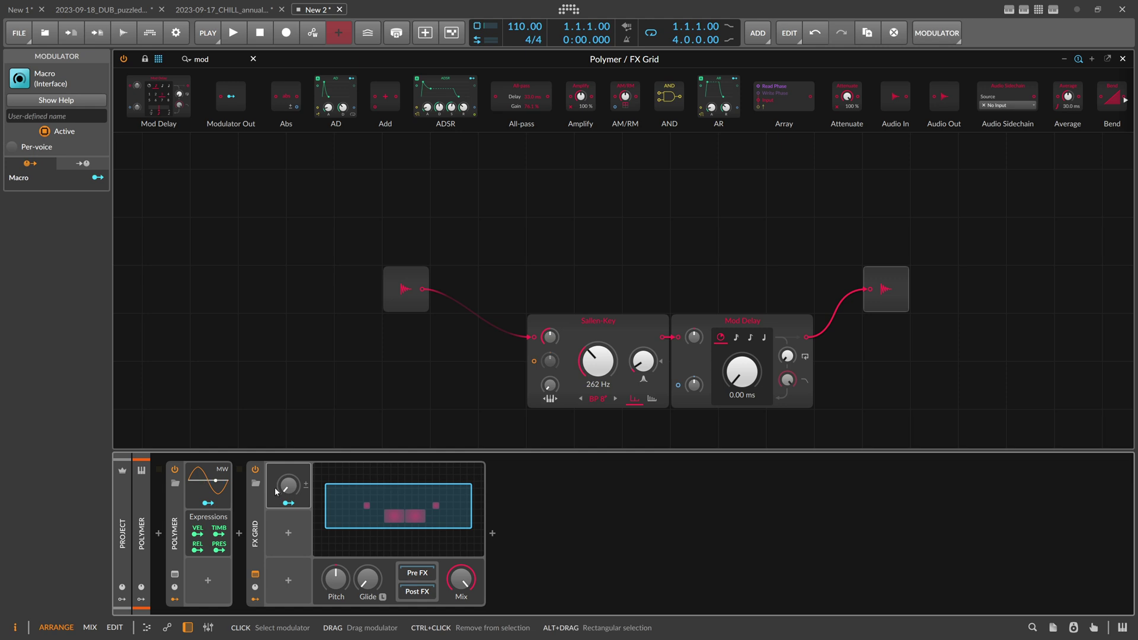
{"action": "left_click", "coordinate": [286, 504]}
{"action": "left_click_drag", "start_coordinate": [640, 361], "coordinate": [642, 386]}
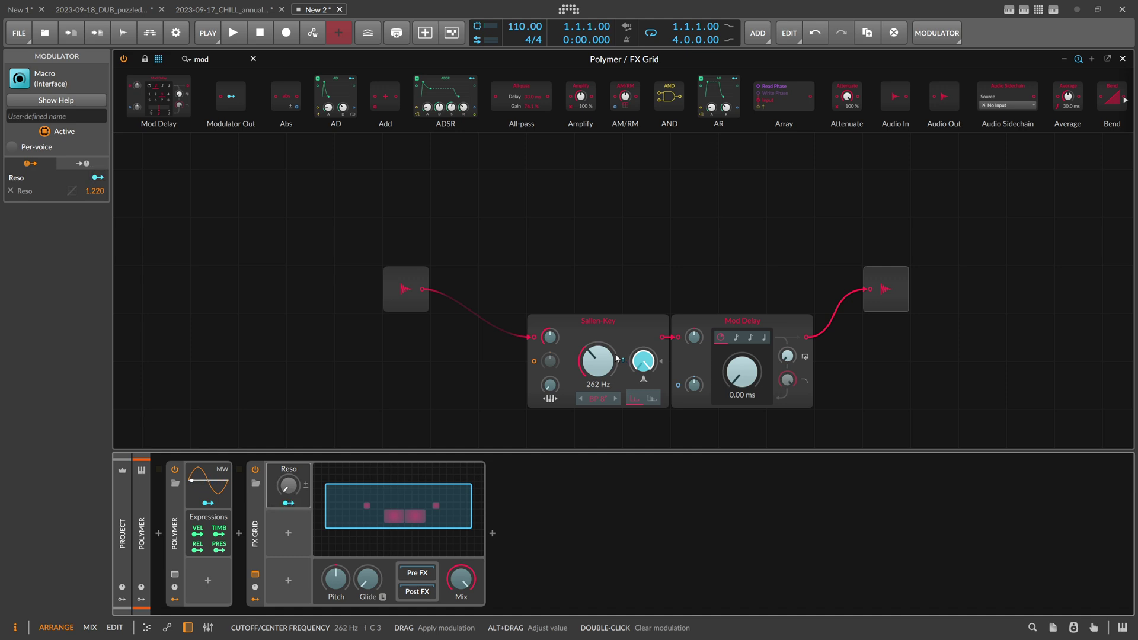
- Add a second Macro modulator and map it to the Mod Delay's feedback with an amount of 1.000
{"action": "left_click", "coordinate": [289, 533]}
{"action": "type", "text": "macro"}
{"action": "key", "text": "Return"}
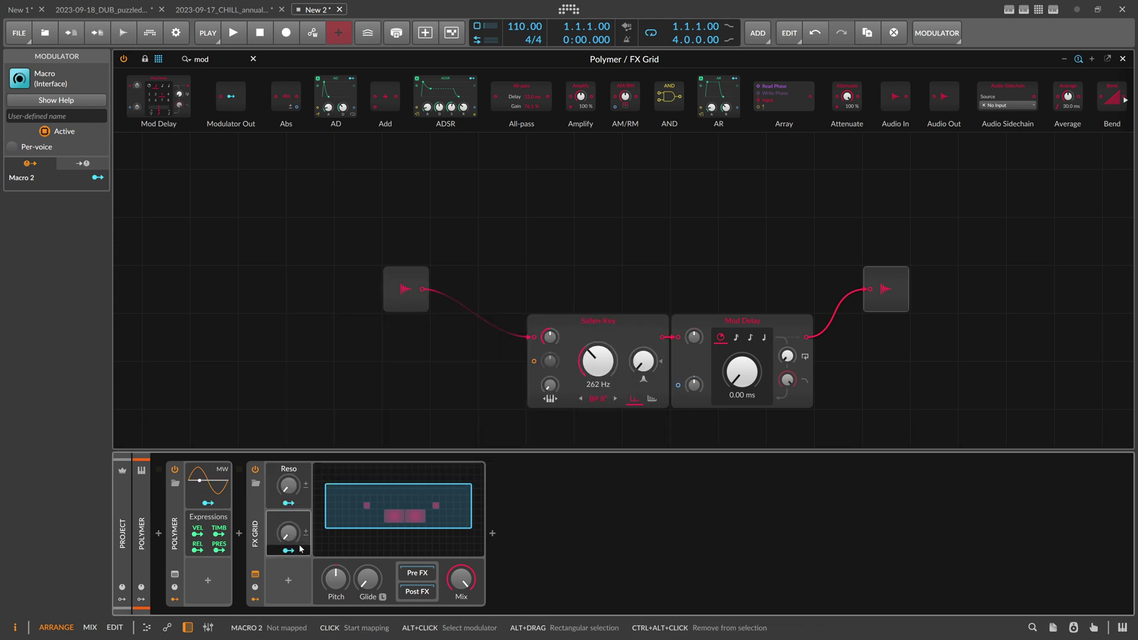
{"action": "left_click", "coordinate": [301, 550]}
{"action": "left_click", "coordinate": [787, 356]}
{"action": "left_click", "coordinate": [296, 550]}
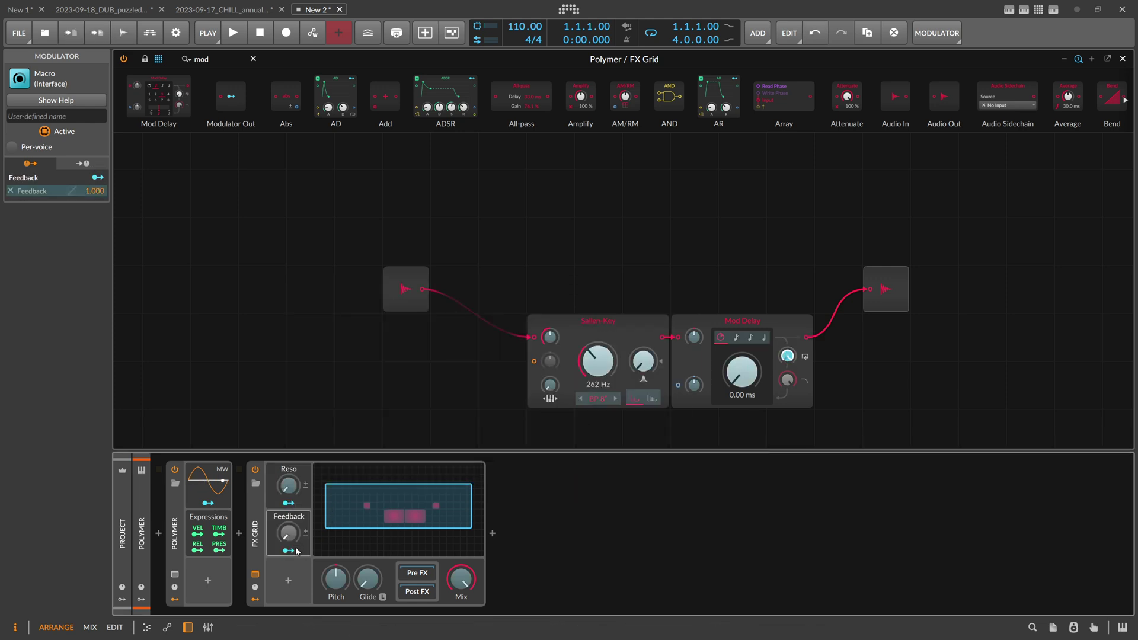
- Add a third Macro modulator, map it to the Mod Delay's LP cutoff by 84.00 st, and turn the macro fully up
{"action": "left_click", "coordinate": [286, 576]}
{"action": "type", "text": "mac"}
{"action": "key", "text": "Down"}
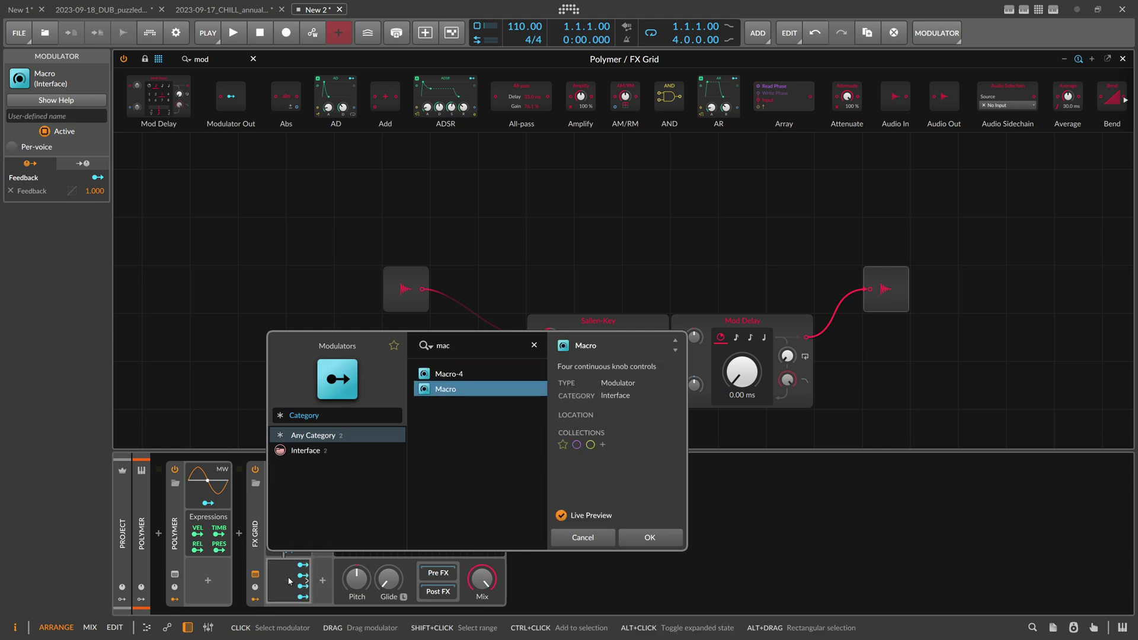
{"action": "key", "text": "Return"}
{"action": "left_click", "coordinate": [289, 597]}
{"action": "left_click", "coordinate": [787, 379]}
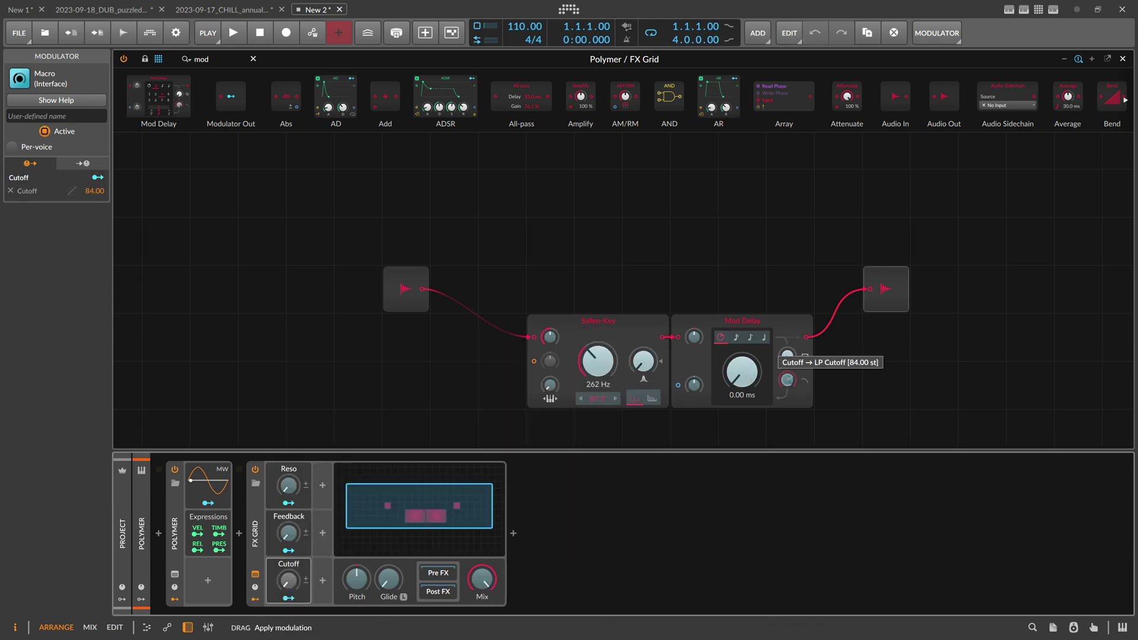
{"action": "key", "text": "Escape"}
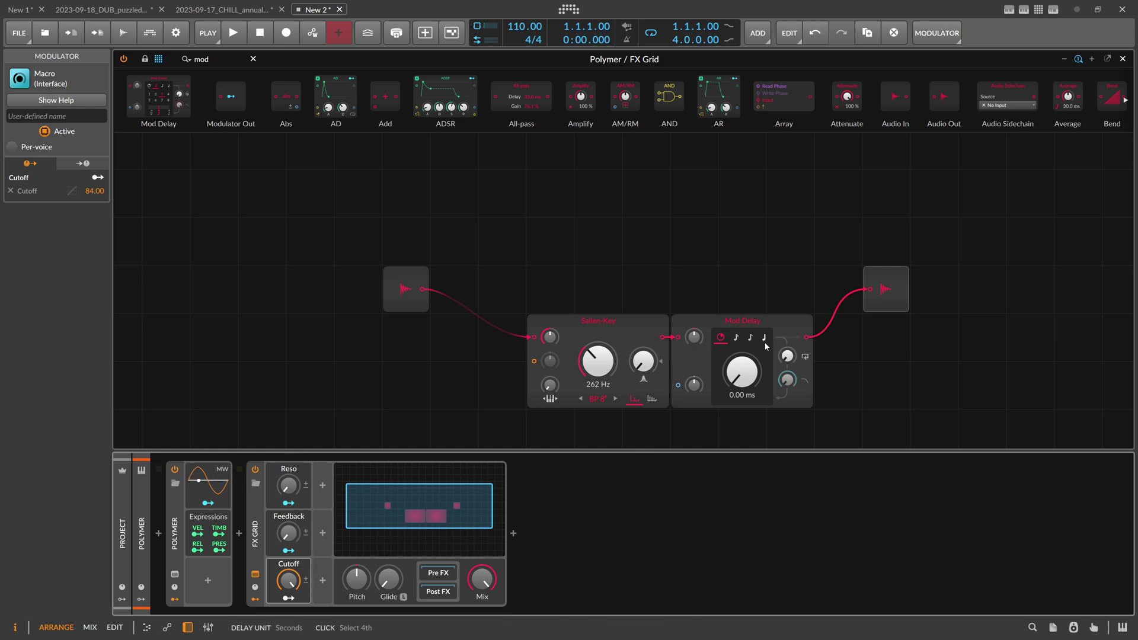
- Add a Pitch module, connect it to the Sallen-Key cutoff modulation input, and raise the cutoff modulation amount to maximum
{"action": "left_click", "coordinate": [227, 57]}
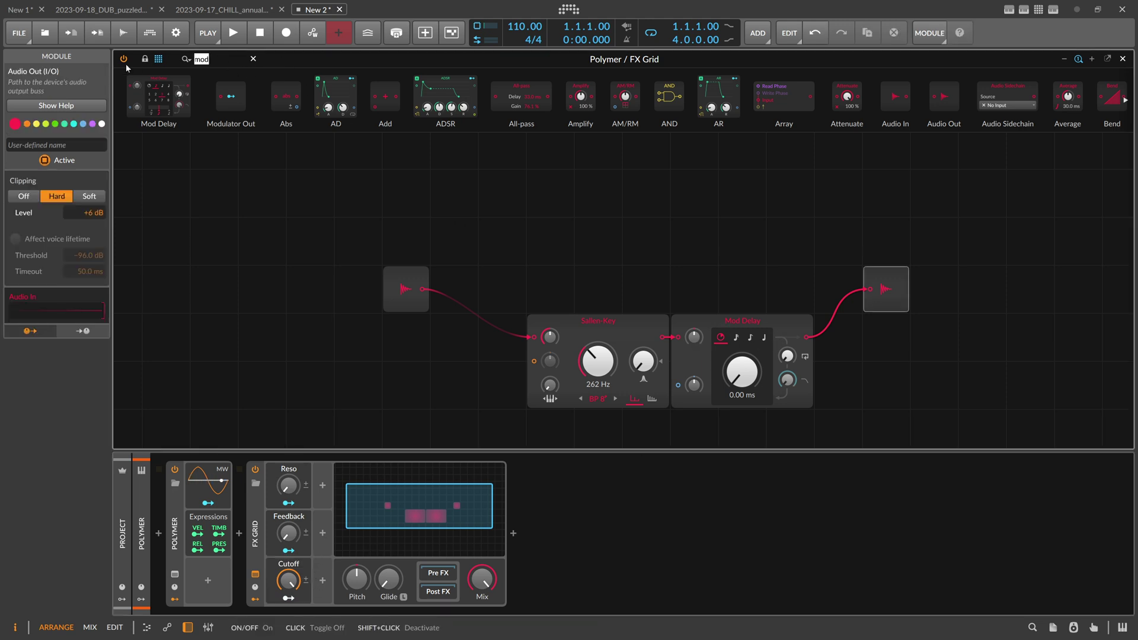
{"action": "type", "text": "pi"}
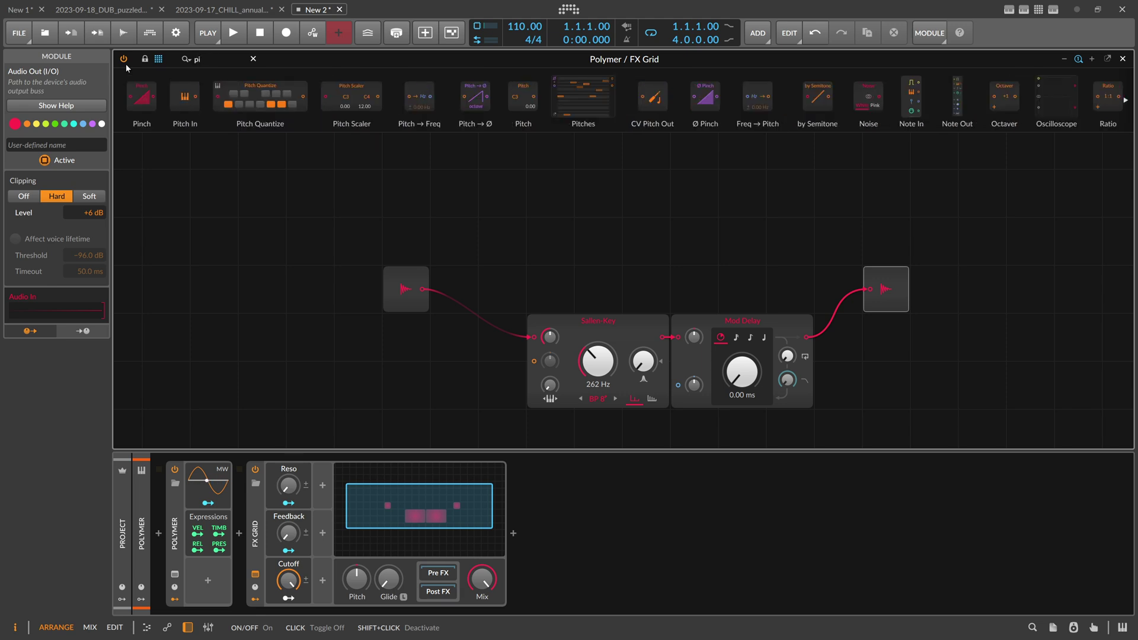
{"action": "left_click_drag", "start_coordinate": [524, 97], "coordinate": [407, 383]}
{"action": "left_click_drag", "start_coordinate": [520, 360], "coordinate": [591, 383]}
{"action": "double_click", "coordinate": [594, 374]}
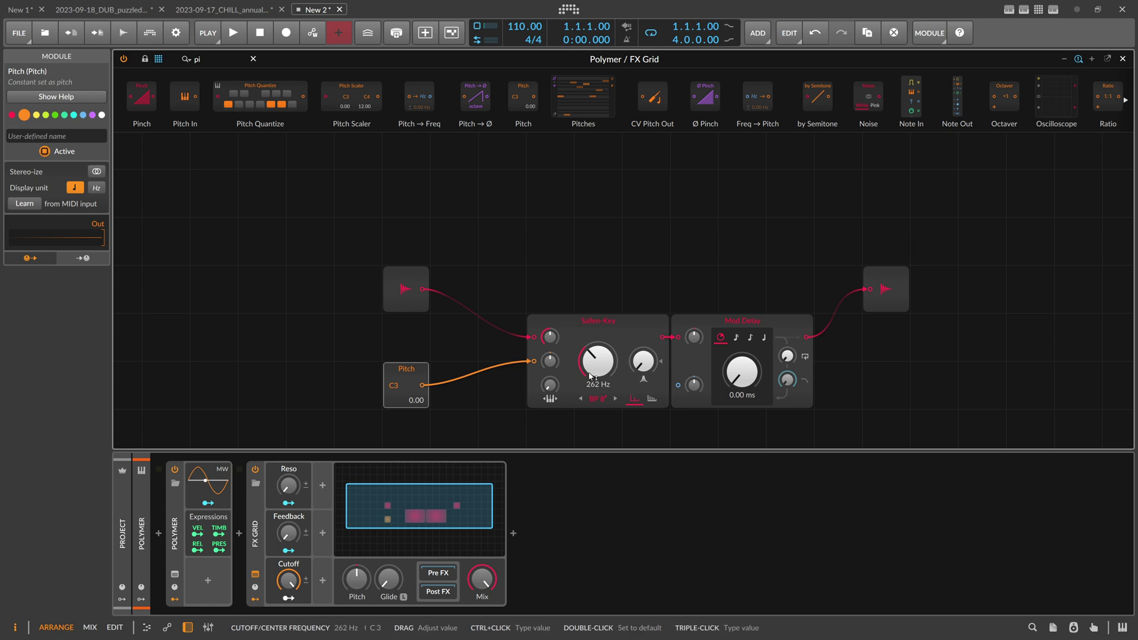
{"action": "left_click_drag", "start_coordinate": [545, 361], "coordinate": [546, 353]}
- Set the Pitch module to A#1 (-14.00)
{"action": "left_click_drag", "start_coordinate": [397, 384], "coordinate": [407, 393]}
{"action": "scroll", "coordinate": [409, 391], "scroll_direction": "up", "scroll_amount": 5}
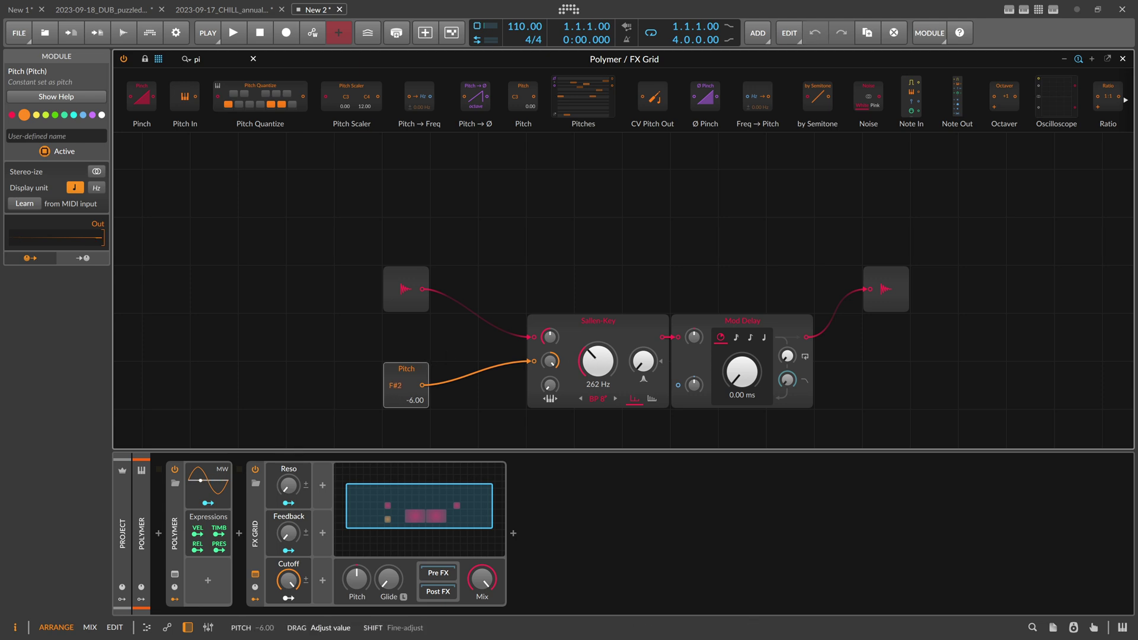
{"action": "left_click_drag", "start_coordinate": [406, 391], "coordinate": [406, 399]}
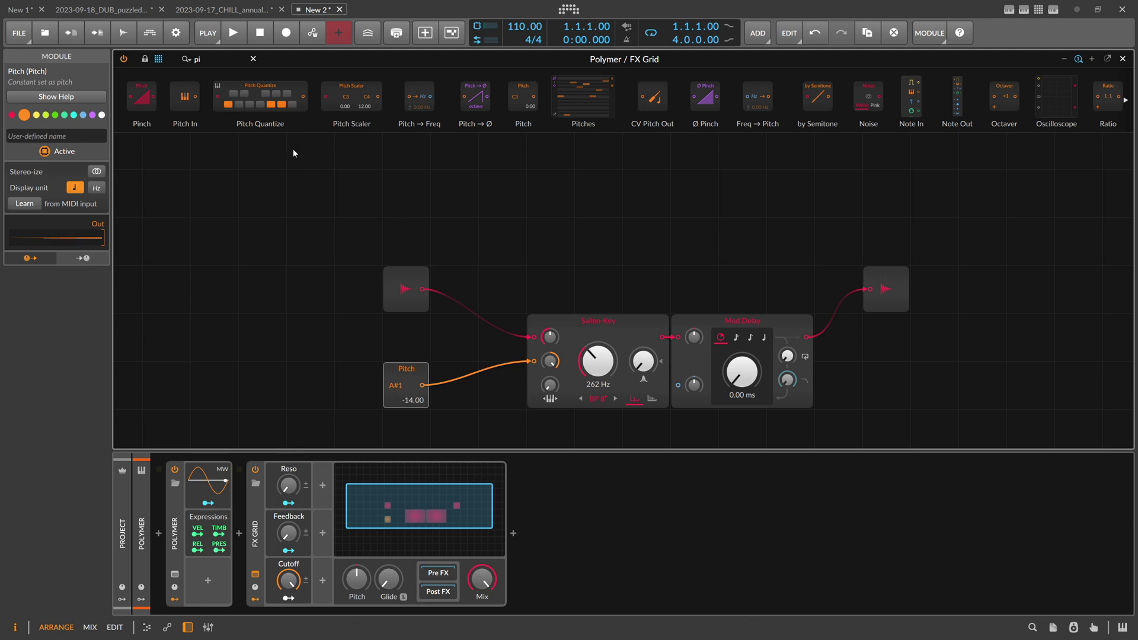
- Insert a Ratio module between Pitch and the Sallen-Key filter, and move Audio In level with the filter's signal input
{"action": "left_click", "coordinate": [215, 62]}
{"action": "type", "text": "ratio"}
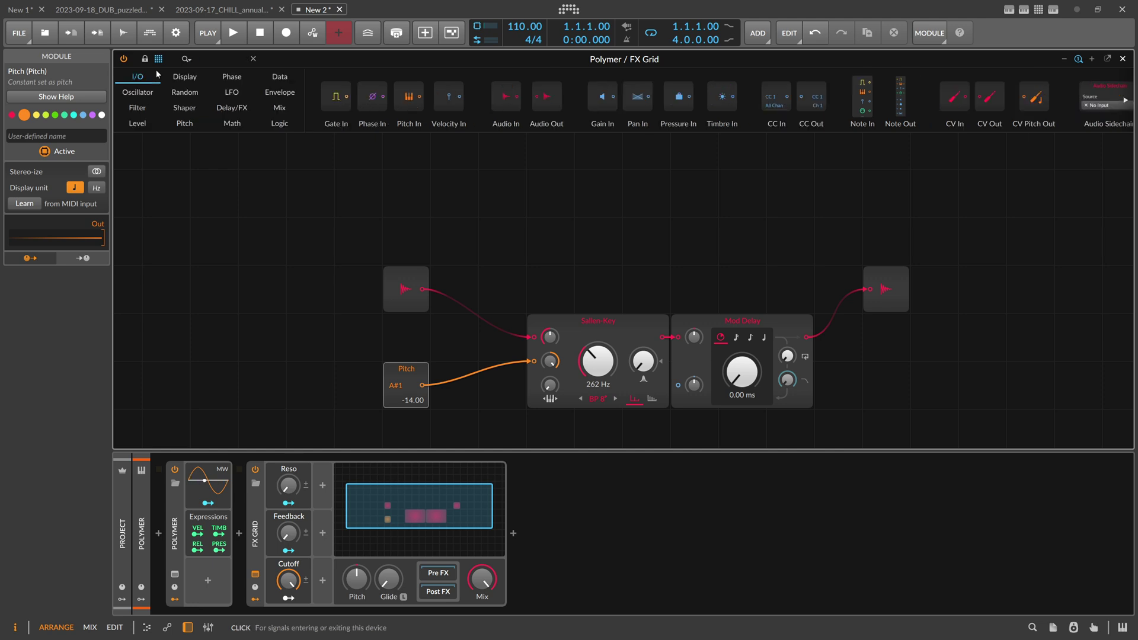
{"action": "left_click_drag", "start_coordinate": [137, 98], "coordinate": [492, 379]}
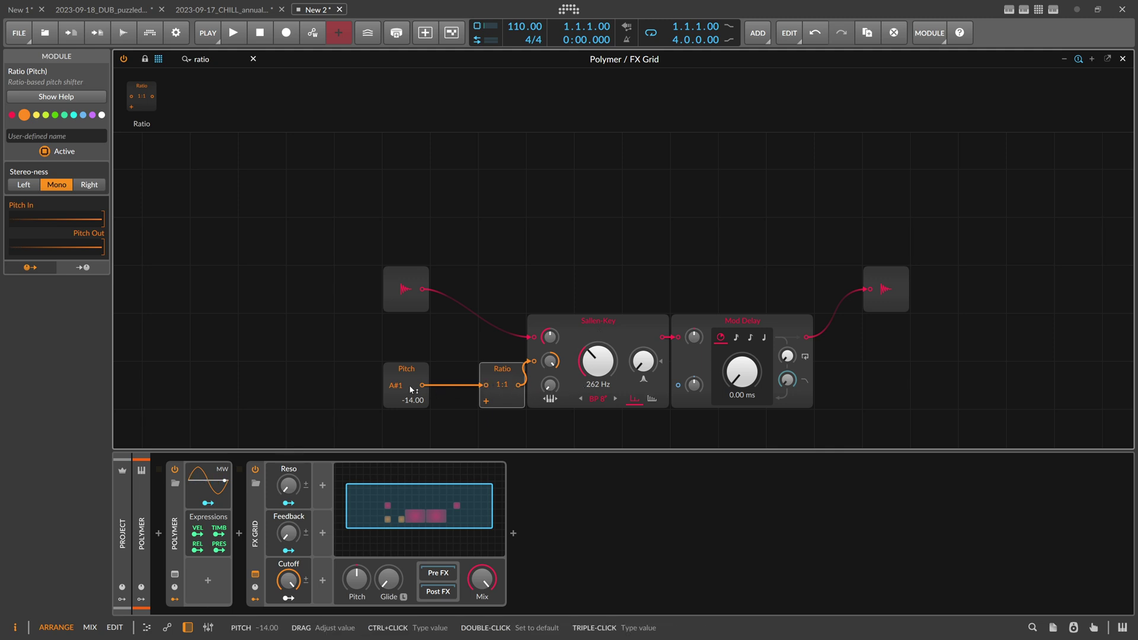
{"action": "left_click_drag", "start_coordinate": [425, 284], "coordinate": [329, 332]}
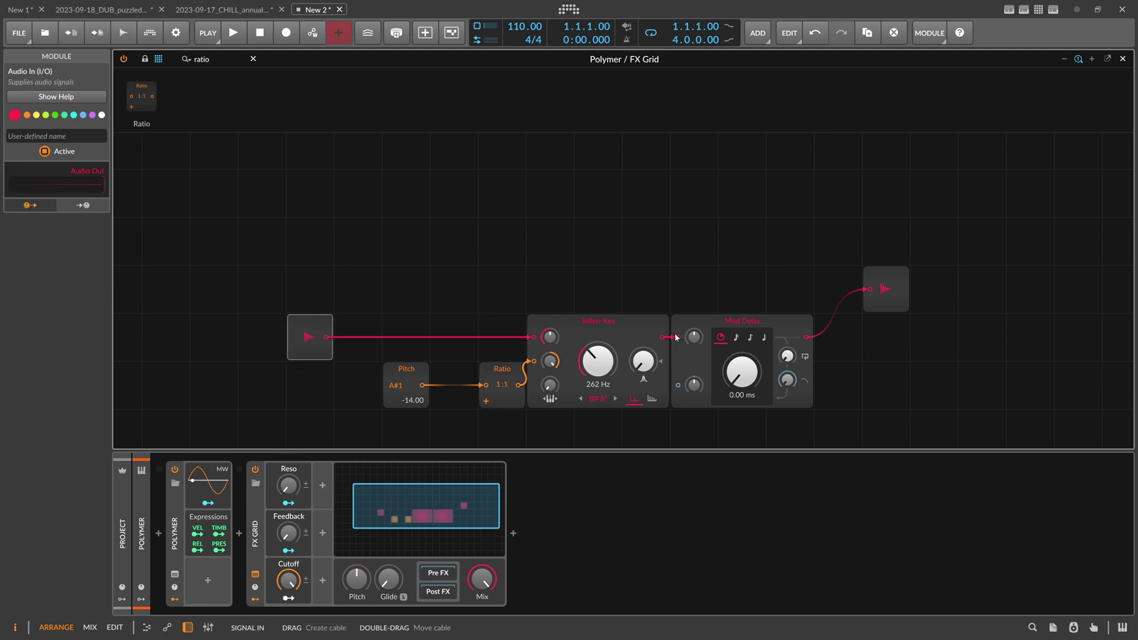
{"action": "left_click_drag", "start_coordinate": [288, 533], "coordinate": [288, 456]}
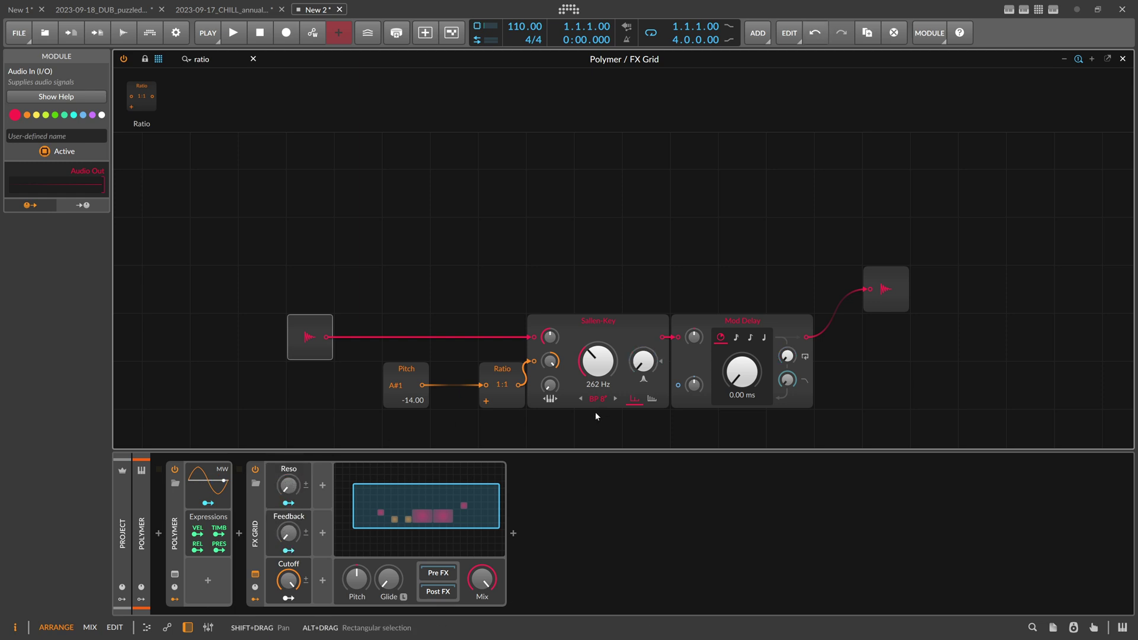
- Add a fourth Macro modulator and map it to the Sallen-Key filter mode with an amount of -3.00
{"action": "left_click", "coordinate": [322, 485]}
{"action": "type", "text": "mac"}
{"action": "key", "text": "Return"}
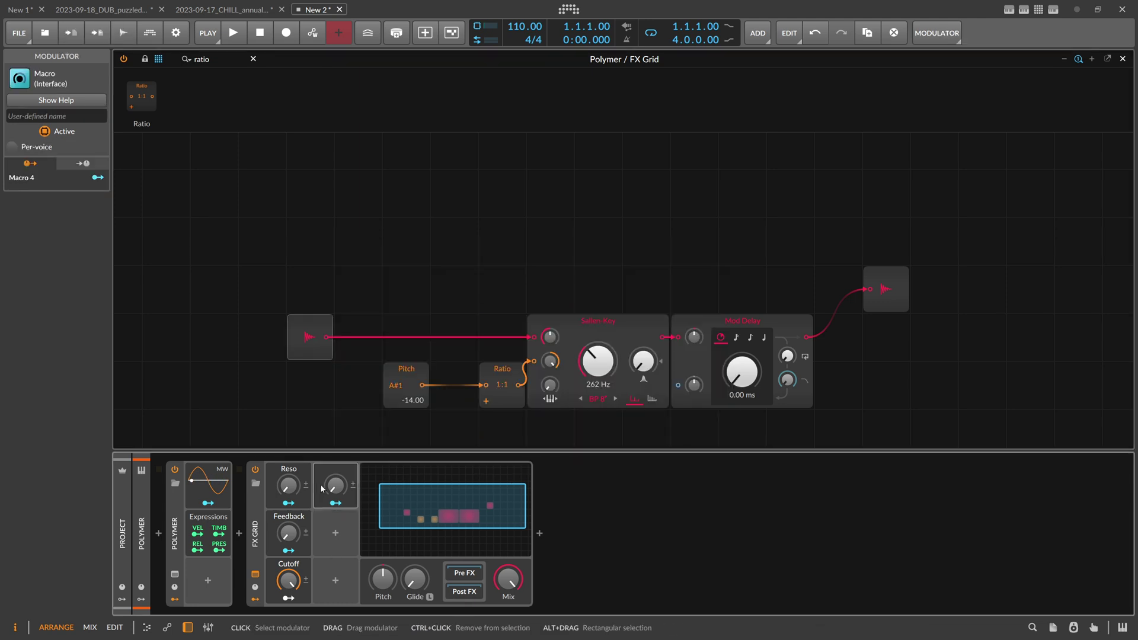
{"action": "left_click_drag", "start_coordinate": [620, 402], "coordinate": [621, 394]}
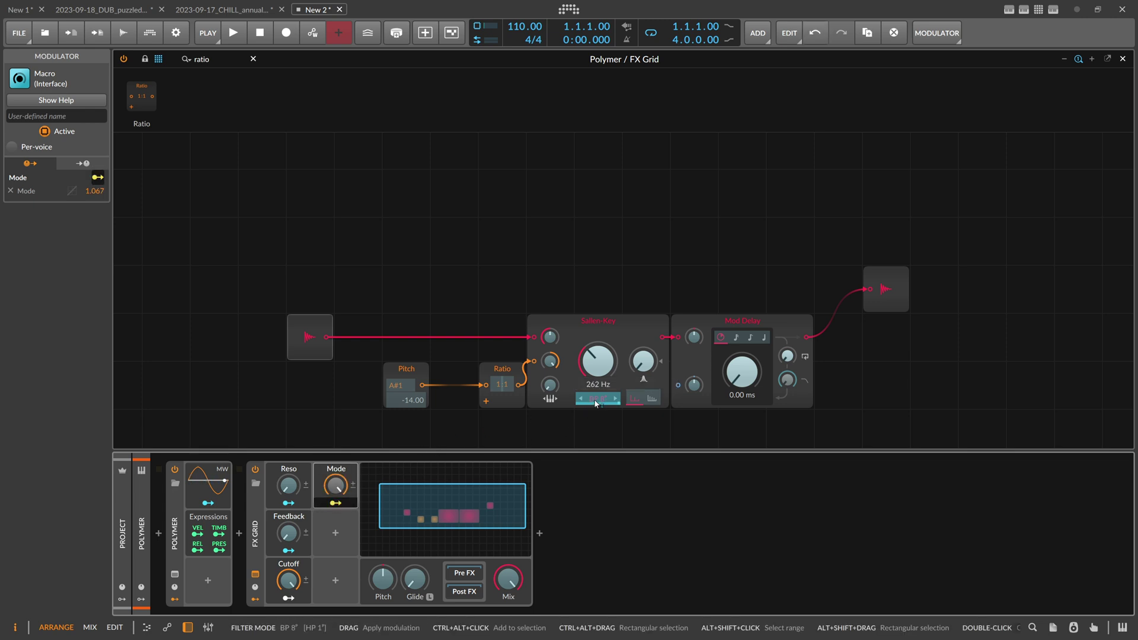
{"action": "left_click_drag", "start_coordinate": [597, 402], "coordinate": [599, 390]}
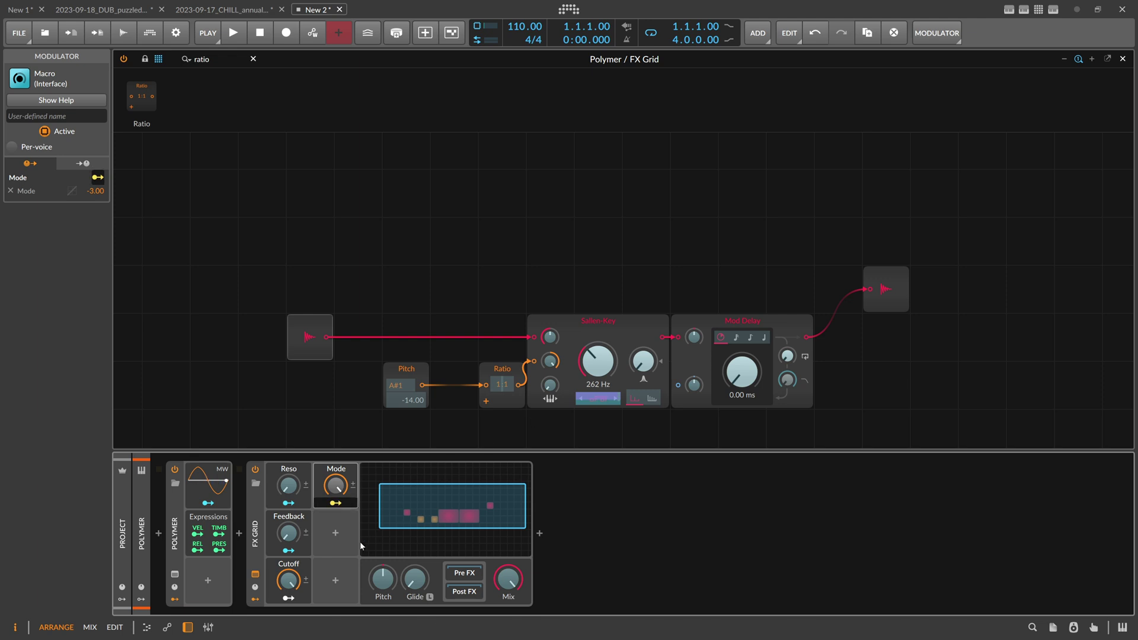
{"action": "left_click", "coordinate": [336, 502]}
- Turn the Mode macro down and examine the Sallen-Key filter's list of modes
{"action": "left_click_drag", "start_coordinate": [344, 488], "coordinate": [344, 605]}
{"action": "left_click", "coordinate": [598, 401]}
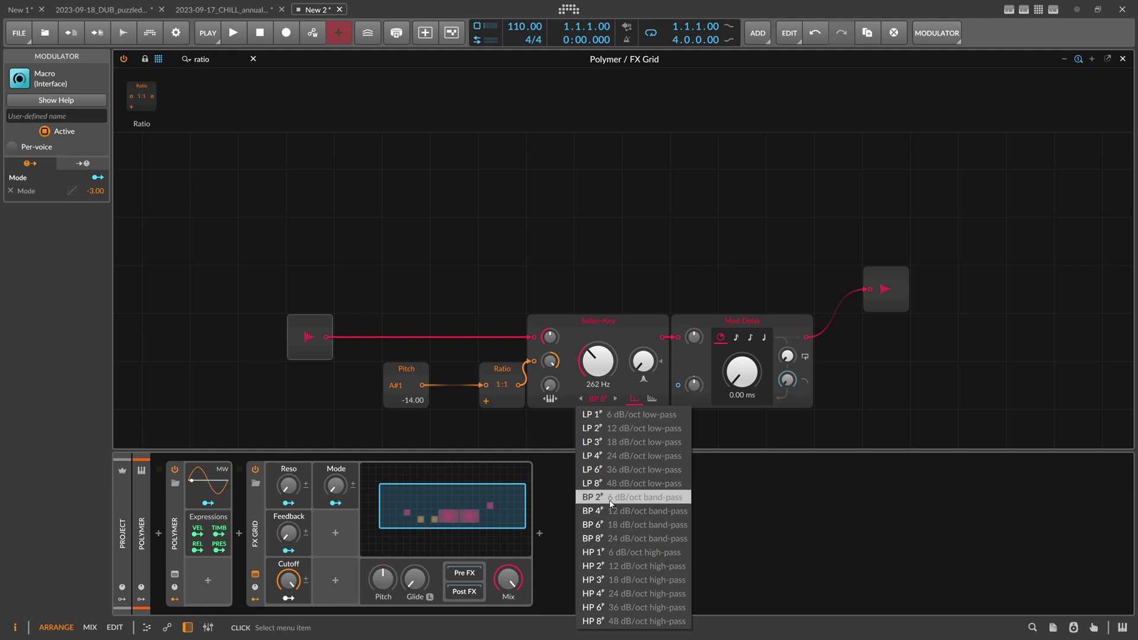
{"action": "left_click", "coordinate": [584, 537]}
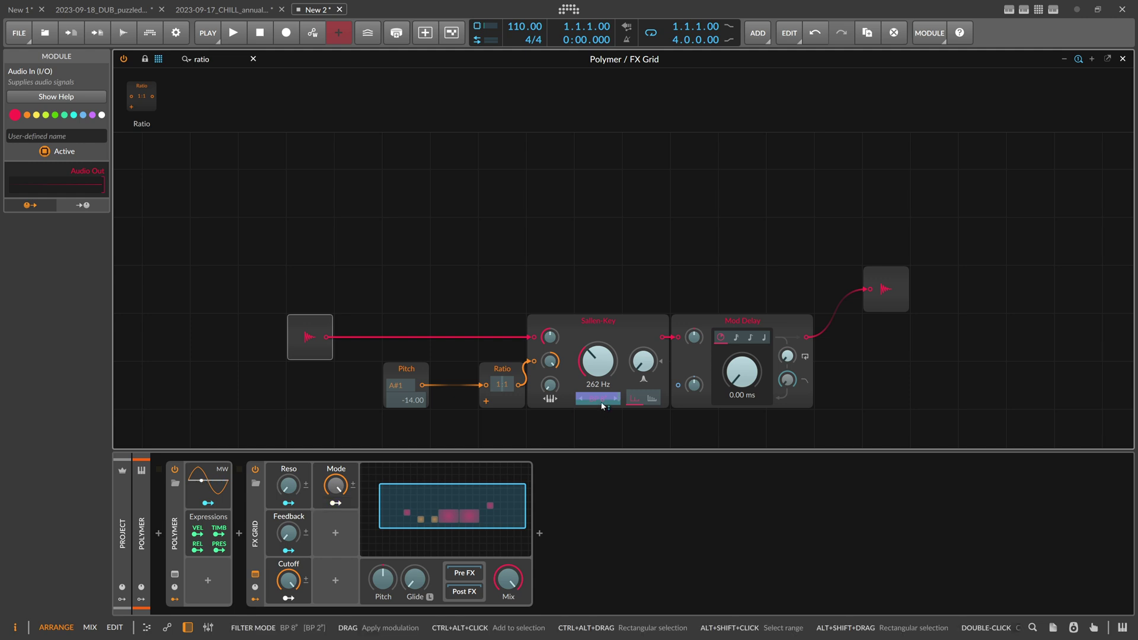
- Adjust the Mode macro's modulation of the Sallen-Key filter mode to -3.00 and turn the Mode macro down to zero
{"action": "left_click_drag", "start_coordinate": [602, 406], "coordinate": [602, 406]}
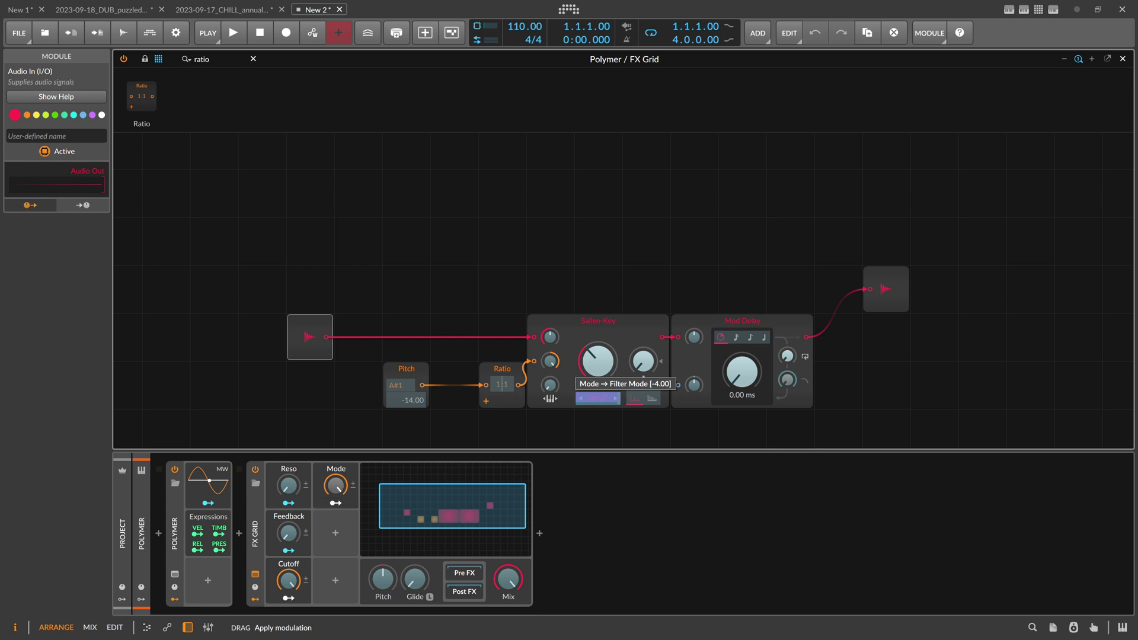
{"action": "left_click_drag", "start_coordinate": [603, 403], "coordinate": [600, 402]}
{"action": "left_click_drag", "start_coordinate": [600, 401], "coordinate": [600, 401]}
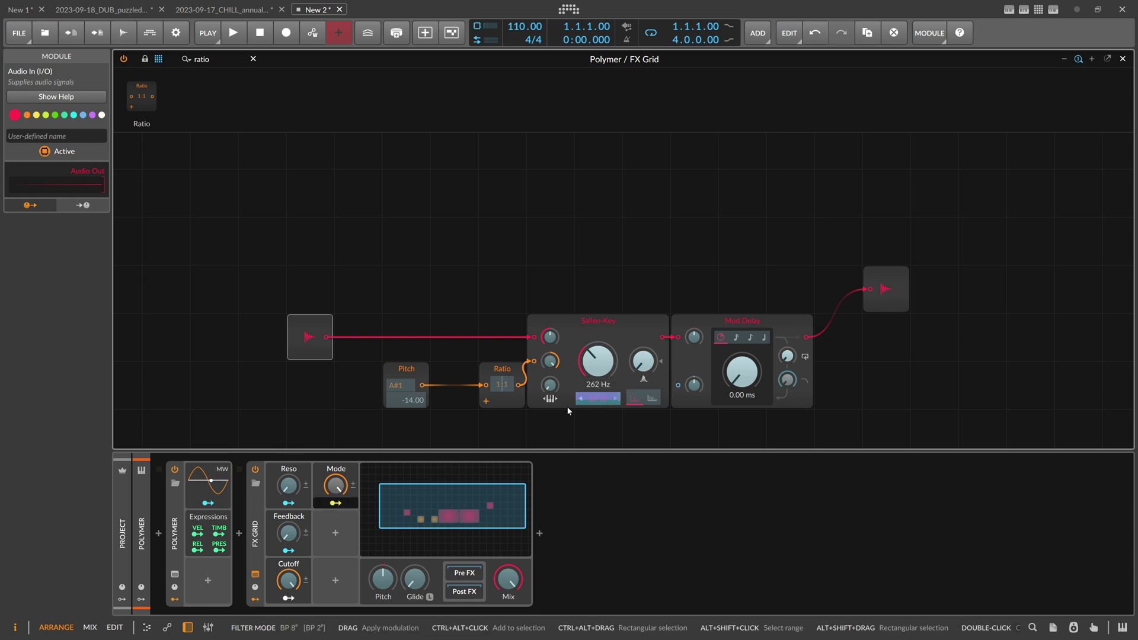
{"action": "left_click", "coordinate": [342, 503]}
{"action": "left_click_drag", "start_coordinate": [336, 490], "coordinate": [336, 616]}
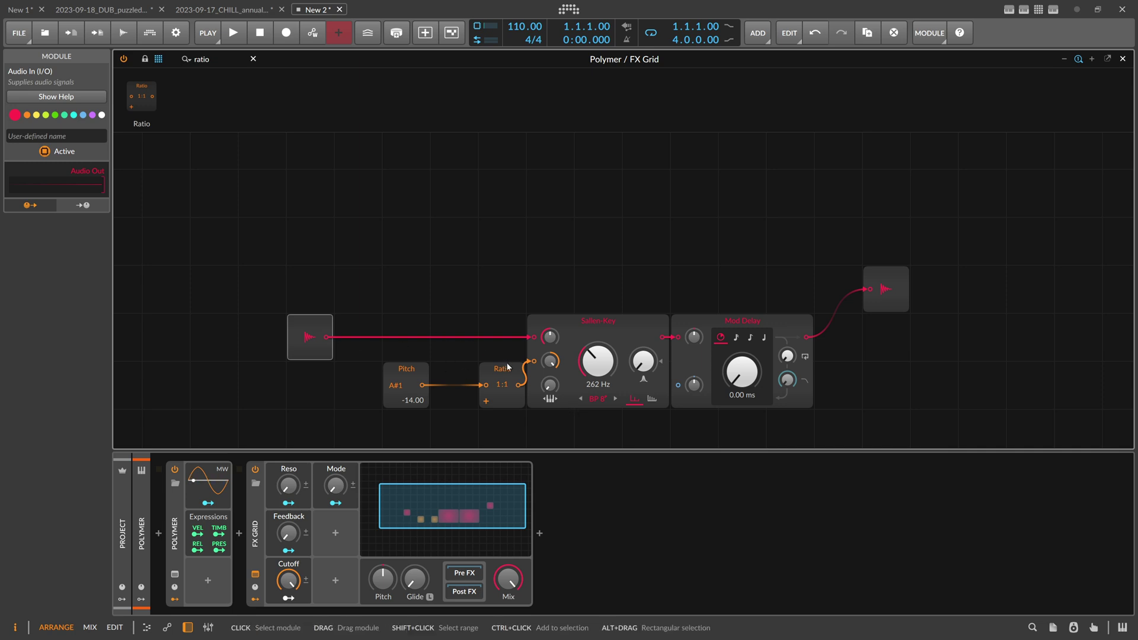
- Duplicate the Ratio, Sallen-Key and Mod Delay chain above the original and connect the copy to its own duplicated Audio Out
{"action": "left_click_drag", "start_coordinate": [467, 276], "coordinate": [809, 408]}
{"action": "left_click_drag", "start_coordinate": [735, 322], "coordinate": [741, 242], "text": "ctrl"}
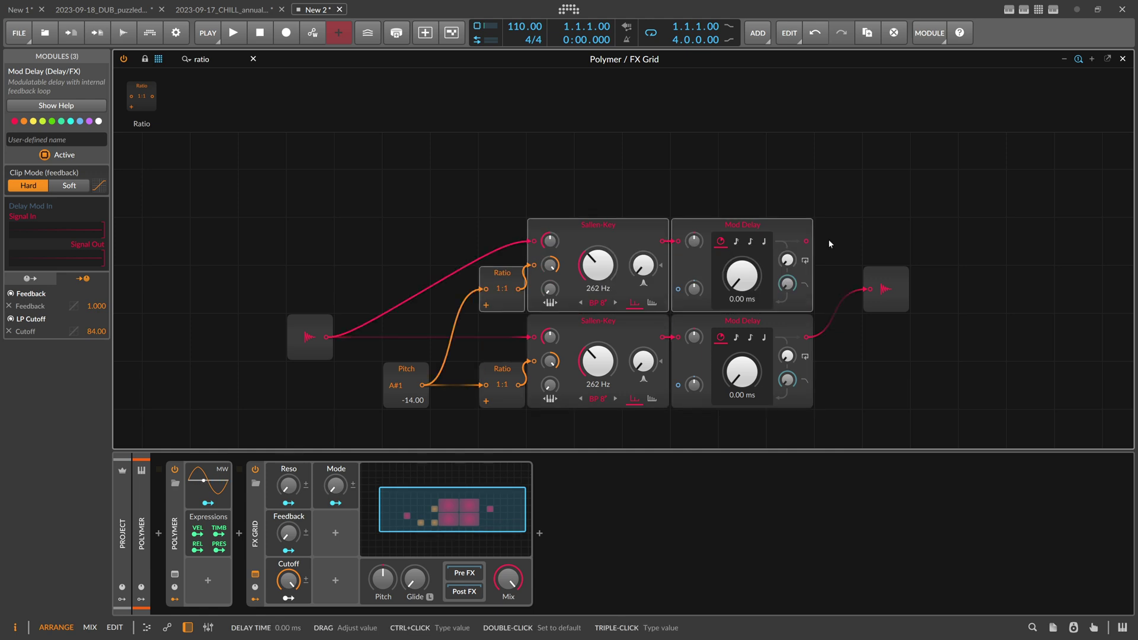
{"action": "left_click_drag", "start_coordinate": [889, 288], "coordinate": [890, 335]}
{"action": "key", "text": "ctrl+d"}
{"action": "left_click_drag", "start_coordinate": [890, 380], "coordinate": [888, 258]}
{"action": "left_click_drag", "start_coordinate": [806, 242], "coordinate": [872, 242]}
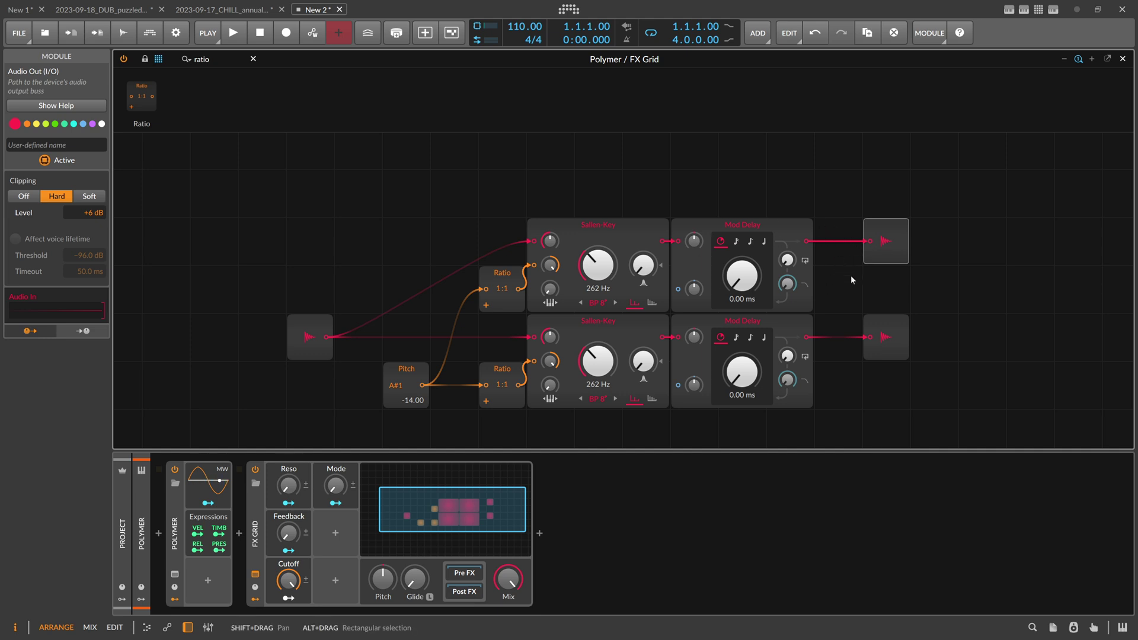
{"action": "left_click", "coordinate": [889, 352]}
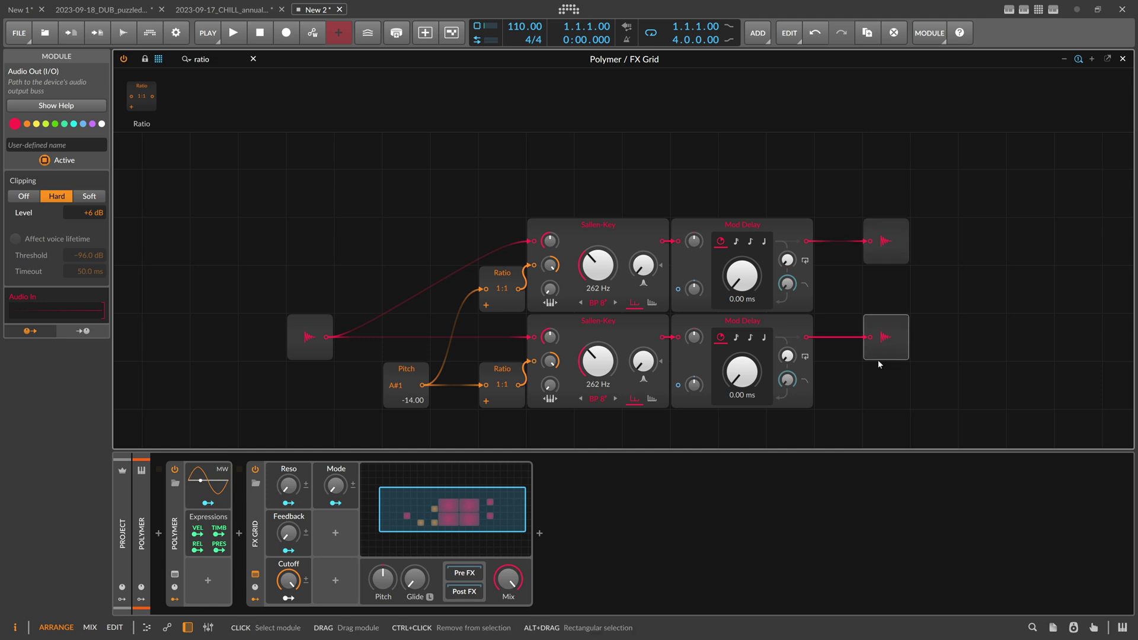
- Set the second row's Ratio to 2:1 and duplicate that whole row, including its Audio Out, above it
{"action": "left_click_drag", "start_coordinate": [904, 285], "coordinate": [498, 193]}
{"action": "left_click_drag", "start_coordinate": [498, 288], "coordinate": [497, 276]}
{"action": "left_click_drag", "start_coordinate": [889, 286], "coordinate": [460, 184]}
{"action": "scroll", "coordinate": [535, 216], "scroll_direction": "up", "scroll_amount": 1}
{"action": "key", "text": "ctrl+d"}
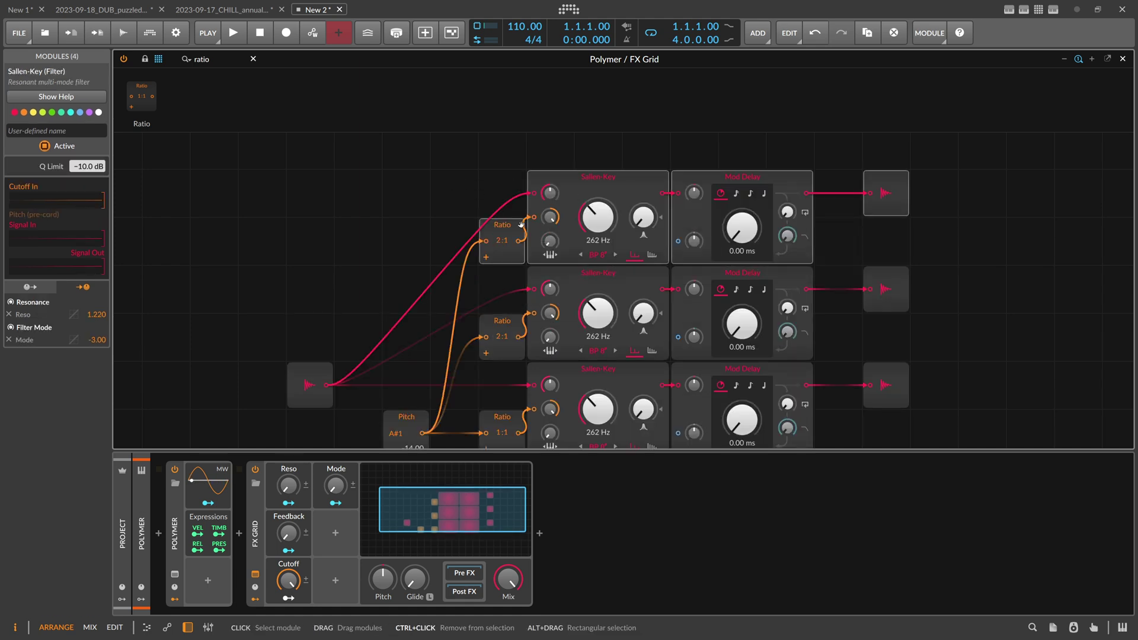
- Keep duplicating the uppermost filter row upward, setting the Ratios of successive rows to 3:1, 4:1, 5:1 and 6:1
{"action": "scroll", "coordinate": [561, 242], "scroll_direction": "up", "scroll_amount": 4}
{"action": "left_click_drag", "start_coordinate": [889, 330], "coordinate": [502, 231]}
{"action": "key", "text": "ctrl+d"}
{"action": "scroll", "coordinate": [806, 259], "scroll_direction": "up", "scroll_amount": 2}
{"action": "left_click_drag", "start_coordinate": [896, 329], "coordinate": [484, 247]}
{"action": "left_click_drag", "start_coordinate": [587, 275], "coordinate": [591, 183]}
{"action": "left_click_drag", "start_coordinate": [499, 243], "coordinate": [499, 236]}
{"action": "scroll", "coordinate": [593, 246], "scroll_direction": "up", "scroll_amount": 2}
{"action": "left_click_drag", "start_coordinate": [881, 330], "coordinate": [488, 249]}
{"action": "key", "text": "ctrl+d"}
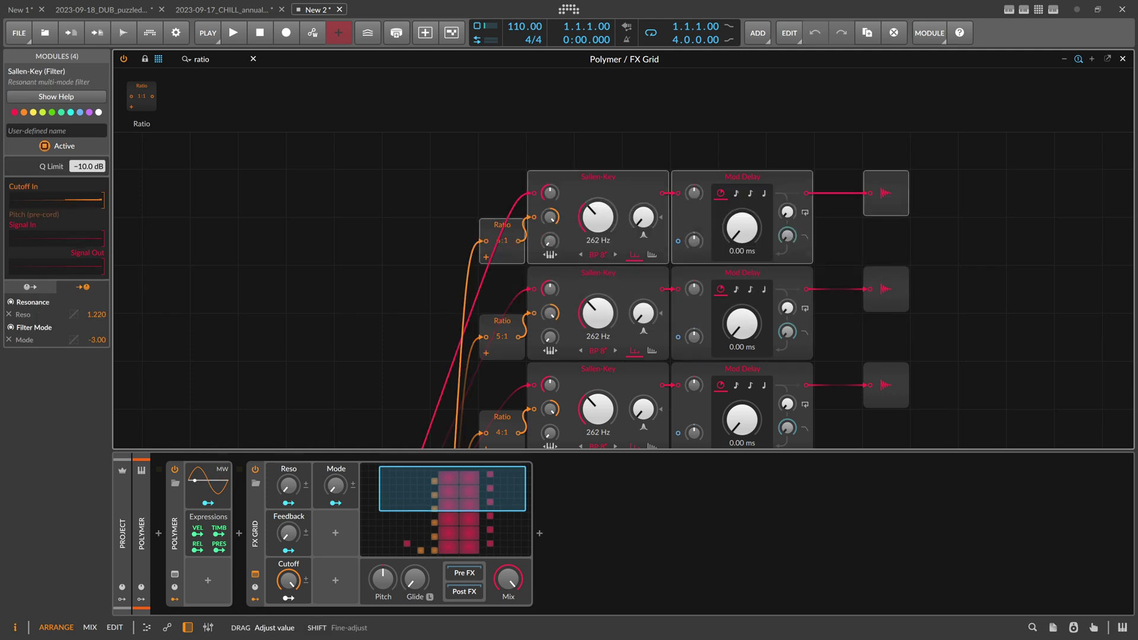
- Stack two more copies of the uppermost row above it, with their Ratios set to 7:1 and 8:1
{"action": "scroll", "coordinate": [640, 241], "scroll_direction": "up", "scroll_amount": 2}
{"action": "left_click_drag", "start_coordinate": [889, 333], "coordinate": [485, 261]}
{"action": "left_click_drag", "start_coordinate": [556, 275], "coordinate": [556, 205]}
{"action": "scroll", "coordinate": [543, 240], "scroll_direction": "up", "scroll_amount": 3}
{"action": "left_click_drag", "start_coordinate": [889, 375], "coordinate": [493, 289]}
{"action": "left_click", "coordinate": [565, 324], "text": "ctrl"}
{"action": "left_click_drag", "start_coordinate": [890, 394], "coordinate": [502, 288]}
{"action": "key", "text": "ctrl+d"}
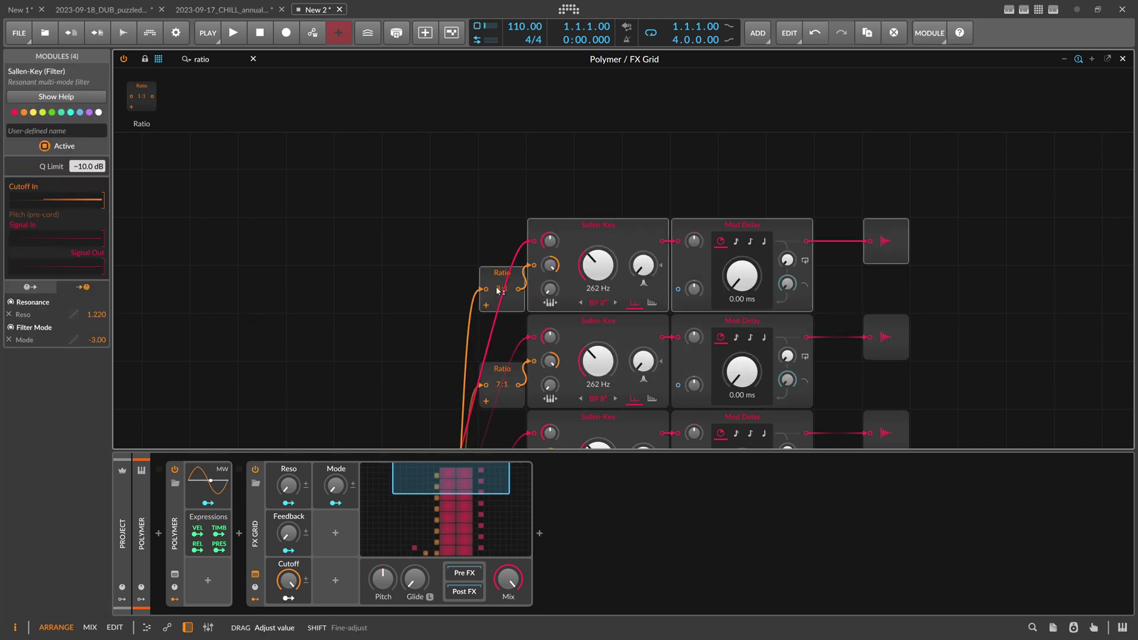
- Add the ninth and tenth filter rows as duplicates above the stack, with Ratios of 9:1 and 10:1
{"action": "left_click_drag", "start_coordinate": [544, 226], "coordinate": [545, 155]}
{"action": "scroll", "coordinate": [503, 270], "scroll_direction": "up", "scroll_amount": 2}
{"action": "left_click_drag", "start_coordinate": [894, 291], "coordinate": [477, 196]}
{"action": "left_click_drag", "start_coordinate": [572, 184], "coordinate": [570, 184]}
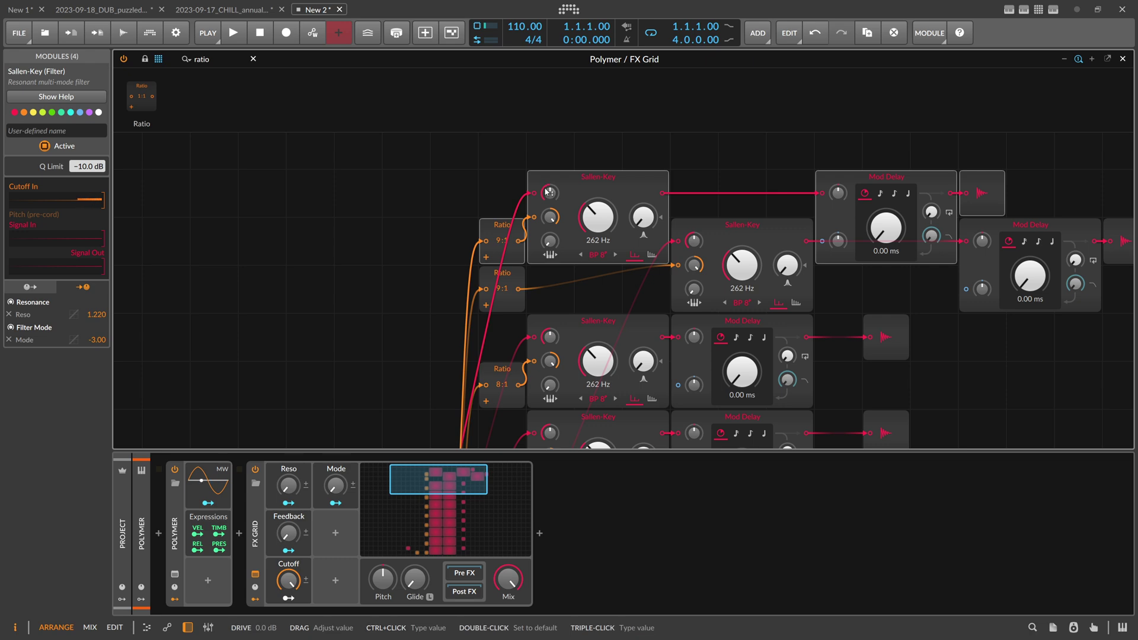
{"action": "key", "text": "ctrl+z"}
{"action": "left_click_drag", "start_coordinate": [570, 227], "coordinate": [571, 134], "text": "ctrl"}
{"action": "left_click_drag", "start_coordinate": [499, 193], "coordinate": [499, 184]}
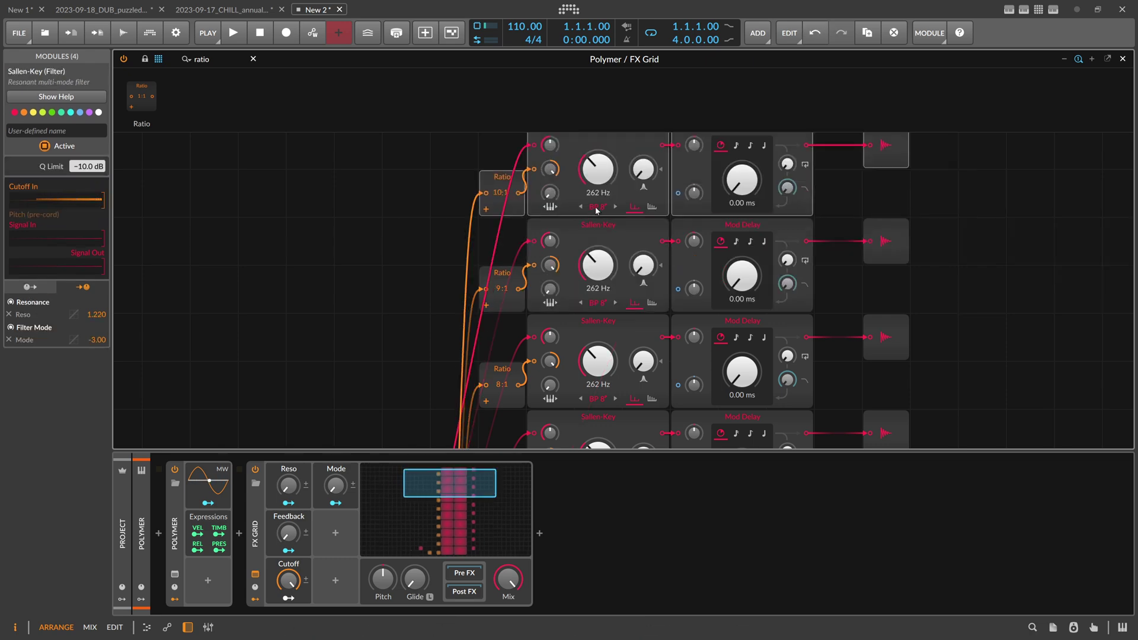
- Set the Pitch module that feeds all the Ratio modules to F2 (-7.00)
{"action": "scroll", "coordinate": [591, 209], "scroll_direction": "down", "scroll_amount": 10}
{"action": "scroll", "coordinate": [588, 209], "scroll_direction": "down", "scroll_amount": 3}
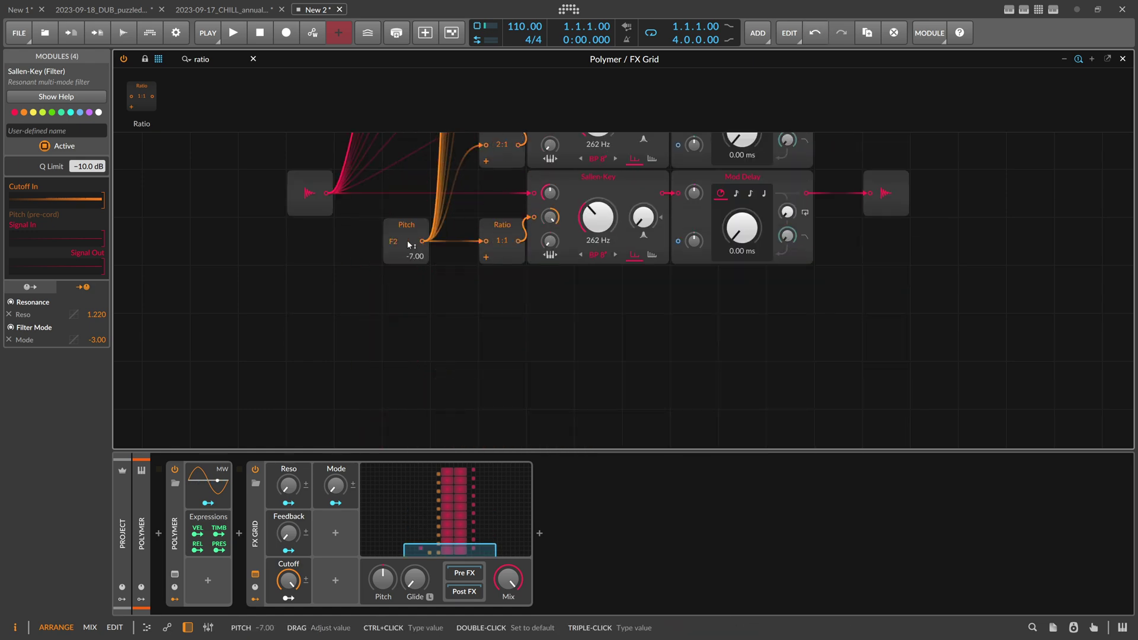
{"action": "scroll", "coordinate": [507, 291], "scroll_direction": "up", "scroll_amount": 8}
{"action": "scroll", "coordinate": [507, 292], "scroll_direction": "up", "scroll_amount": 5}
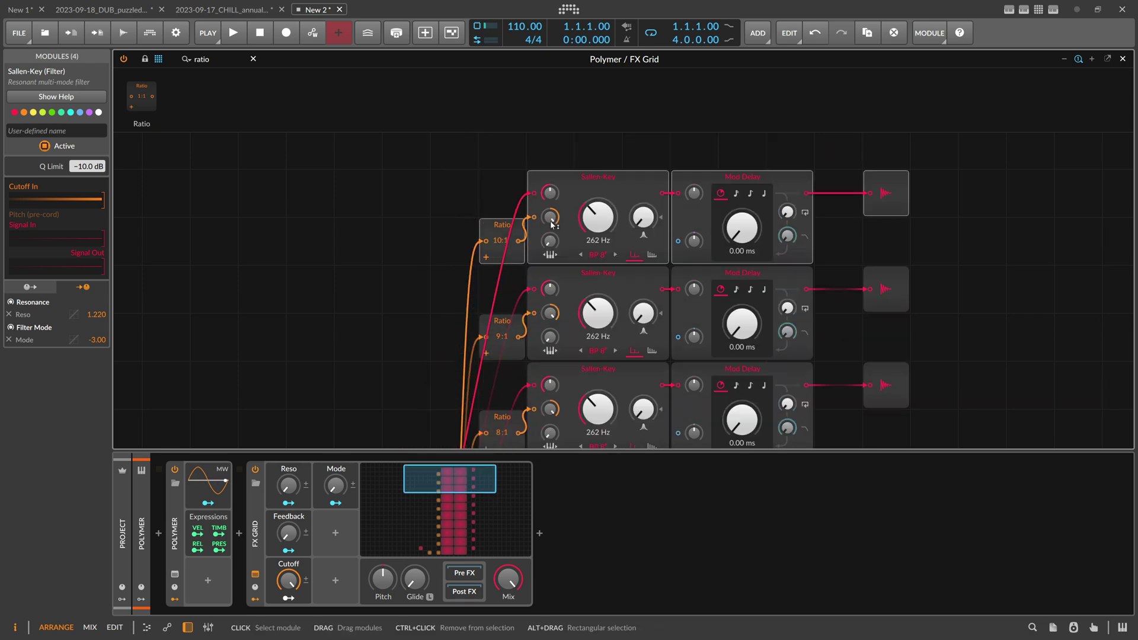
- Turn the Reso macro up and back to zero to check the resonance across the stacked filter rows
{"action": "scroll", "coordinate": [550, 228], "scroll_direction": "down", "scroll_amount": 13}
{"action": "scroll", "coordinate": [550, 228], "scroll_direction": "down", "scroll_amount": 2}
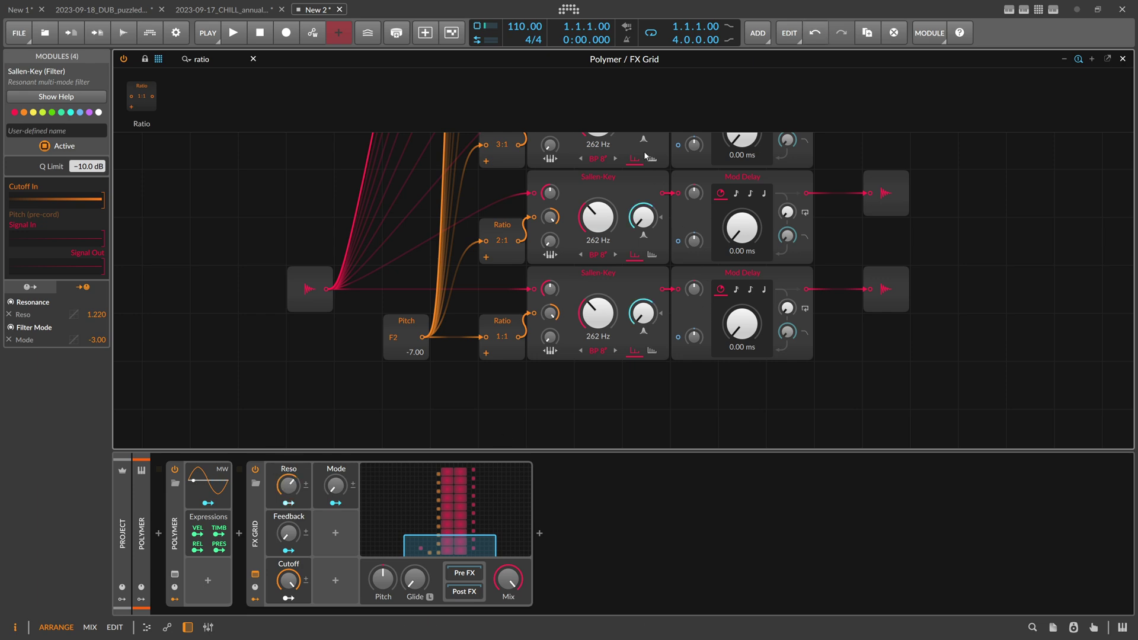
{"action": "scroll", "coordinate": [646, 178], "scroll_direction": "up", "scroll_amount": 15}
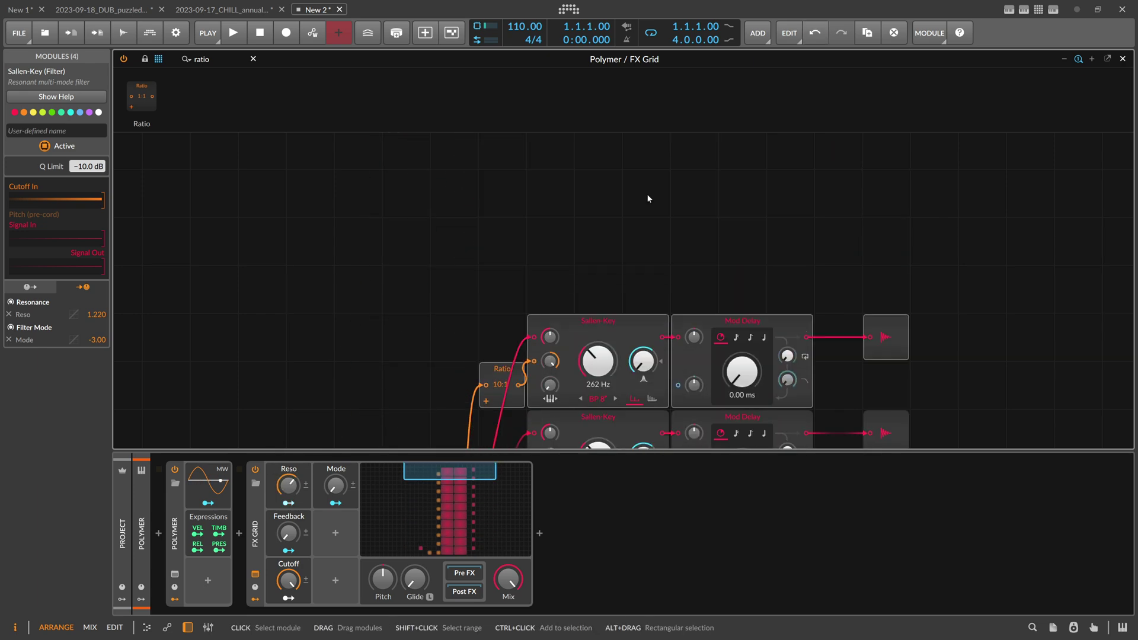
{"action": "scroll", "coordinate": [617, 212], "scroll_direction": "down", "scroll_amount": 15}
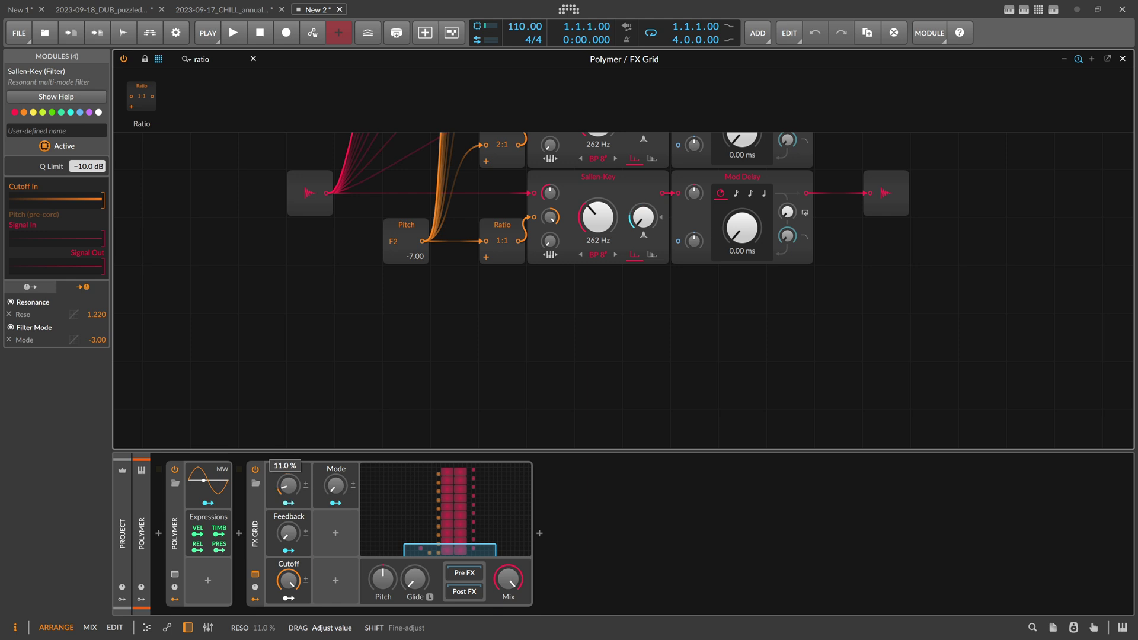
{"action": "scroll", "coordinate": [461, 308], "scroll_direction": "down", "scroll_amount": 8}
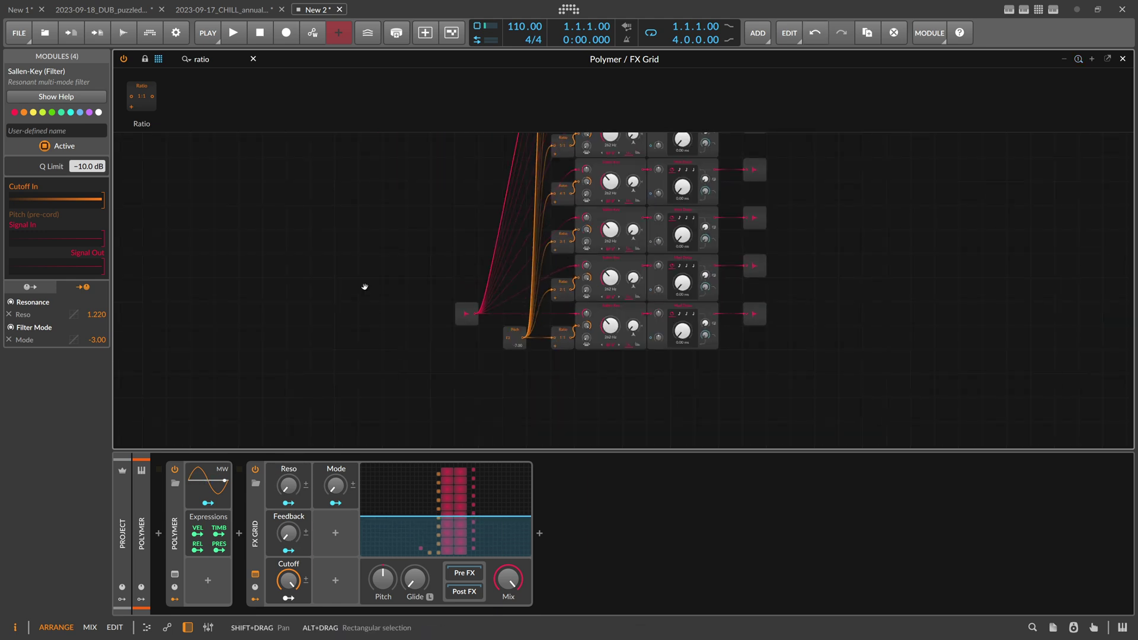
- Set the Mod Delays of rows 1:1 to 7:1 to 16.8, 364, 152, 212, 54.0, 30.0 and 17.7 ms, and row 9:1 to 167 ms
{"action": "left_click_drag", "start_coordinate": [377, 348], "coordinate": [385, 369]}
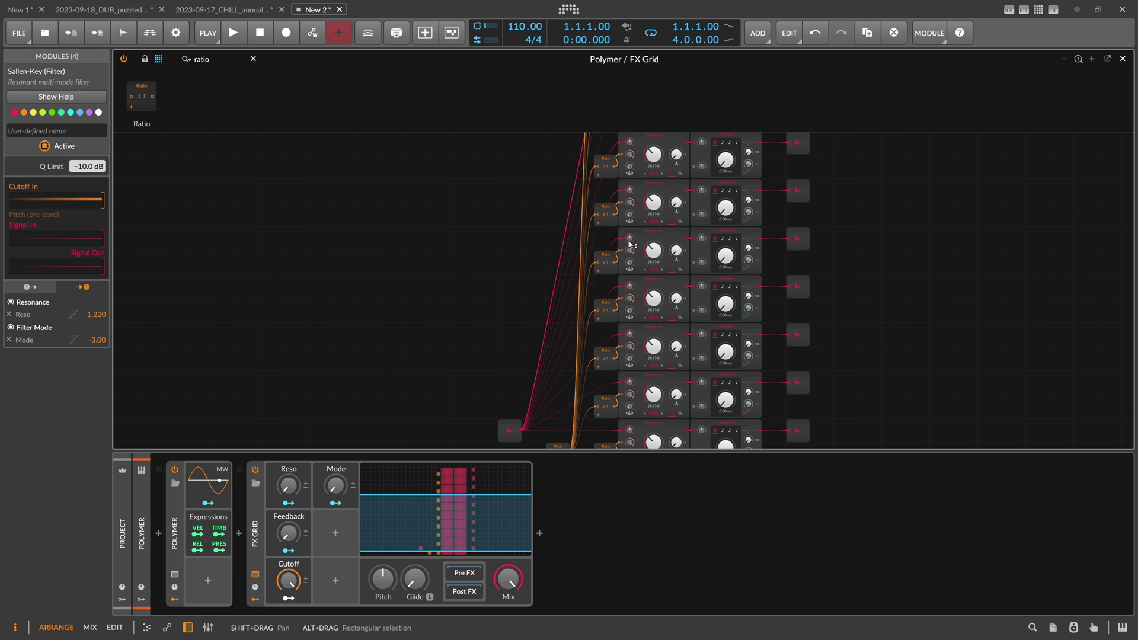
{"action": "scroll", "coordinate": [500, 261], "scroll_direction": "up", "scroll_amount": 2}
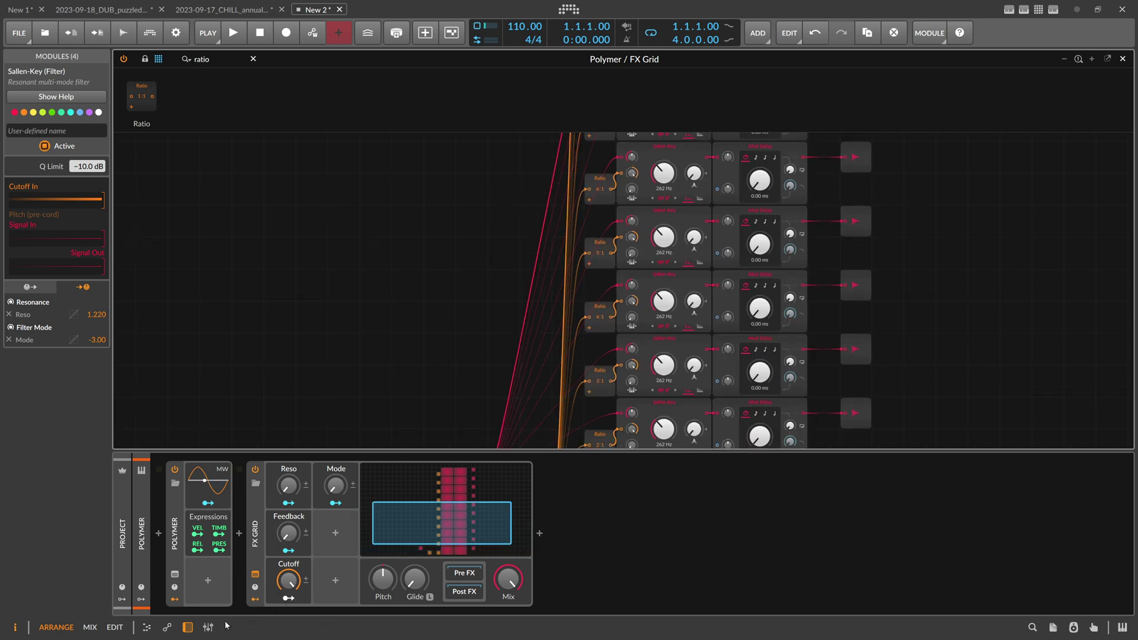
{"action": "left_click", "coordinate": [190, 627]}
{"action": "left_click_drag", "start_coordinate": [407, 429], "coordinate": [216, 469]}
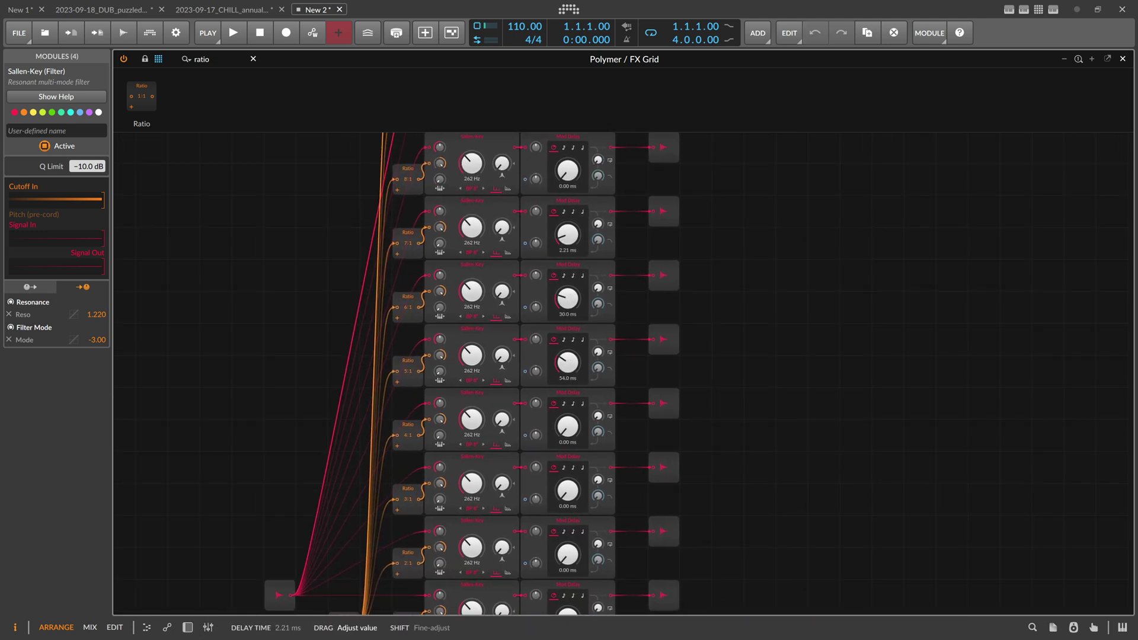
{"action": "left_click_drag", "start_coordinate": [567, 235], "coordinate": [570, 215]}
{"action": "scroll", "coordinate": [570, 216], "scroll_direction": "up", "scroll_amount": 1}
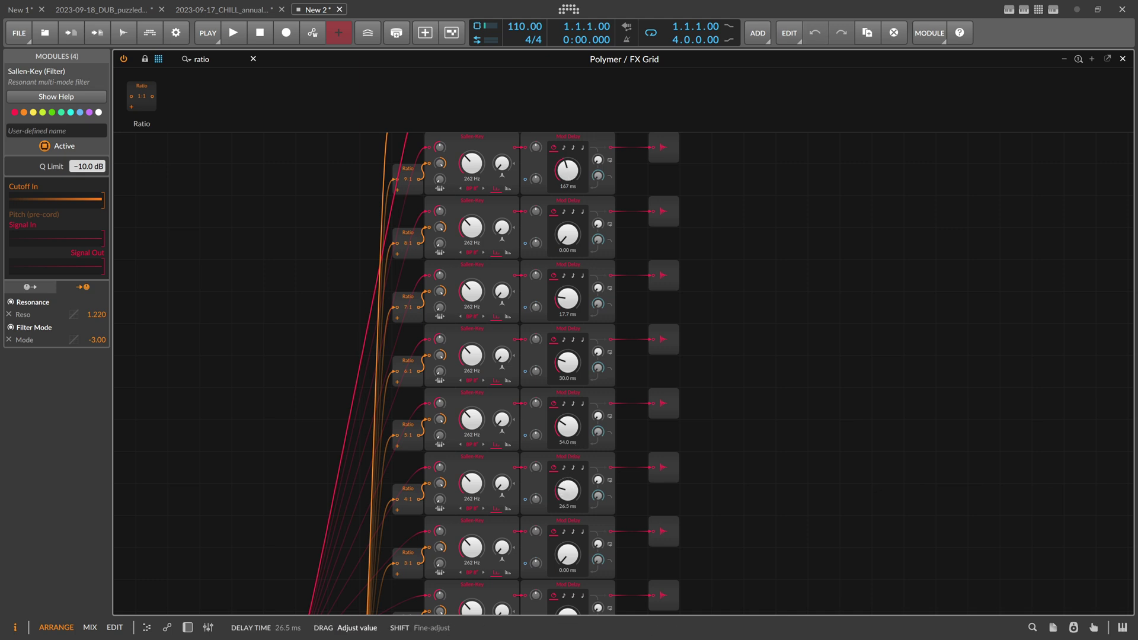
{"action": "scroll", "coordinate": [568, 579], "scroll_direction": "down", "scroll_amount": 3}
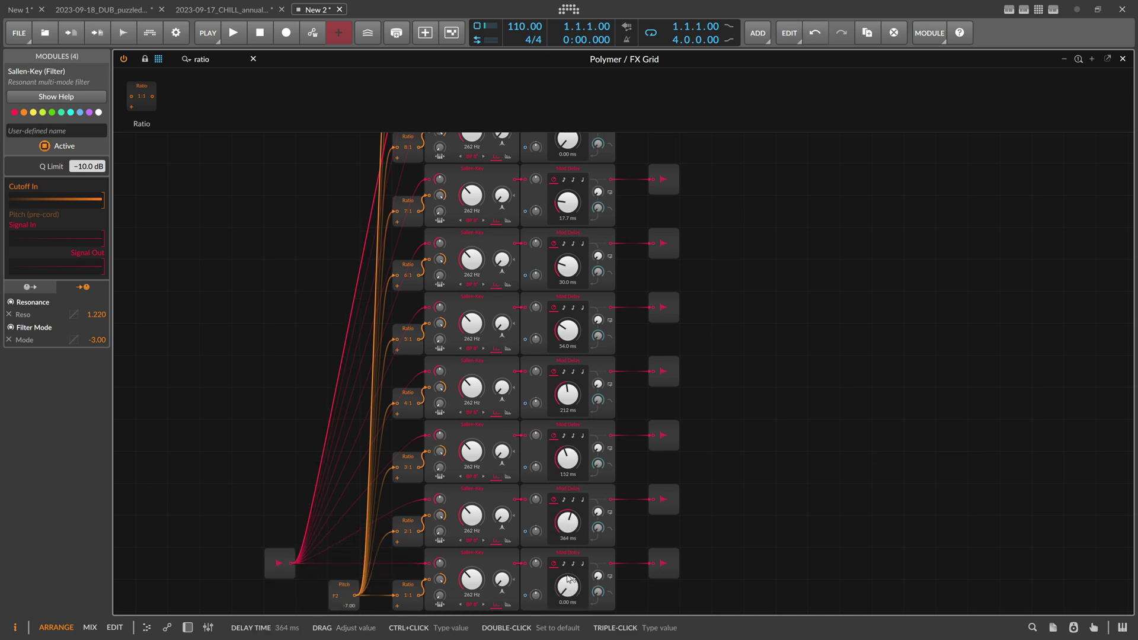
{"action": "scroll", "coordinate": [564, 589], "scroll_direction": "up", "scroll_amount": 3}
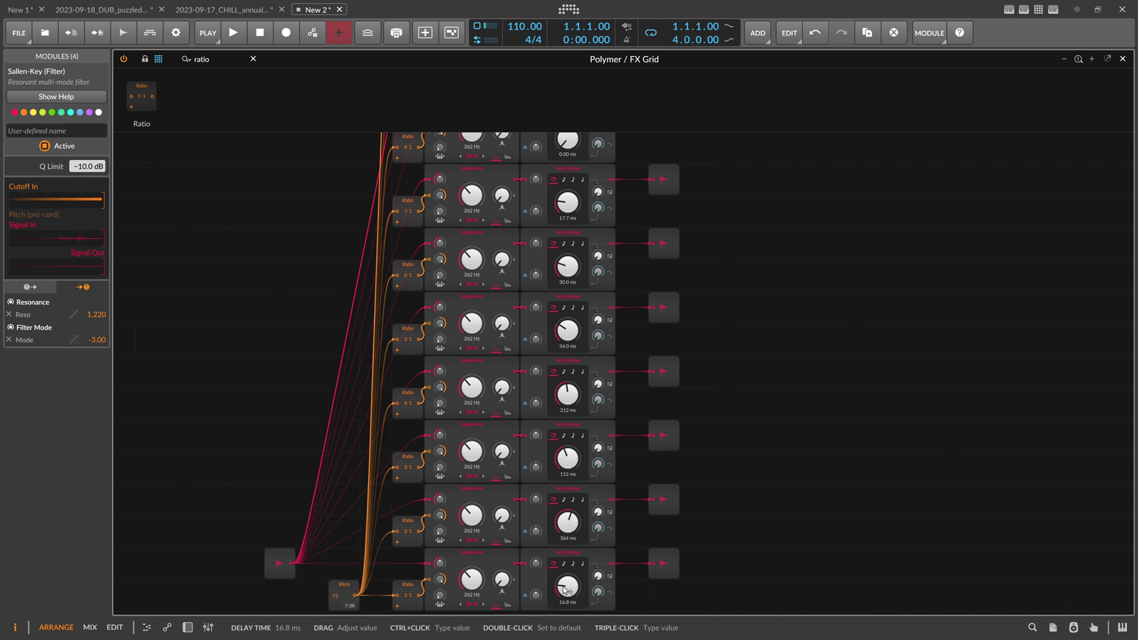
- Insert a Peak Limiter after the FX Grid and raise its input level
{"action": "key", "text": "d"}
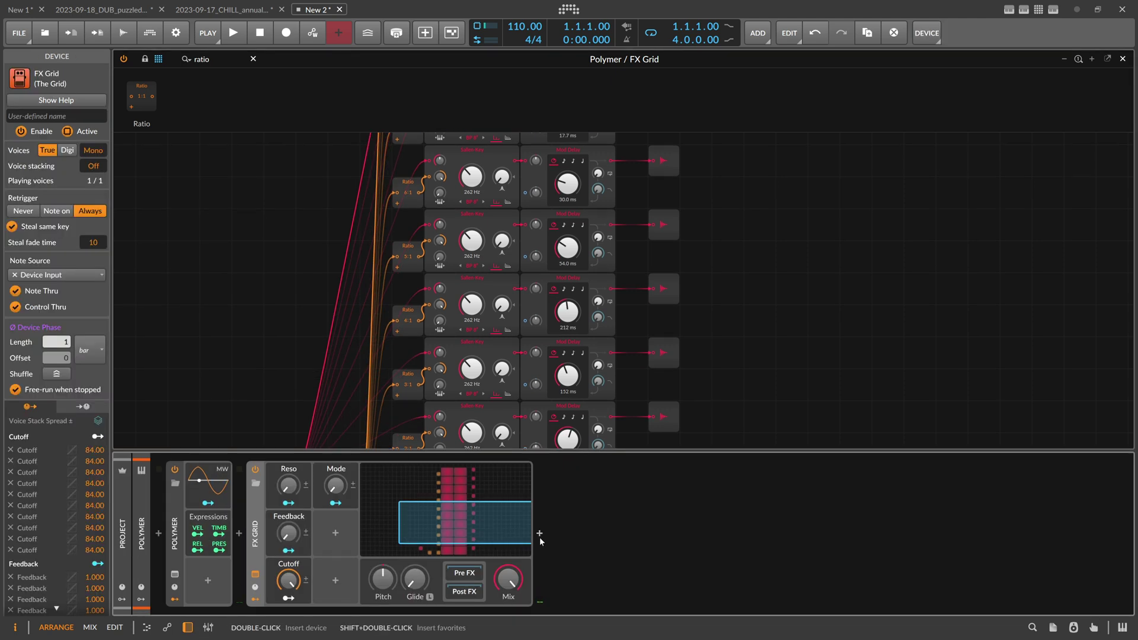
{"action": "double_click", "coordinate": [539, 537]}
{"action": "type", "text": "peak"}
{"action": "key", "text": "Return"}
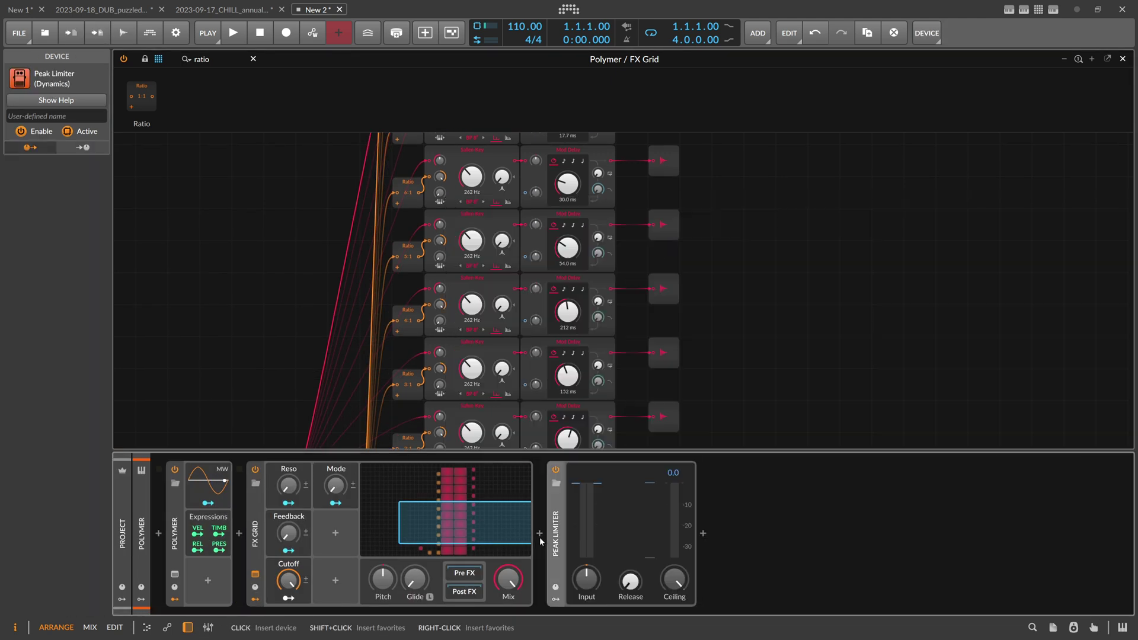
{"action": "left_click_drag", "start_coordinate": [586, 578], "coordinate": [586, 530]}
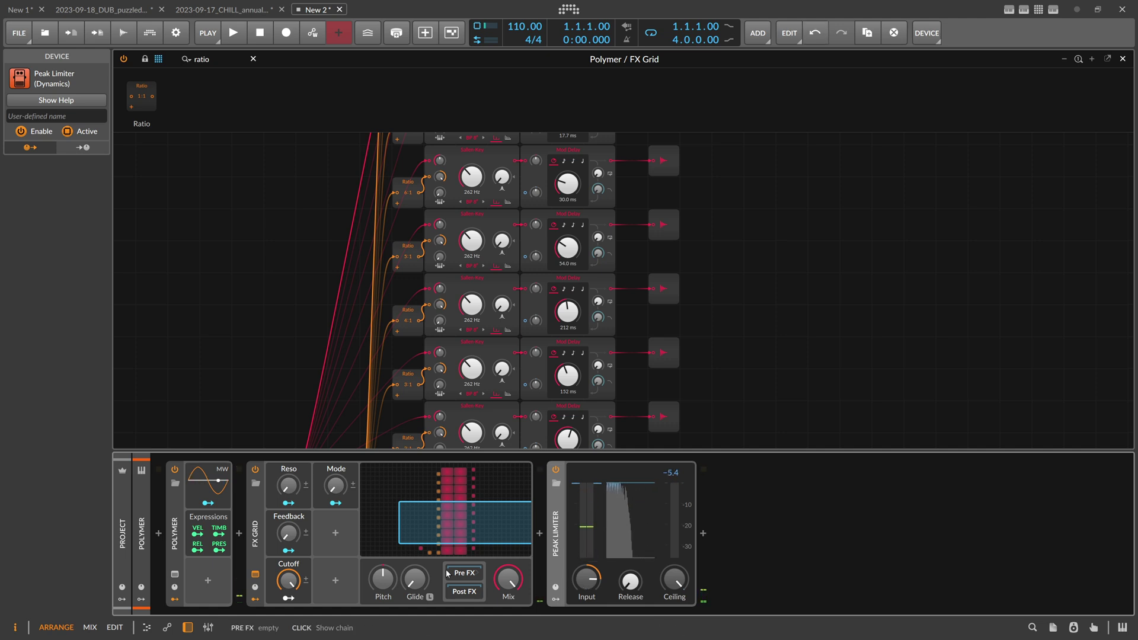
- Reset the delay time of every Mod Delay in the stack to 0.00 ms
{"action": "left_click", "coordinate": [187, 627]}
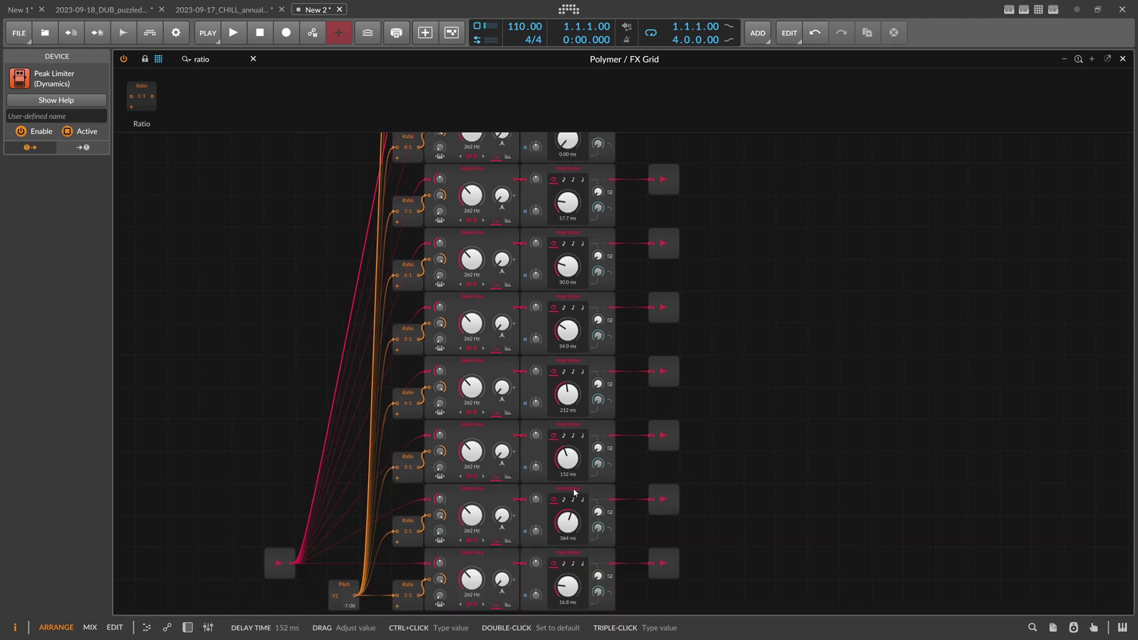
{"action": "scroll", "coordinate": [570, 493], "scroll_direction": "down", "scroll_amount": 1}
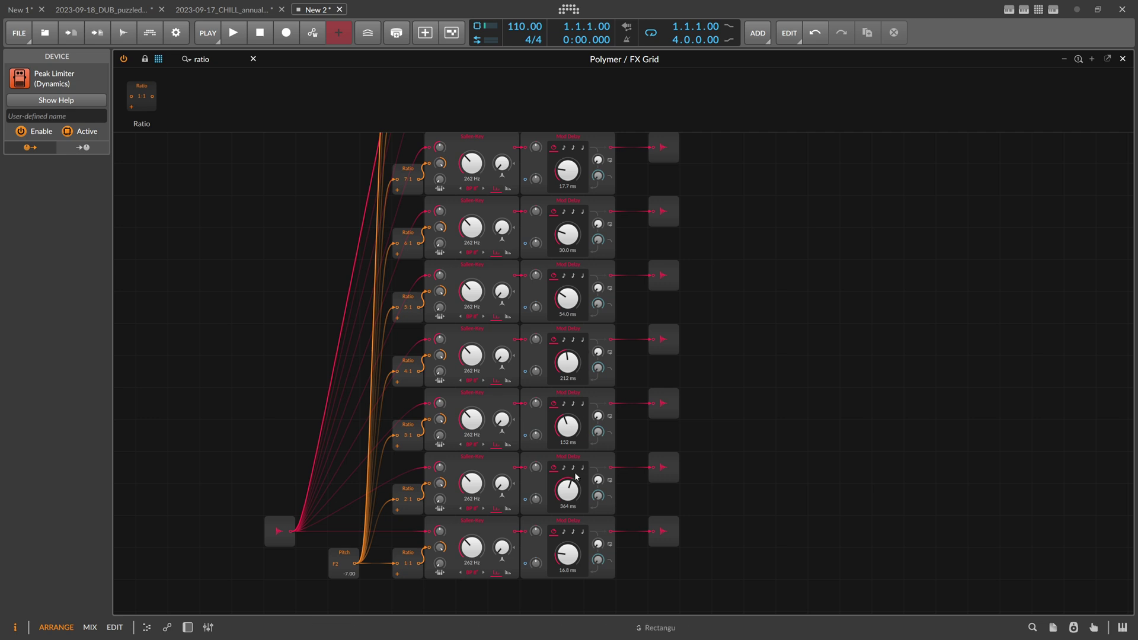
{"action": "left_click_drag", "start_coordinate": [574, 553], "coordinate": [574, 592]}
{"action": "left_click_drag", "start_coordinate": [574, 491], "coordinate": [574, 563]}
{"action": "left_click_drag", "start_coordinate": [567, 426], "coordinate": [567, 451]}
{"action": "left_click_drag", "start_coordinate": [567, 362], "coordinate": [568, 439]}
{"action": "left_click_drag", "start_coordinate": [568, 299], "coordinate": [567, 365]}
{"action": "scroll", "coordinate": [568, 325], "scroll_direction": "up", "scroll_amount": 2}
{"action": "left_click_drag", "start_coordinate": [568, 237], "coordinate": [568, 284]}
{"action": "scroll", "coordinate": [564, 232], "scroll_direction": "up", "scroll_amount": 2}
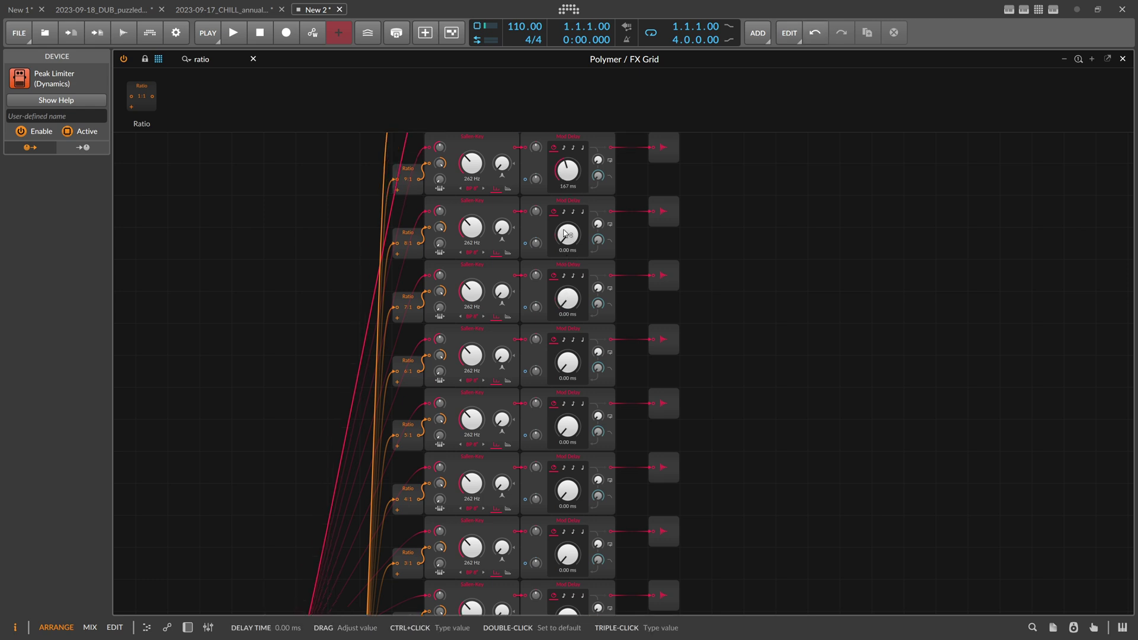
{"action": "scroll", "coordinate": [570, 188], "scroll_direction": "up", "scroll_amount": 5}
{"action": "scroll", "coordinate": [576, 246], "scroll_direction": "down", "scroll_amount": 5}
- Search the module library for "step" and place a Steps module in the empty space beside the filter stack
{"action": "left_click_drag", "start_coordinate": [318, 275], "coordinate": [678, 222]}
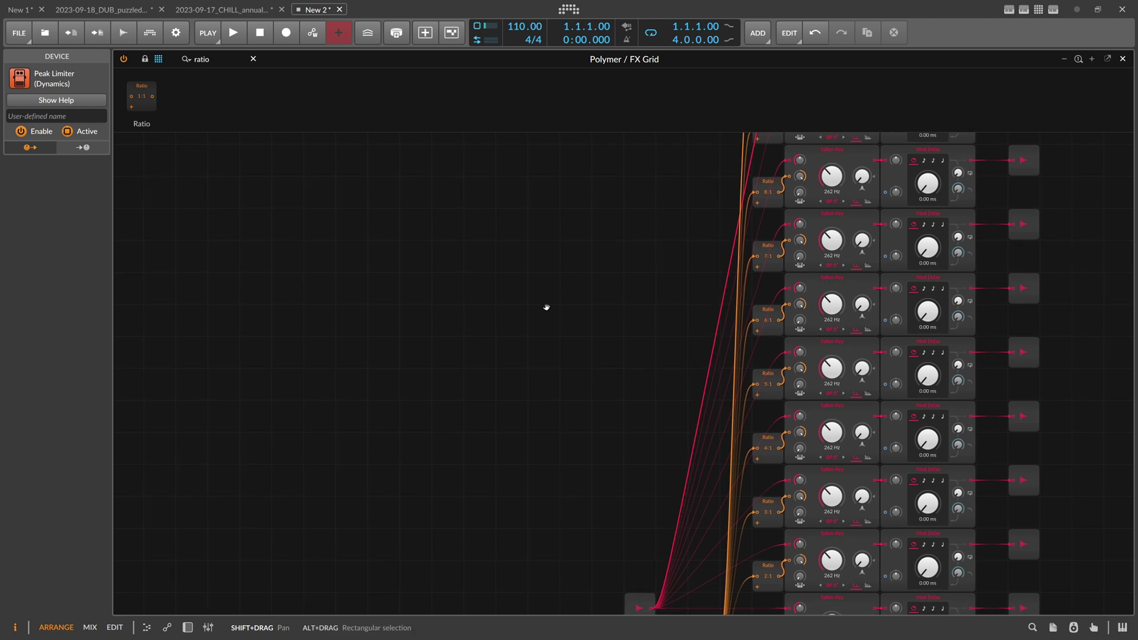
{"action": "key", "text": "minus"}
{"action": "left_click_drag", "start_coordinate": [536, 324], "coordinate": [620, 312]}
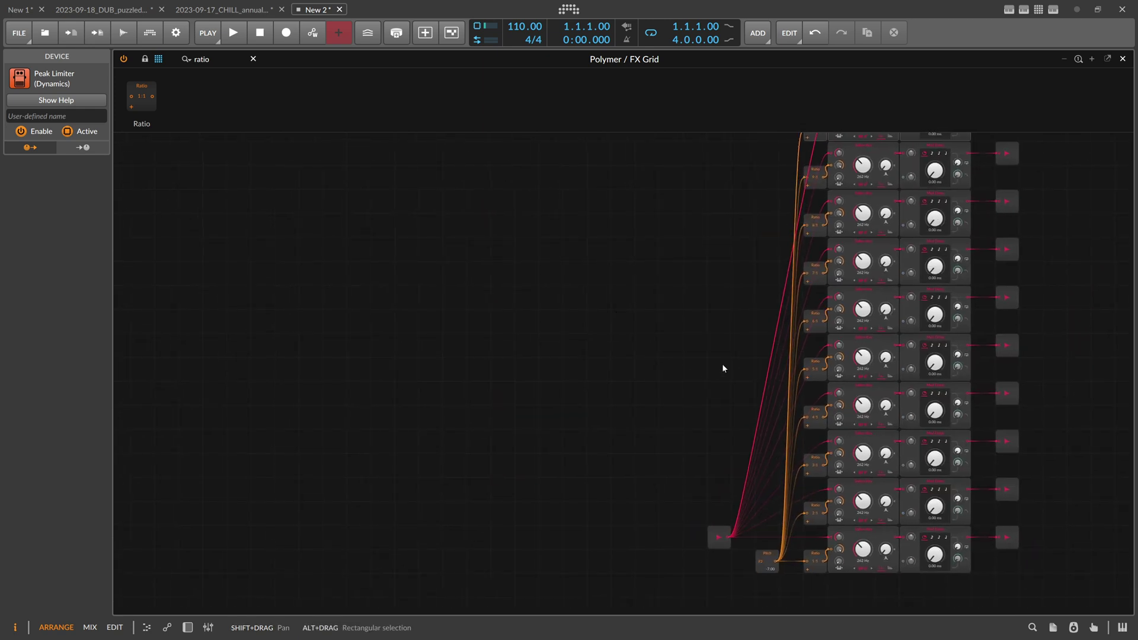
{"action": "left_click", "coordinate": [253, 59]}
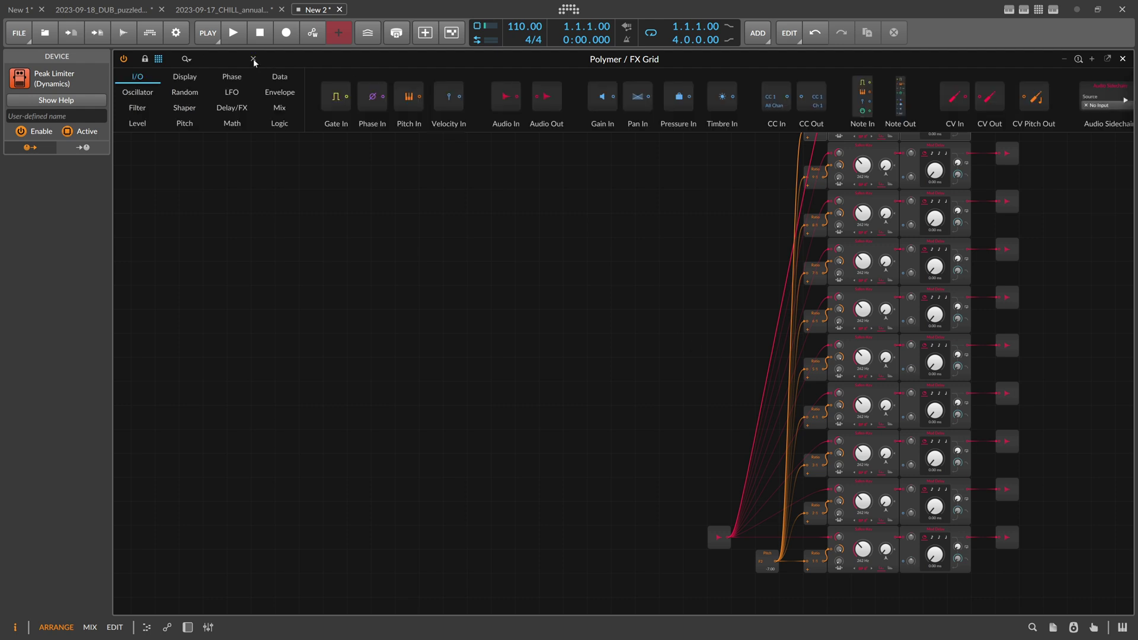
{"action": "left_click_drag", "start_coordinate": [427, 216], "coordinate": [375, 237]}
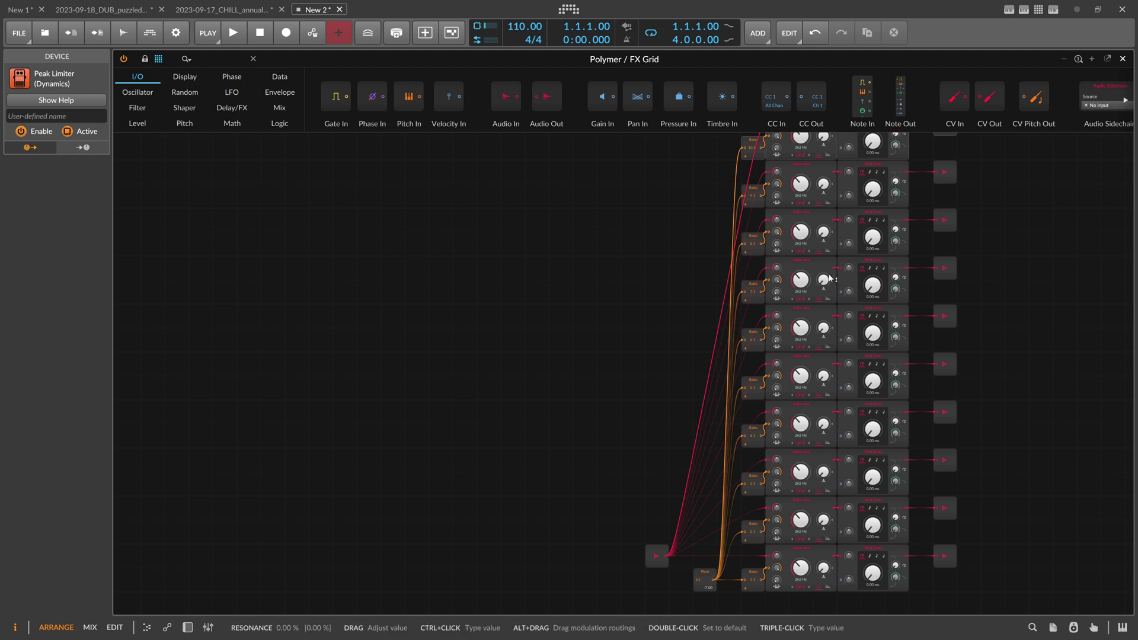
{"action": "left_click", "coordinate": [214, 58]}
{"action": "type", "text": "step"}
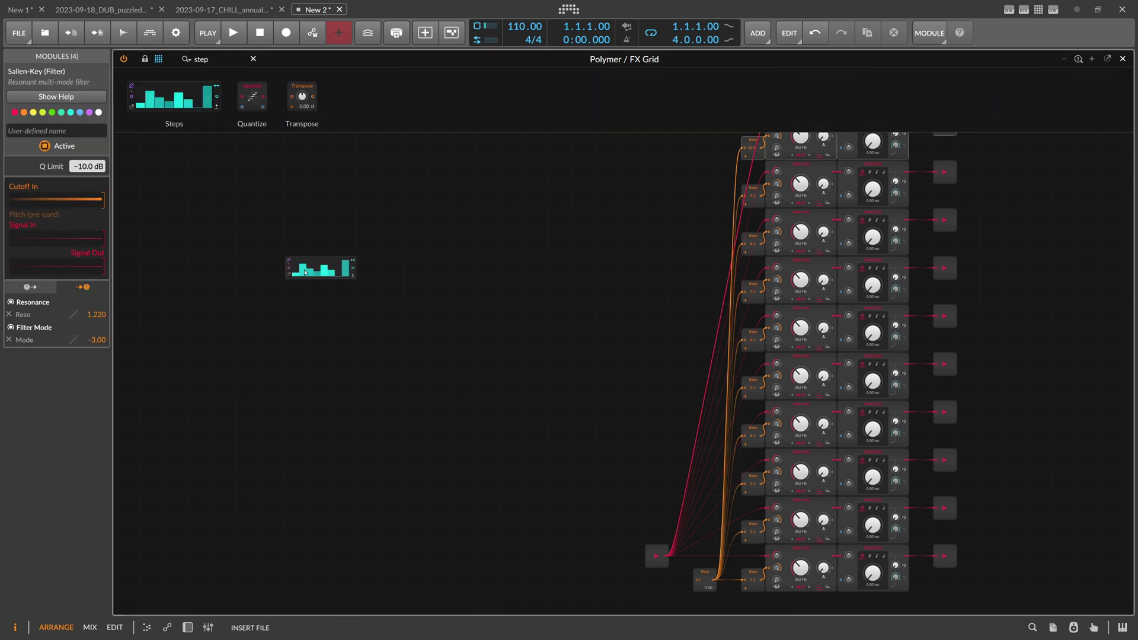
{"action": "left_click", "coordinate": [305, 272]}
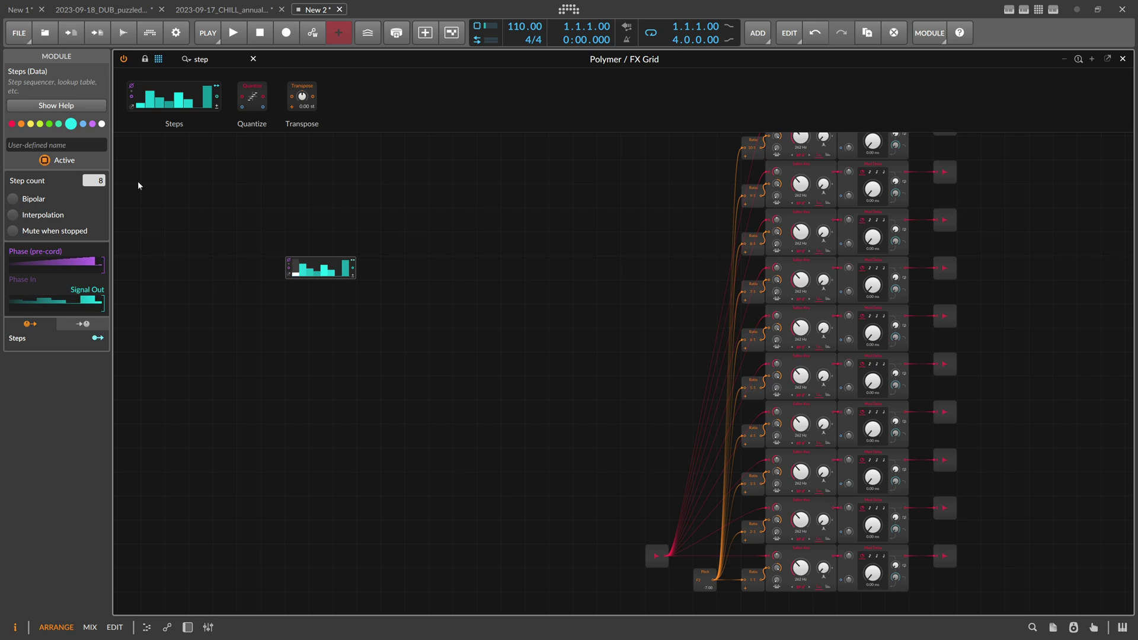
- Set the Steps module's step count to 10 and enlarge the module in width and height
{"action": "left_click_drag", "start_coordinate": [95, 180], "coordinate": [94, 173]}
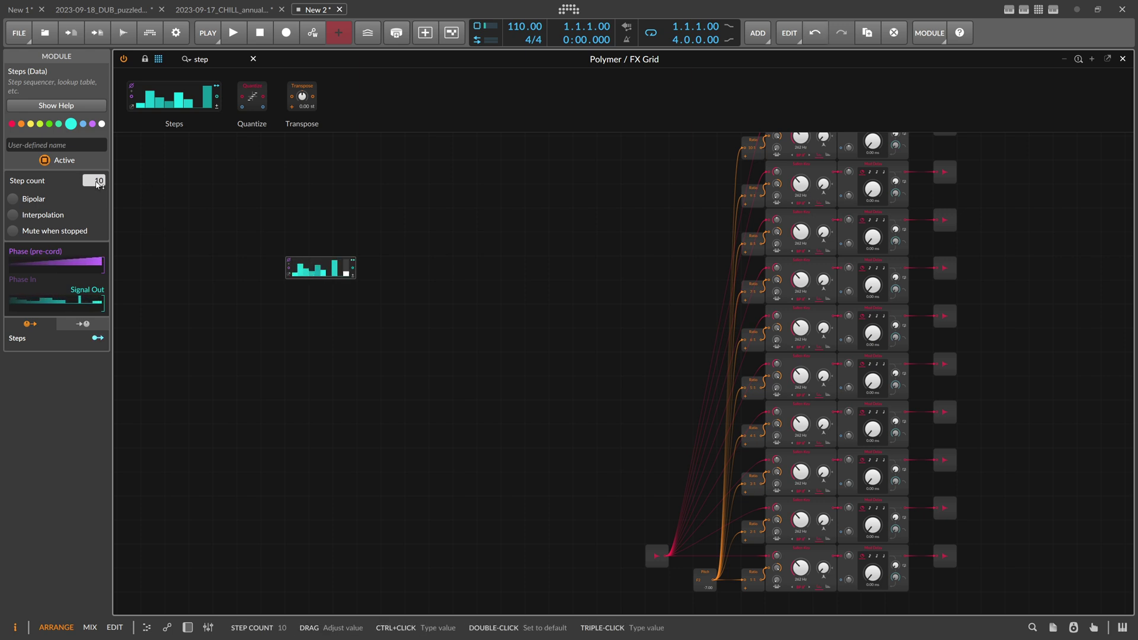
{"action": "scroll", "coordinate": [853, 445], "scroll_direction": "up", "scroll_amount": 1}
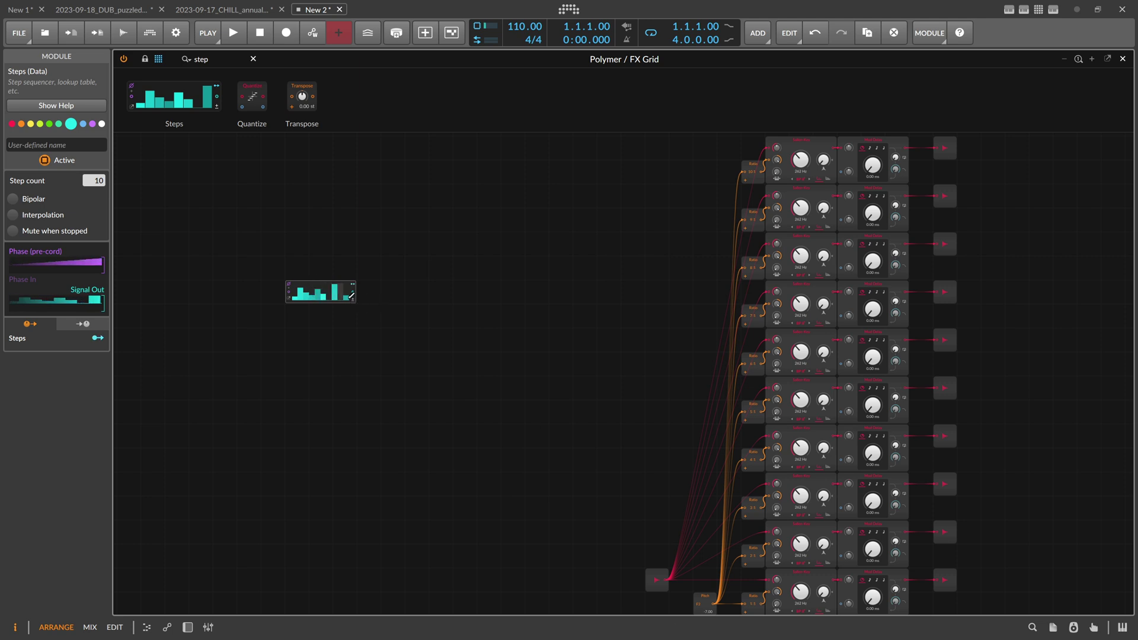
{"action": "left_click_drag", "start_coordinate": [351, 294], "coordinate": [522, 296]}
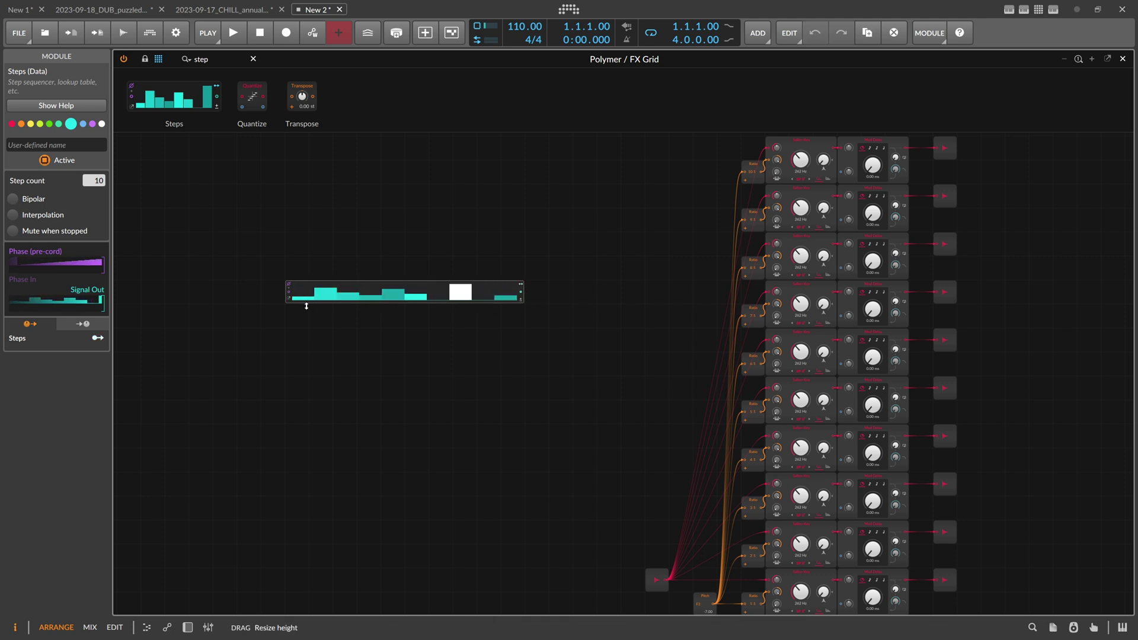
{"action": "left_click_drag", "start_coordinate": [306, 305], "coordinate": [303, 374]}
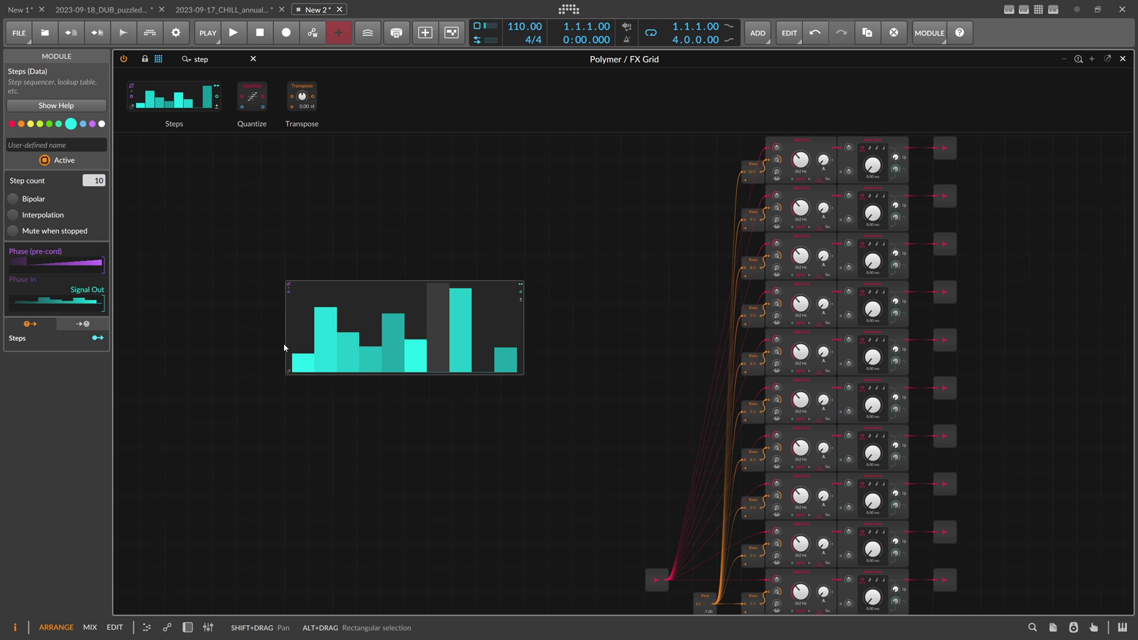
{"action": "left_click_drag", "start_coordinate": [524, 335], "coordinate": [619, 338]}
- Draw a staircase rising from near zero in the first step to full height in the tenth step of the Steps module
{"action": "mouse_move", "coordinate": [302, 335]}
{"action": "left_mouse_down"}
{"action": "mouse_move", "coordinate": [310, 406]}
{"action": "mouse_move", "coordinate": [306, 313]}
{"action": "mouse_move", "coordinate": [333, 399]}
{"action": "mouse_move", "coordinate": [589, 325]}
{"action": "mouse_move", "coordinate": [320, 389]}
{"action": "mouse_move", "coordinate": [604, 309]}
{"action": "left_mouse_up"}
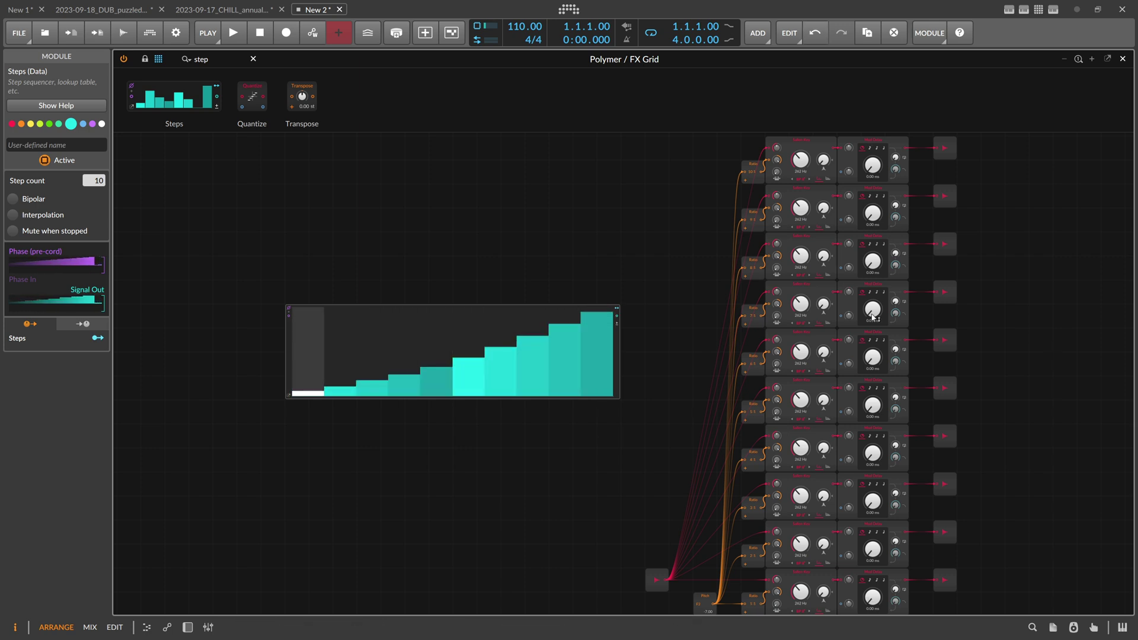
{"action": "scroll", "coordinate": [873, 333], "scroll_direction": "down", "scroll_amount": 2}
{"action": "scroll", "coordinate": [873, 334], "scroll_direction": "up", "scroll_amount": 3}
{"action": "scroll", "coordinate": [873, 334], "scroll_direction": "down", "scroll_amount": 2}
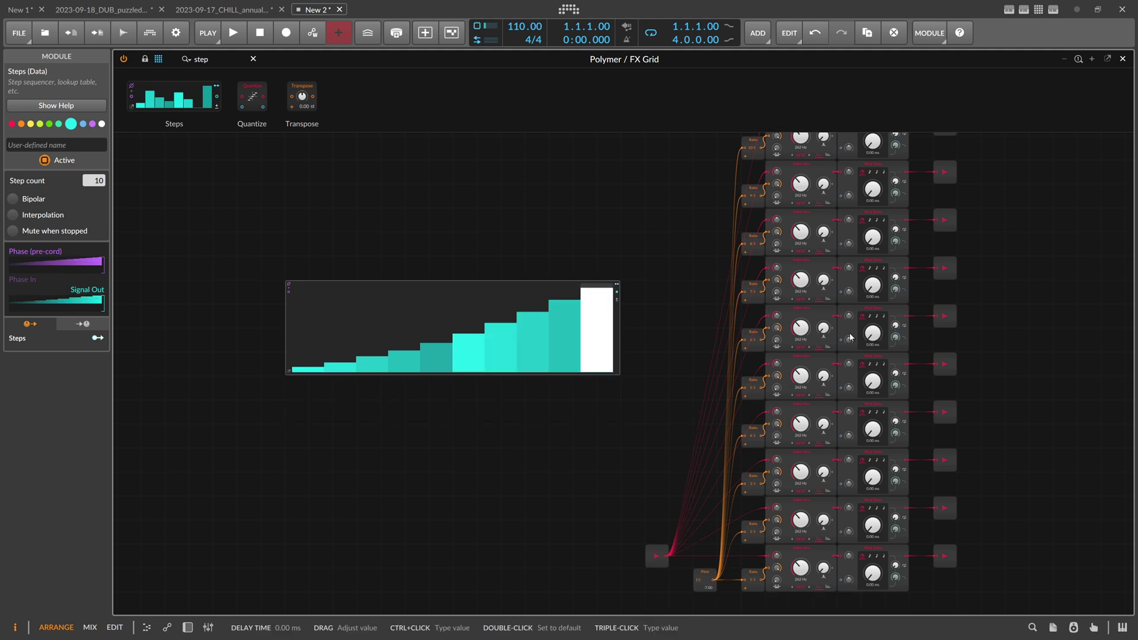
{"action": "mouse_move", "coordinate": [444, 313]}
{"action": "left_mouse_down"}
{"action": "mouse_move", "coordinate": [277, 350]}
{"action": "mouse_move", "coordinate": [611, 367]}
{"action": "left_mouse_up"}
{"action": "mouse_move", "coordinate": [326, 289]}
{"action": "left_mouse_down"}
{"action": "mouse_move", "coordinate": [360, 315]}
{"action": "mouse_move", "coordinate": [580, 356]}
{"action": "mouse_move", "coordinate": [477, 291]}
{"action": "mouse_move", "coordinate": [562, 294]}
{"action": "mouse_move", "coordinate": [336, 341]}
{"action": "mouse_move", "coordinate": [600, 307]}
{"action": "mouse_move", "coordinate": [562, 303]}
{"action": "mouse_move", "coordinate": [595, 292]}
{"action": "mouse_move", "coordinate": [413, 354]}
{"action": "mouse_move", "coordinate": [308, 373]}
{"action": "mouse_move", "coordinate": [610, 285]}
{"action": "left_mouse_up"}
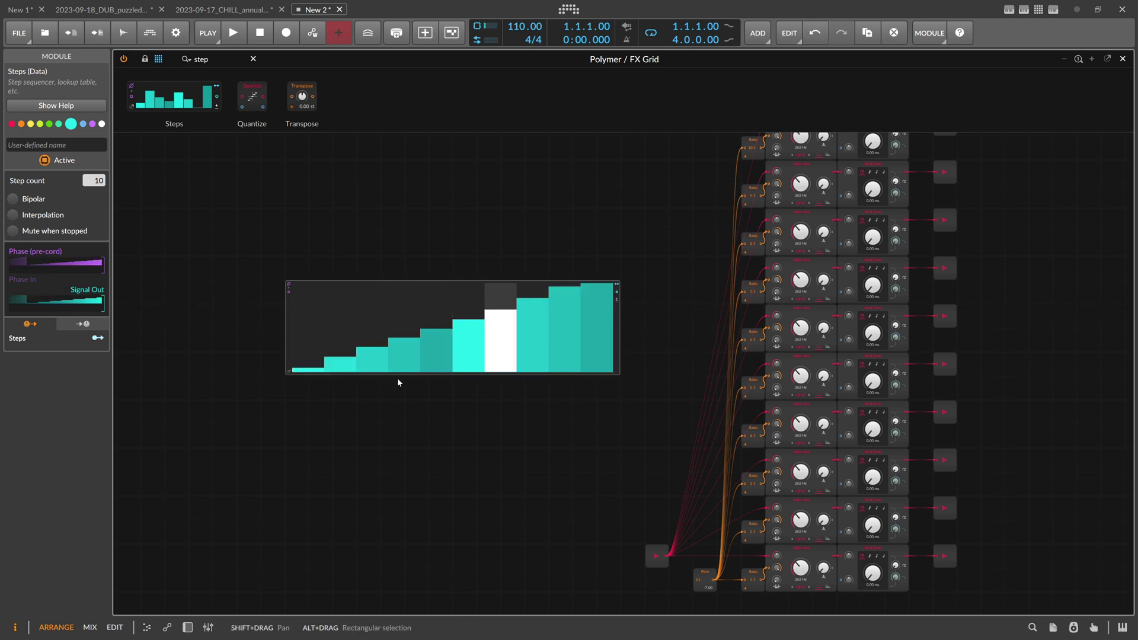
- Search the module library for "value", place a Value module beside the Steps module and connect it to the Steps phase input
{"action": "left_click", "coordinate": [191, 59]}
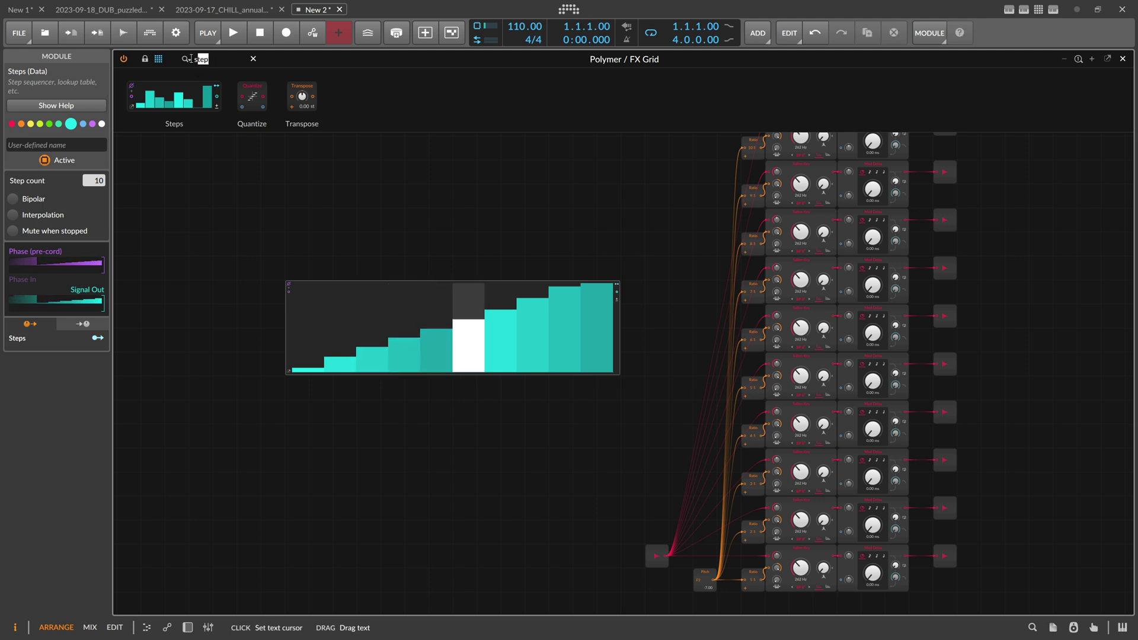
{"action": "type", "text": "va"}
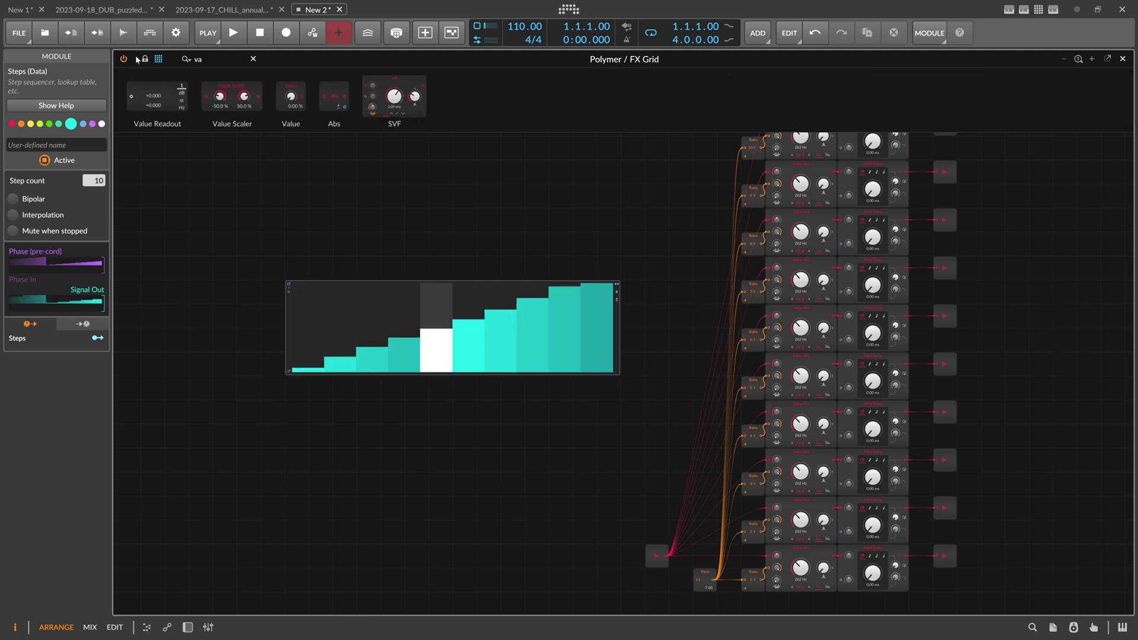
{"action": "type", "text": "lue"}
{"action": "left_click_drag", "start_coordinate": [290, 98], "coordinate": [194, 287]}
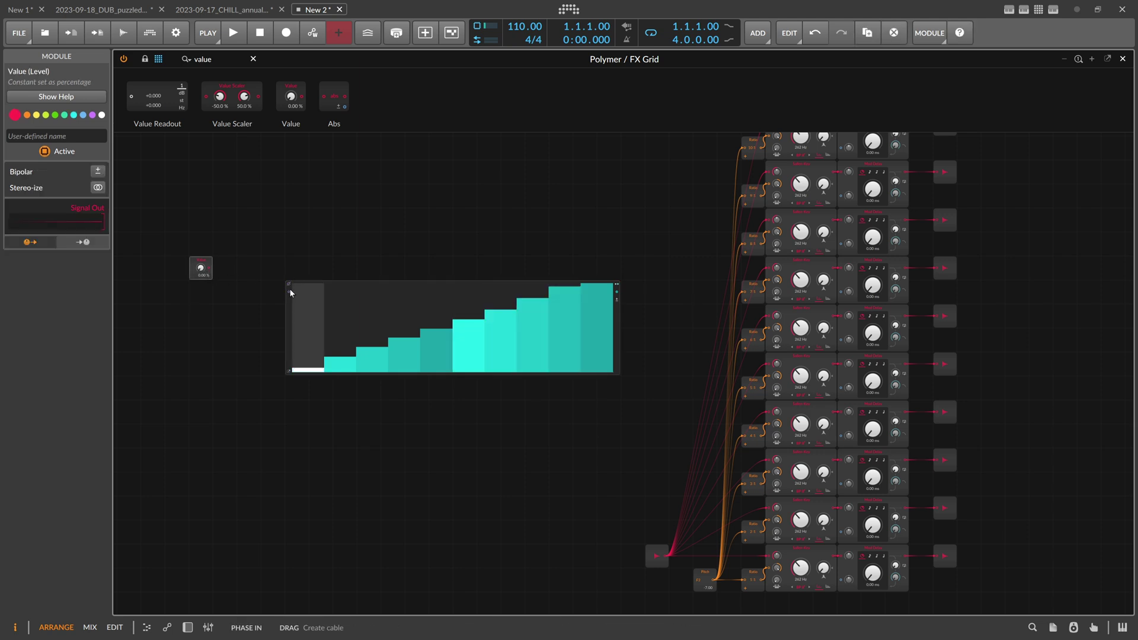
{"action": "left_click_drag", "start_coordinate": [211, 270], "coordinate": [287, 289]}
{"action": "mouse_move", "coordinate": [200, 268]}
{"action": "left_mouse_down"}
{"action": "mouse_move", "coordinate": [201, 148]}
{"action": "mouse_move", "coordinate": [201, 269]}
{"action": "left_mouse_up"}
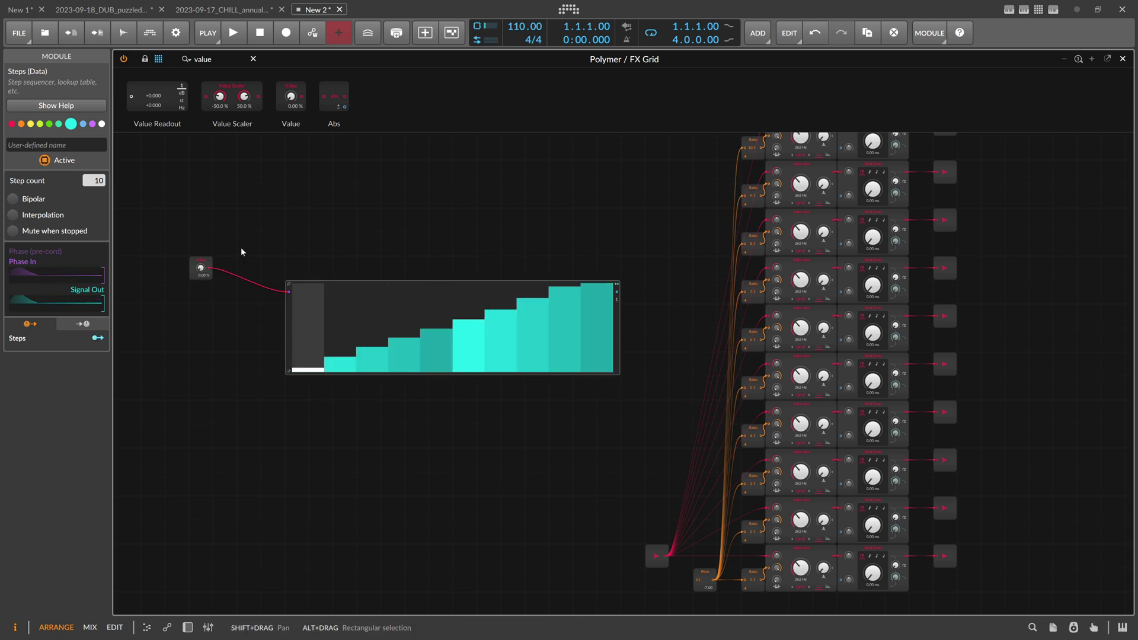
- Add a Value Readout above the Steps module to display the Value module's output
{"action": "left_click_drag", "start_coordinate": [178, 105], "coordinate": [289, 219]}
{"action": "scroll", "coordinate": [244, 227], "scroll_direction": "up", "scroll_amount": 3}
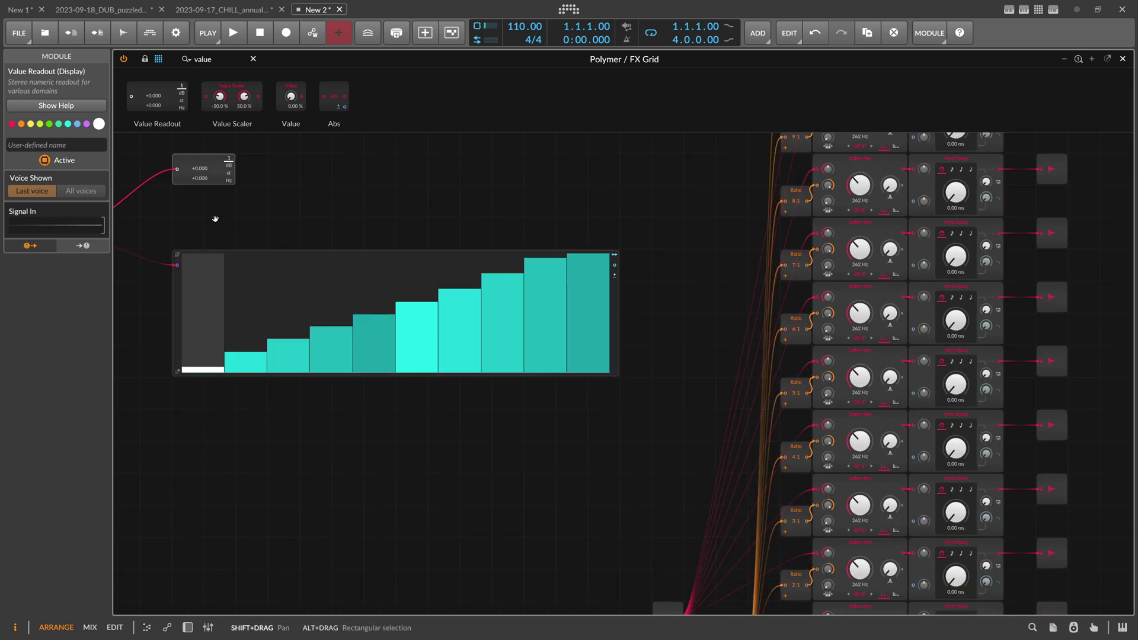
{"action": "left_click_drag", "start_coordinate": [215, 219], "coordinate": [418, 274]}
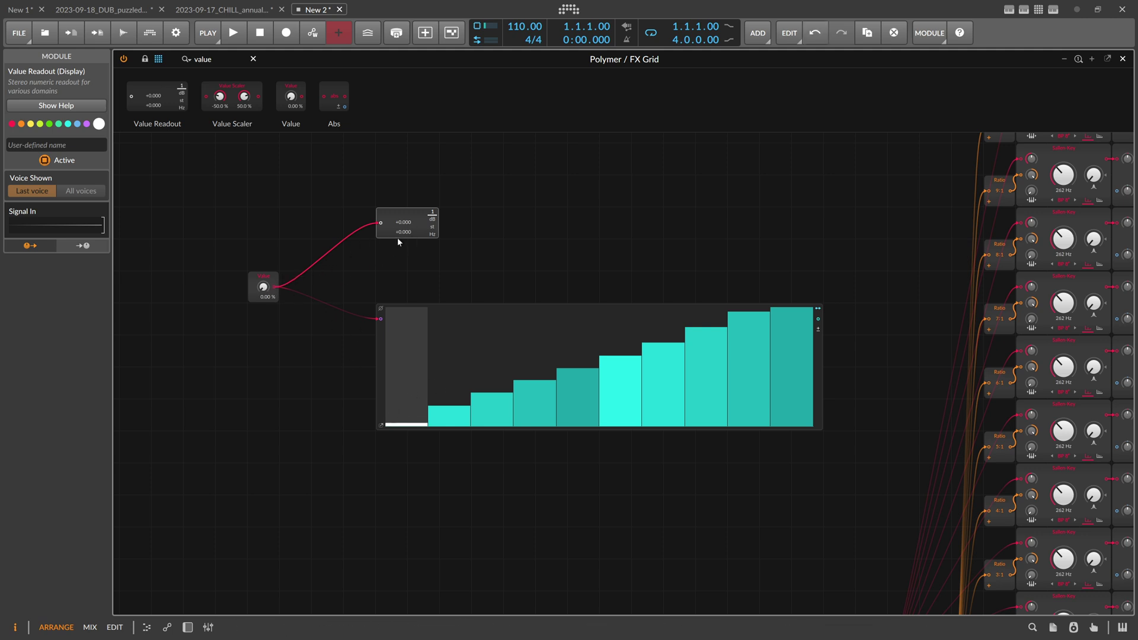
- Sweep the Value knob to 16.0 % and 20.0 % and back to 0.00 % to check which step each value selects
{"action": "left_click_drag", "start_coordinate": [263, 287], "coordinate": [263, 278]}
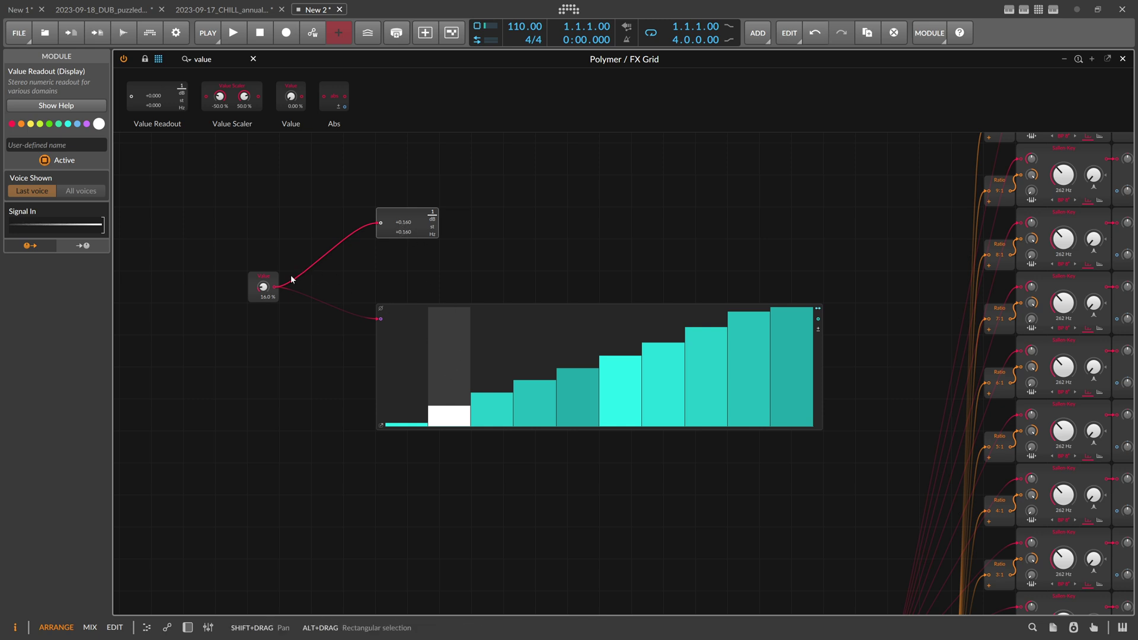
{"action": "left_click_drag", "start_coordinate": [263, 287], "coordinate": [264, 283]}
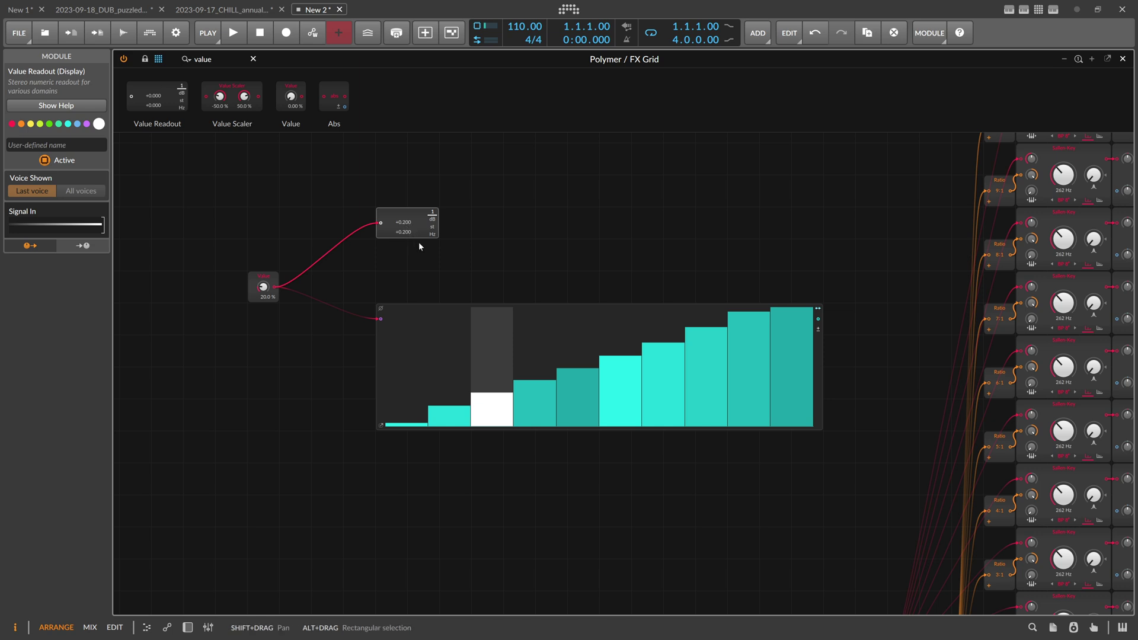
{"action": "left_click_drag", "start_coordinate": [263, 287], "coordinate": [264, 317]}
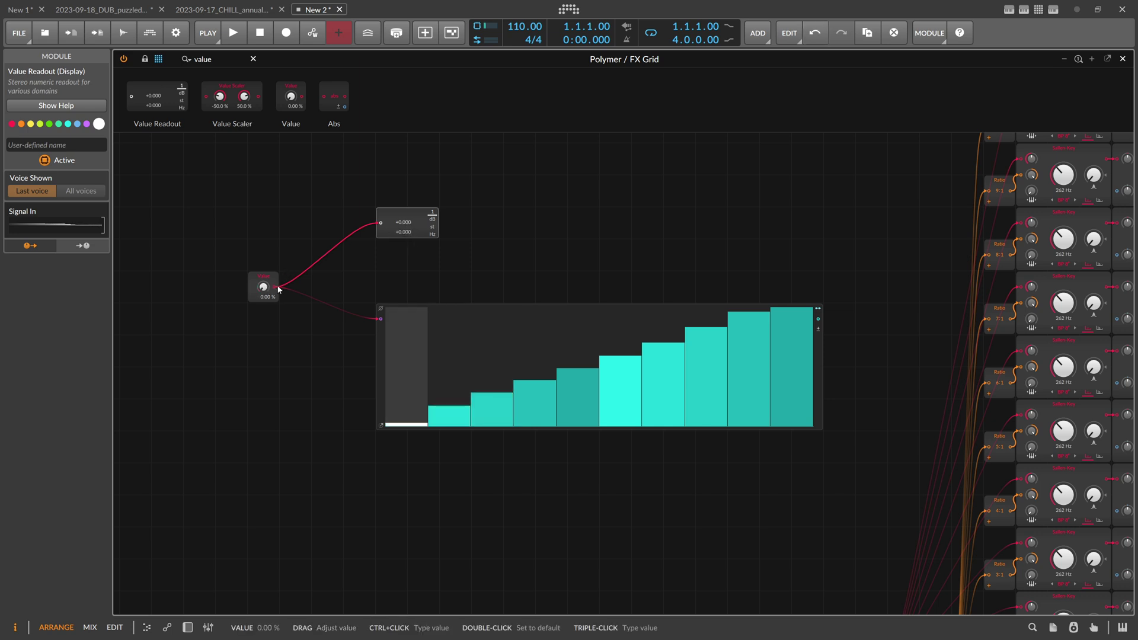
- Trigger a Sample / Hold on the Steps output from an equals comparator of Value and Constant 0.00, and feed a Modulator Out
{"action": "left_click", "coordinate": [201, 60]}
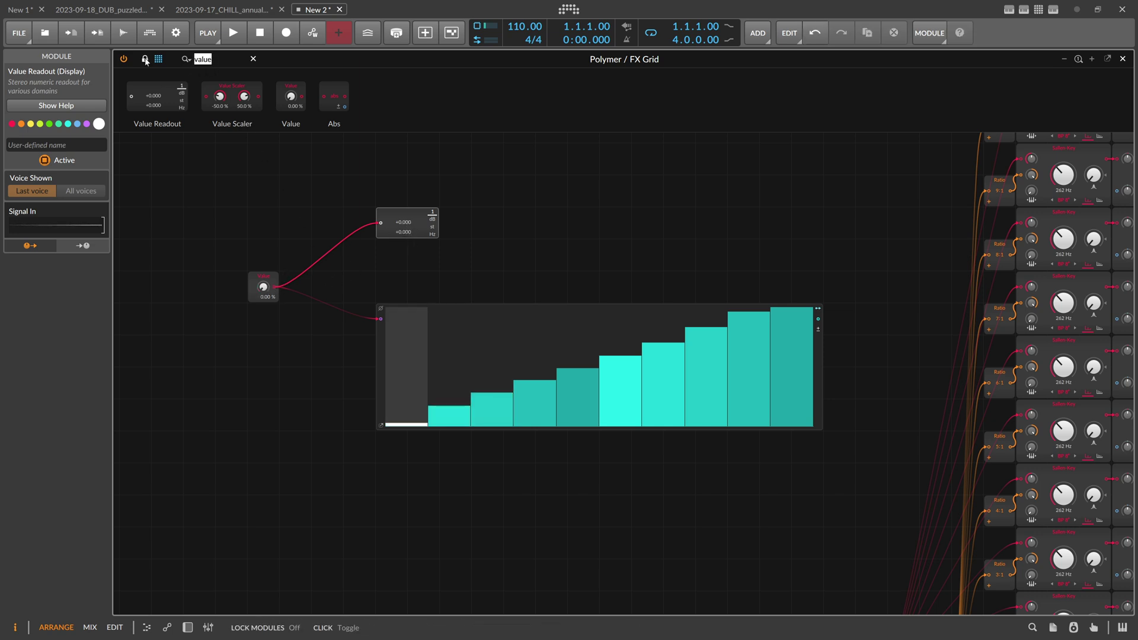
{"action": "key", "text": "BackSpace"}
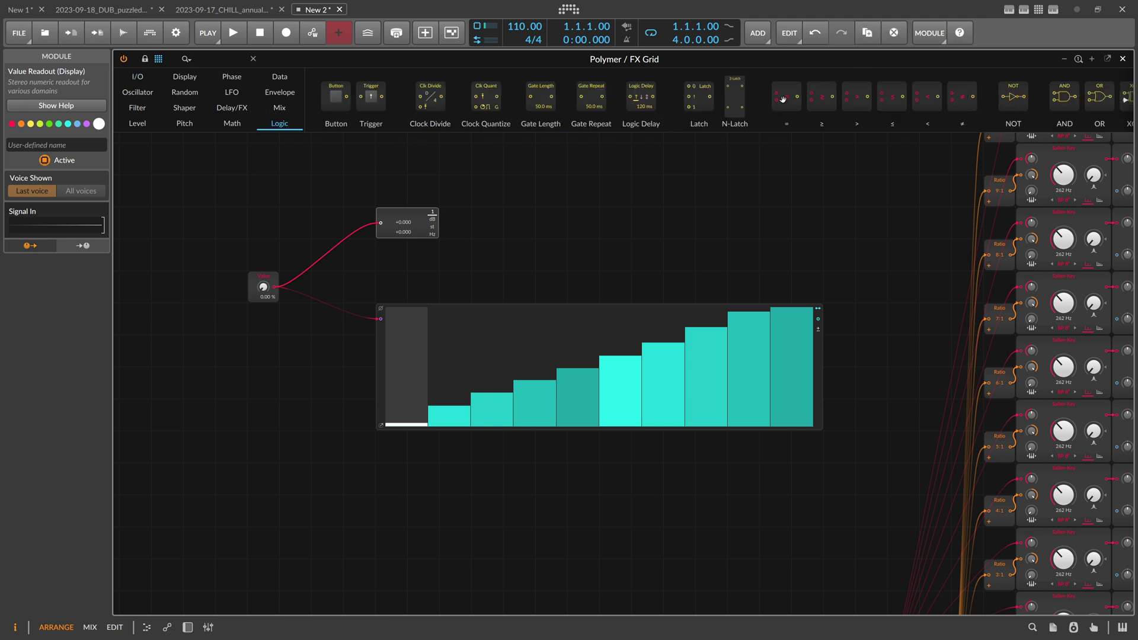
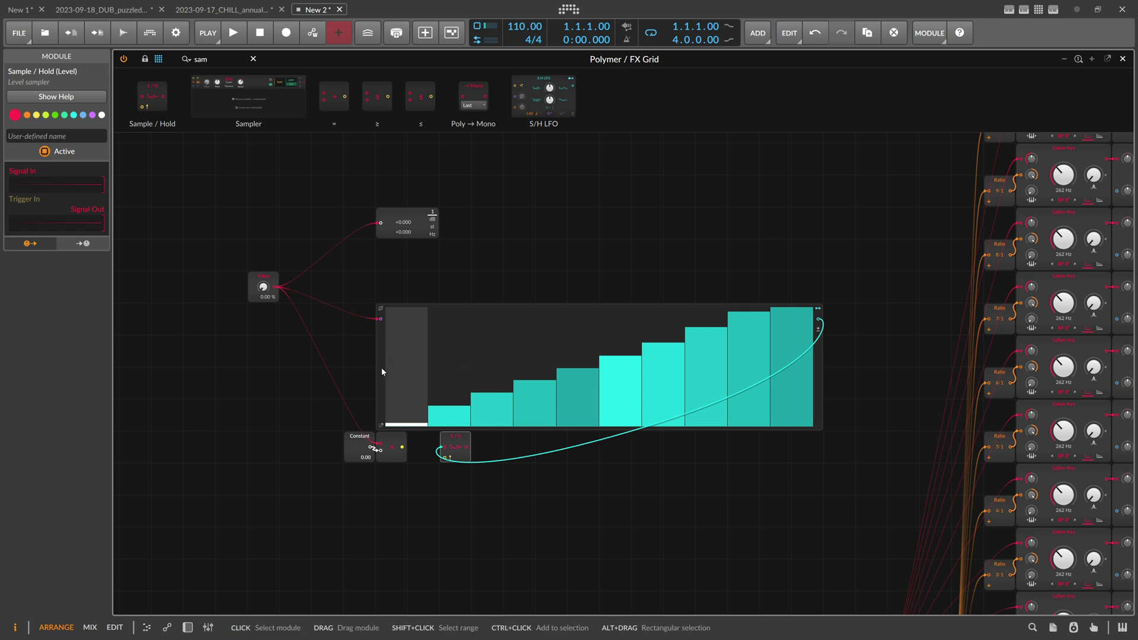
{"action": "left_click", "coordinate": [381, 369]}
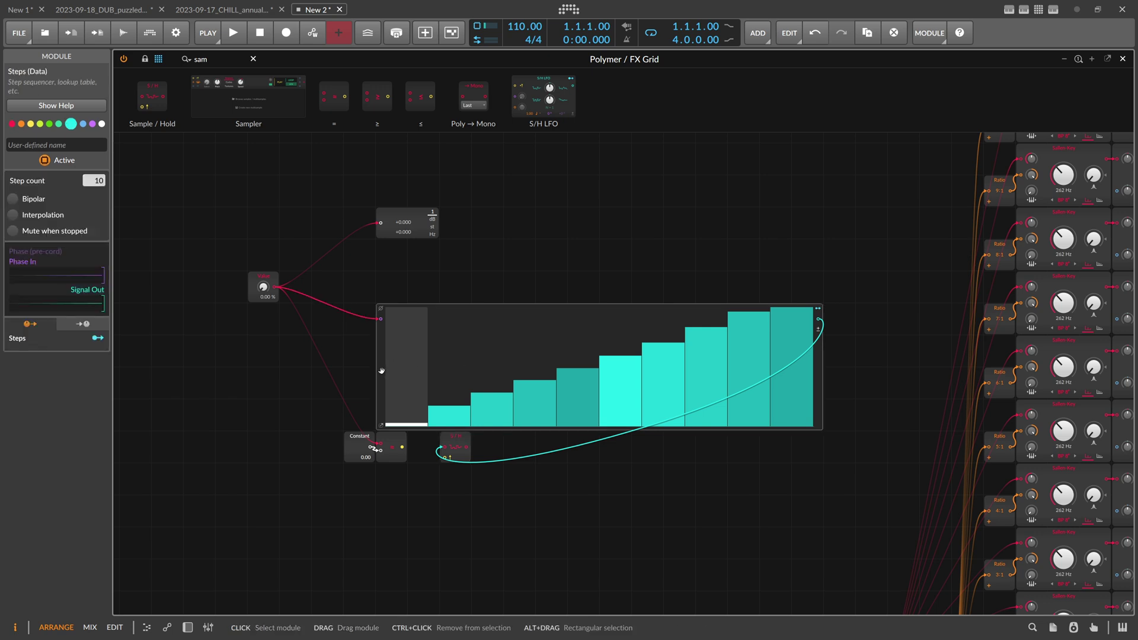
{"action": "left_click_drag", "start_coordinate": [402, 447], "coordinate": [444, 458]}
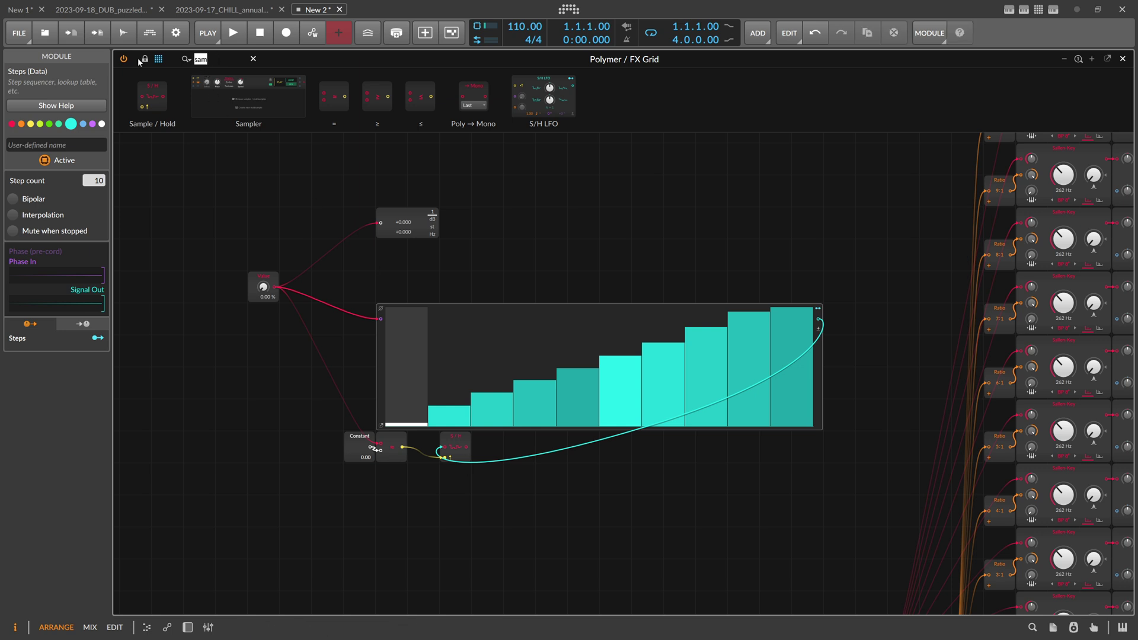
{"action": "type", "text": "mod"}
- Duplicate the Constant, comparator, Sample / Hold and Modulator Out row and set the copy's Constant to 0.10
{"action": "left_click_drag", "start_coordinate": [325, 196], "coordinate": [368, 444]}
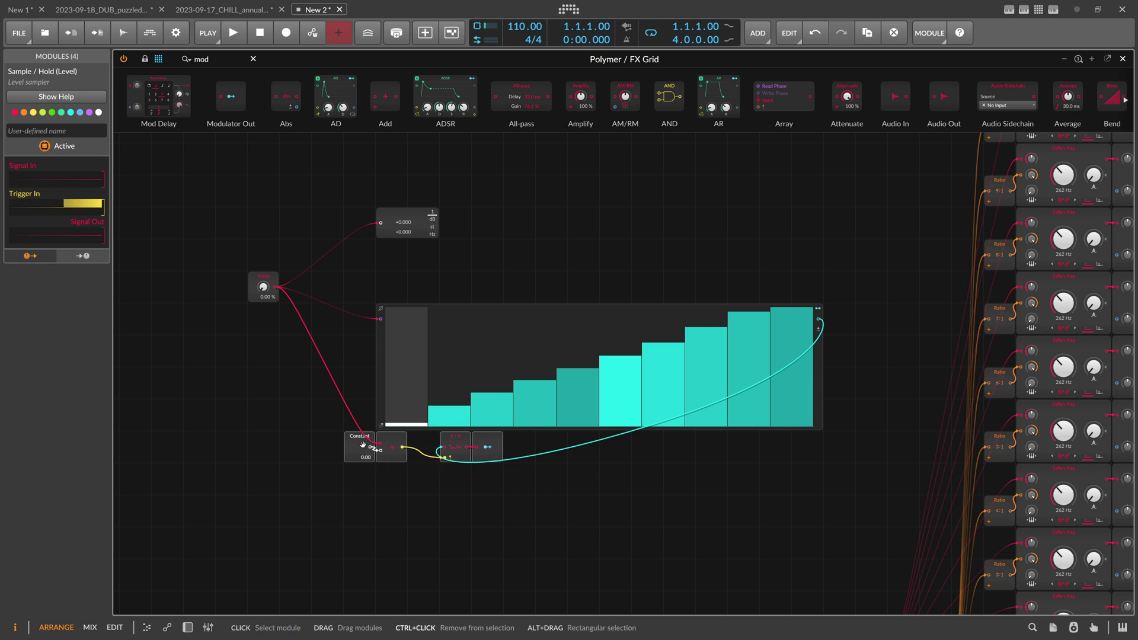
{"action": "key", "text": "ctrl+d"}
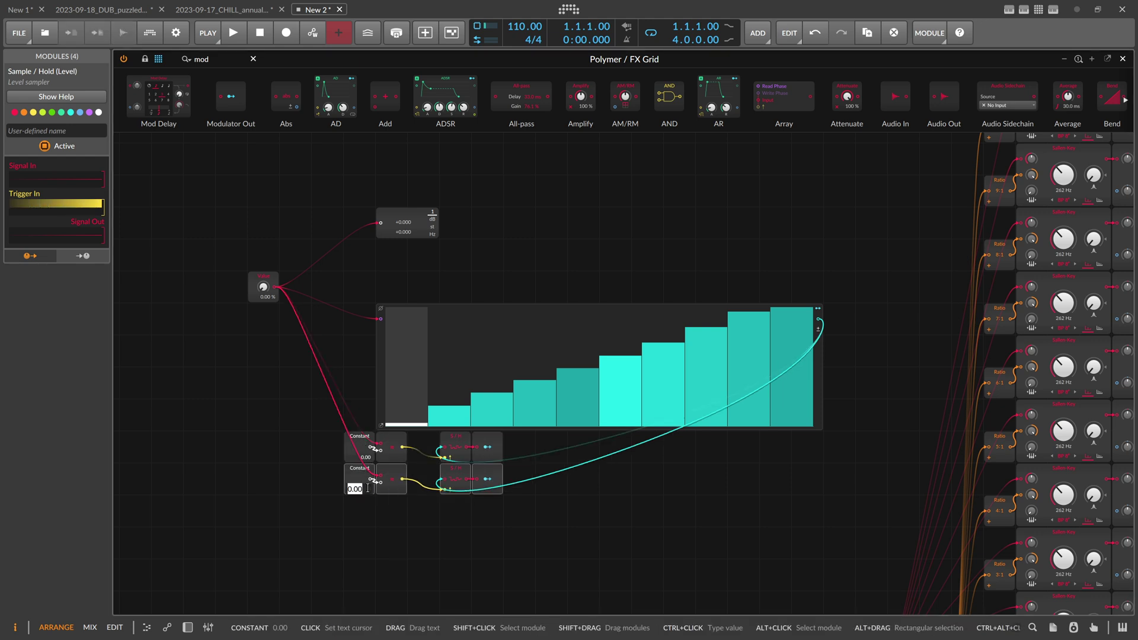
{"action": "type", "text": "0."}
{"action": "key", "text": "Return"}
{"action": "scroll", "coordinate": [499, 435], "scroll_direction": "down", "scroll_amount": 2}
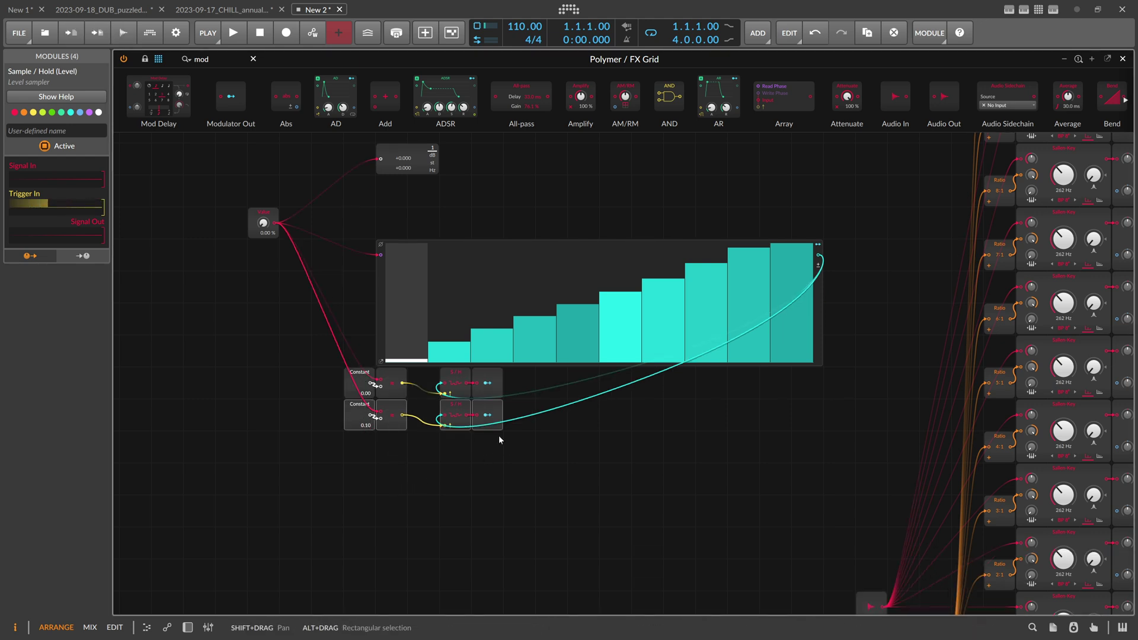
- Duplicate the 0.10 row below itself and set the new Constant to 0.20
{"action": "key", "text": "ctrl+d"}
{"action": "double_click", "coordinate": [355, 456]}
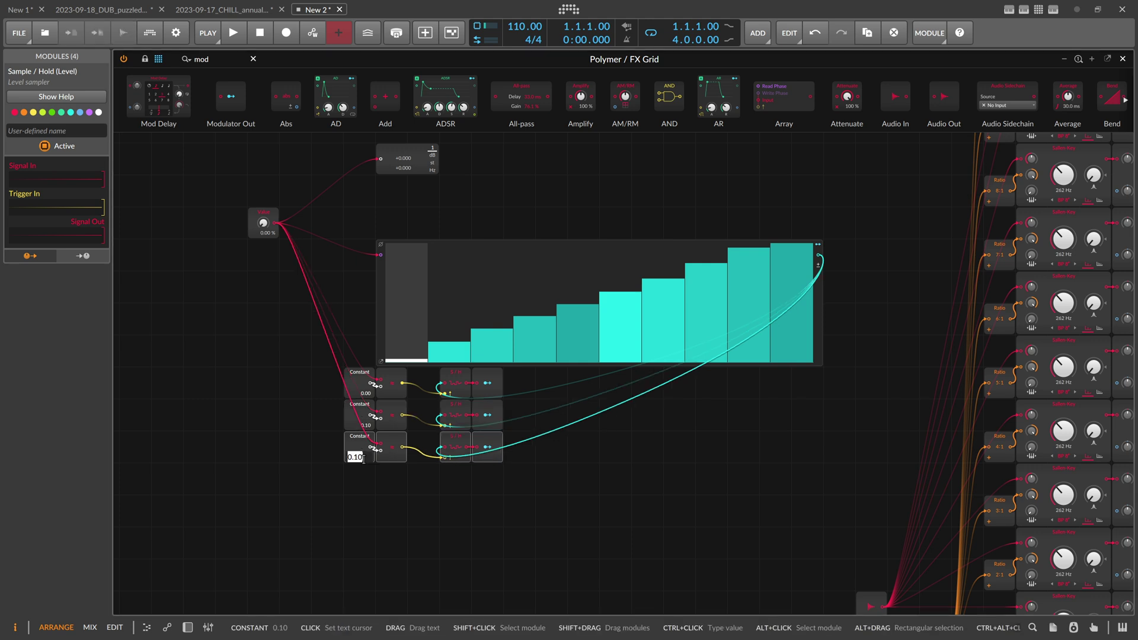
{"action": "type", "text": "0.0"}
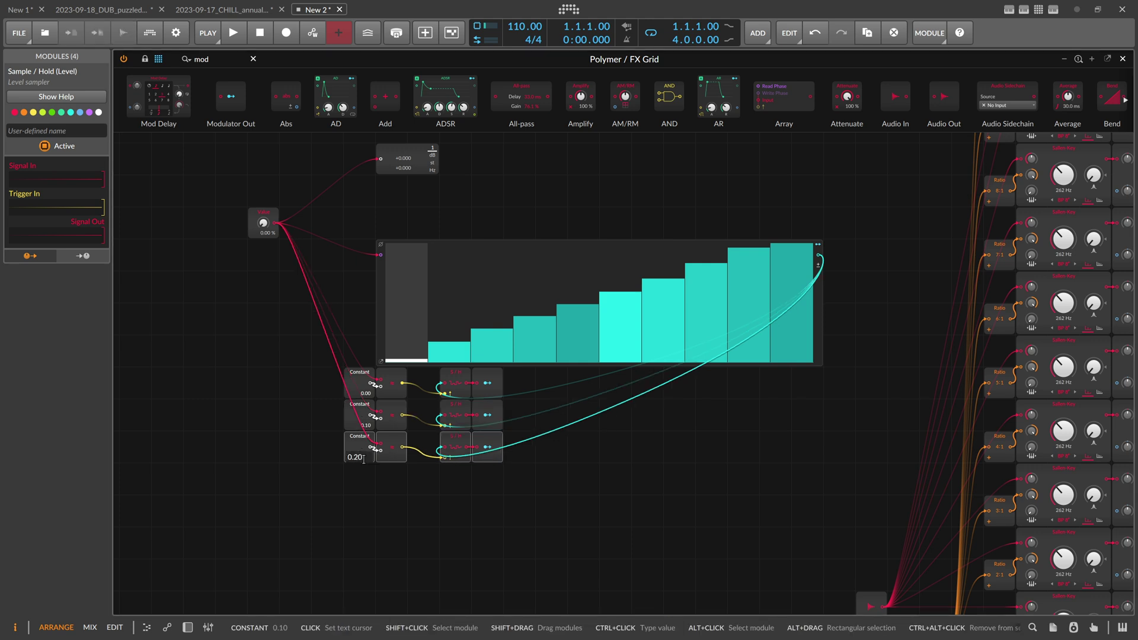
{"action": "type", "text": "0"}
{"action": "key", "text": "Return"}
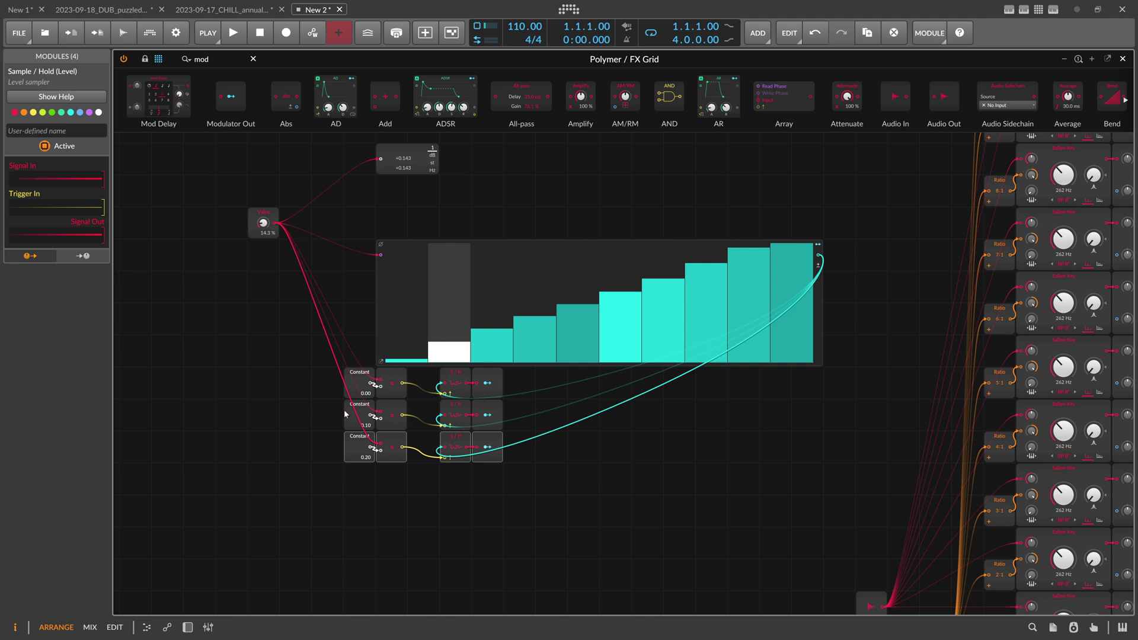
- Inspect the comparator, Sample / Hold and Modulator Out in the row with Constant 0.10
{"action": "left_click_drag", "start_coordinate": [329, 412], "coordinate": [506, 422]}
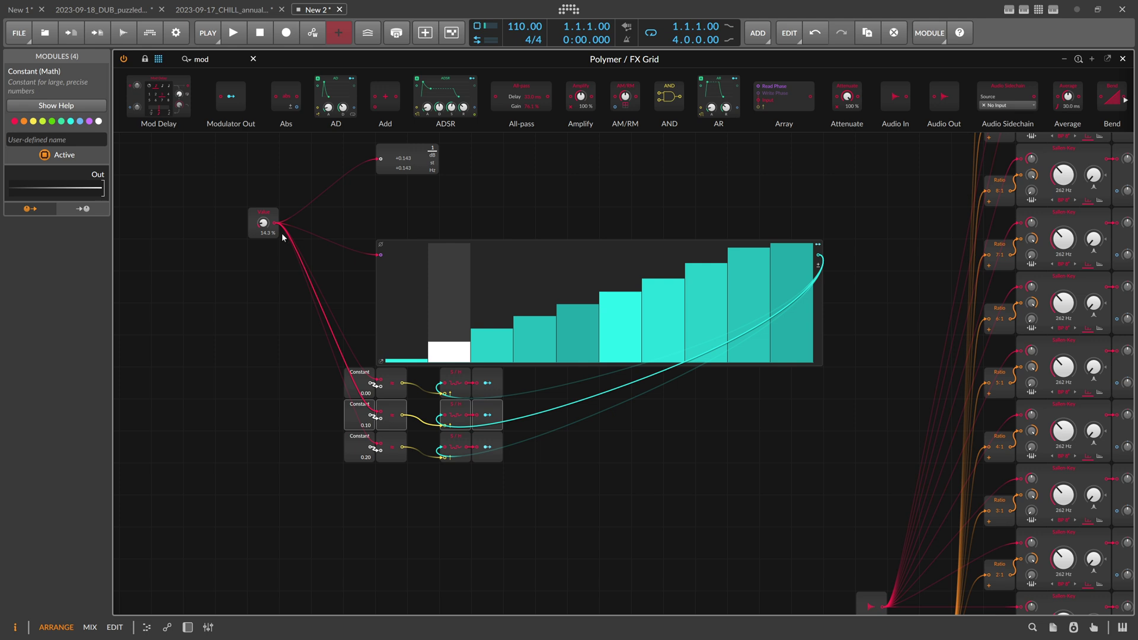
{"action": "left_click", "coordinate": [391, 417]}
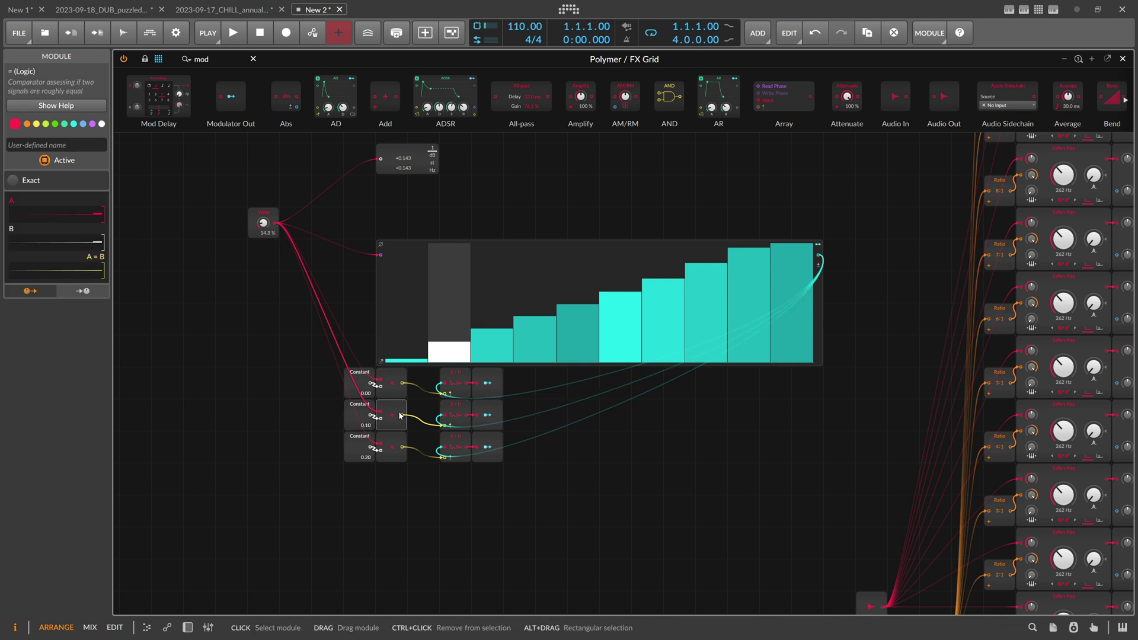
{"action": "left_click", "coordinate": [461, 413]}
{"action": "left_click", "coordinate": [487, 415]}
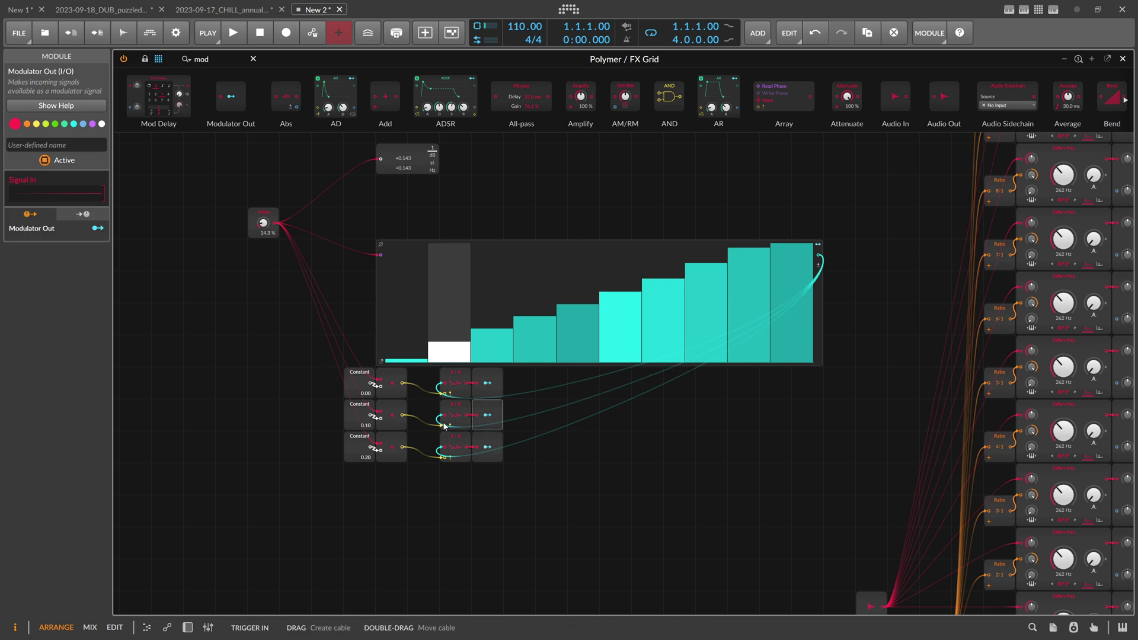
- Duplicate the 0.20 row below itself and set the new Constant to 0.30
{"action": "left_click_drag", "start_coordinate": [500, 481], "coordinate": [355, 443]}
{"action": "scroll", "coordinate": [374, 446], "scroll_direction": "down", "scroll_amount": 1}
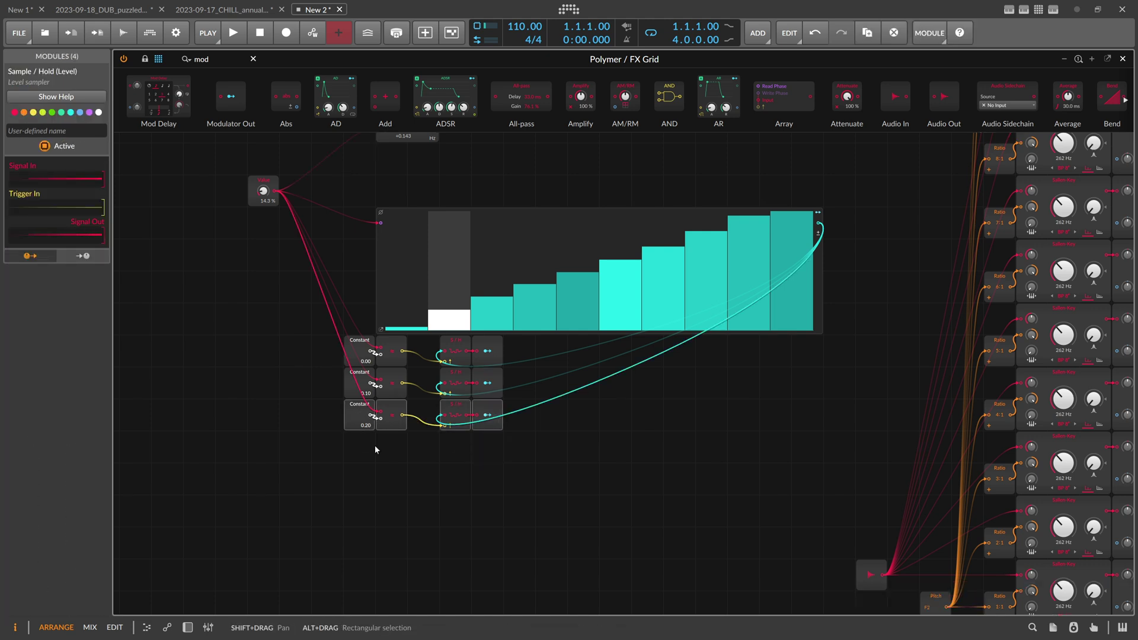
{"action": "key", "text": "ctrl+d"}
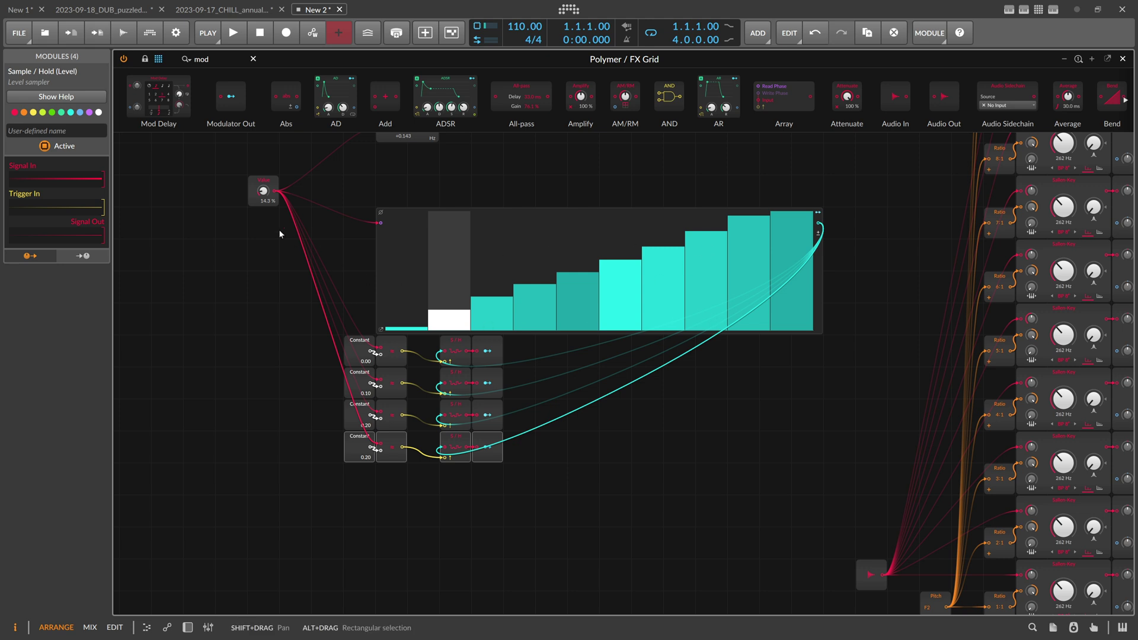
{"action": "left_click", "coordinate": [366, 458], "text": "ctrl"}
{"action": "type", "text": "0.3"}
{"action": "key", "text": "Return"}
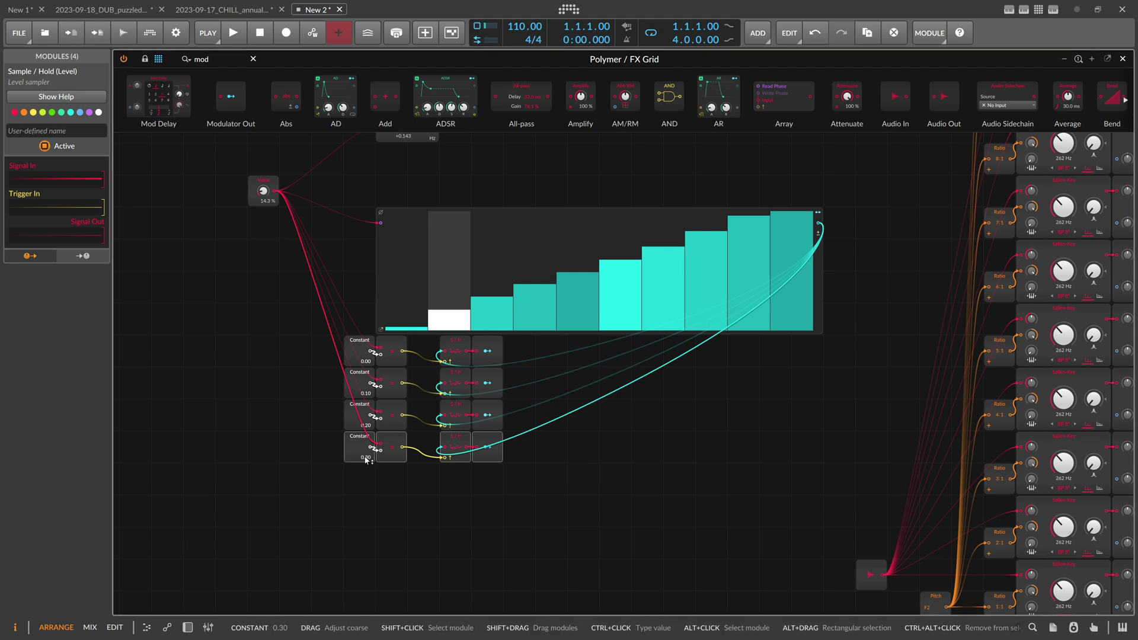
- Duplicate the 0.30 row below itself and set the new Constant to 0.40
{"action": "left_click", "coordinate": [478, 482]}
{"action": "left_click_drag", "start_coordinate": [478, 488], "coordinate": [351, 452]}
{"action": "key", "text": "ctrl+d"}
{"action": "left_click", "coordinate": [371, 488], "text": "ctrl"}
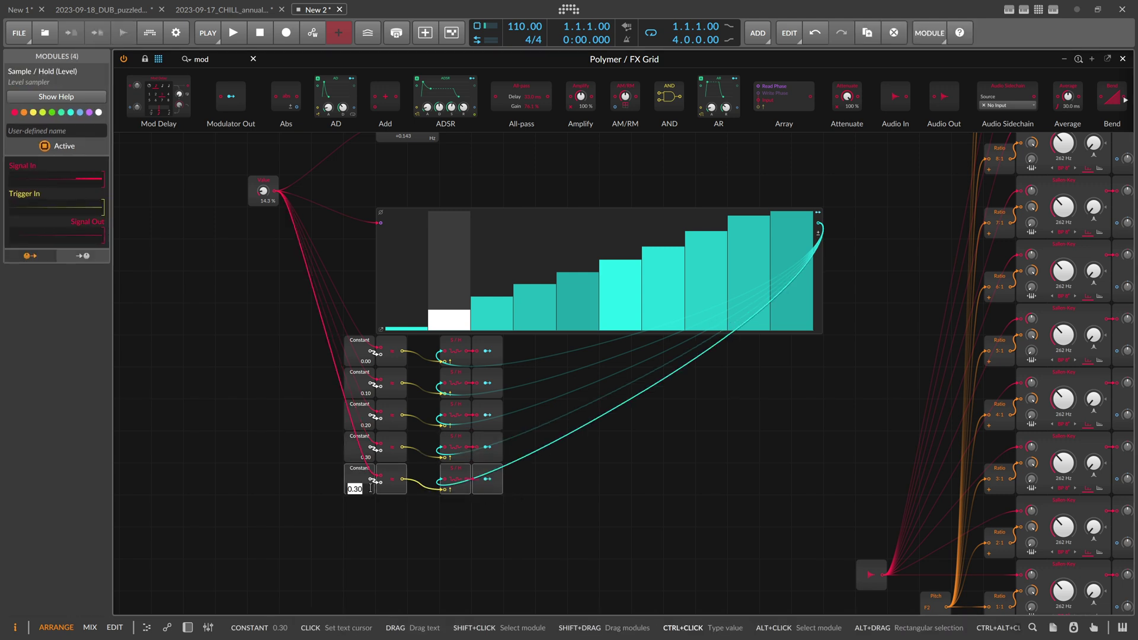
{"action": "type", "text": "0.4"}
{"action": "key", "text": "Return"}
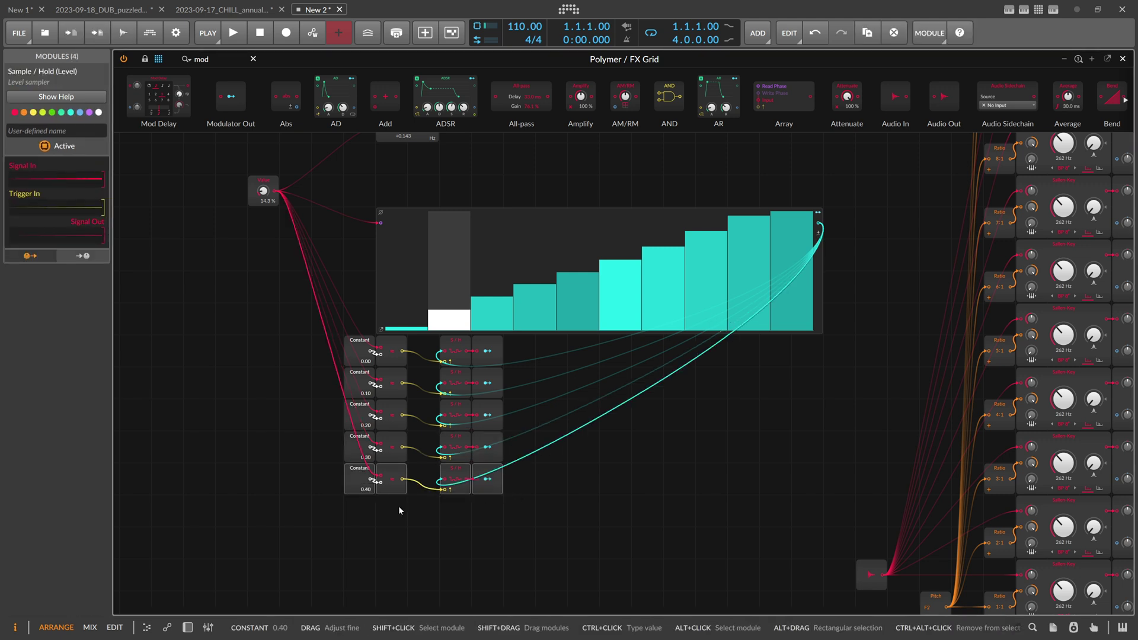
- Duplicate the 0.40 row below itself and set the new Constant to 0.50
{"action": "key", "text": "ctrl+v"}
{"action": "left_click", "coordinate": [364, 522], "text": "ctrl"}
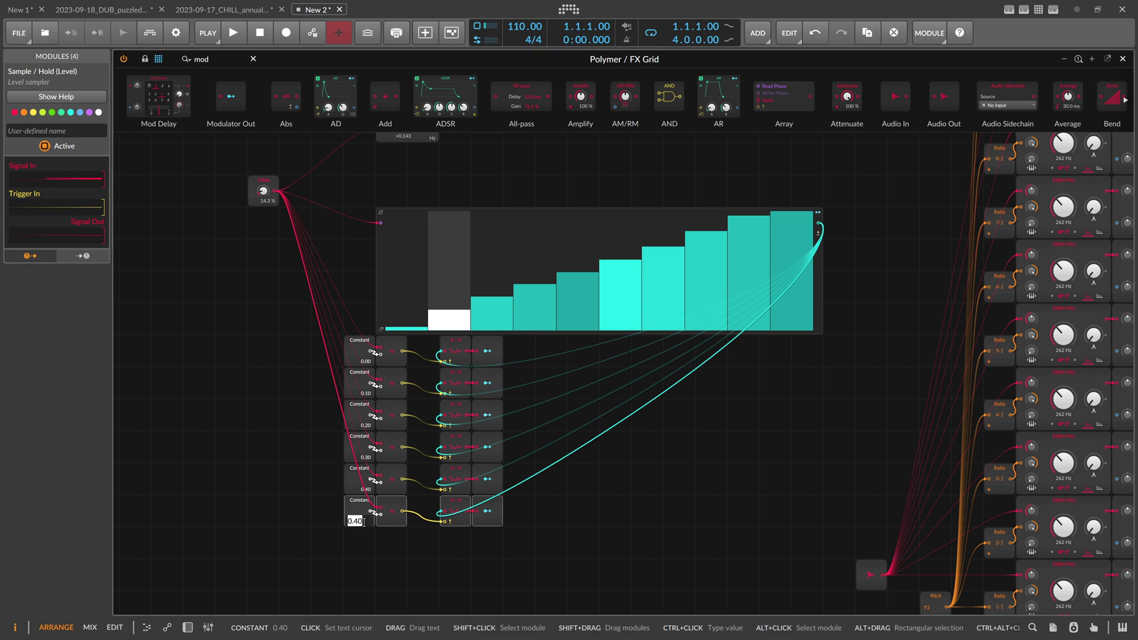
{"action": "type", "text": "0.5"}
{"action": "key", "text": "Return"}
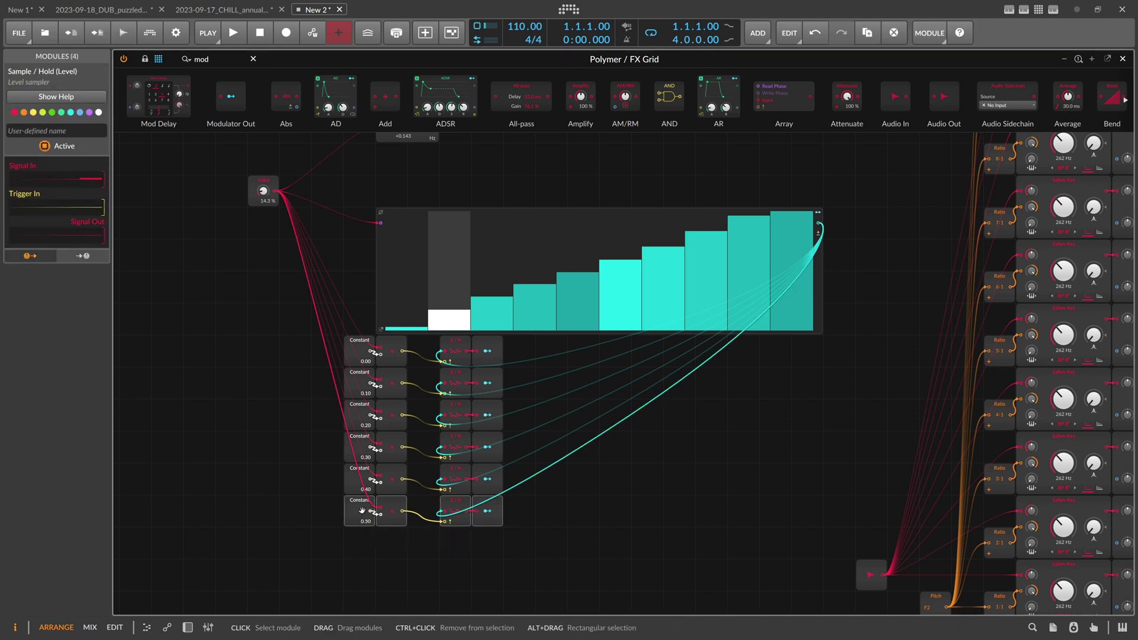
- Duplicate the 0.50 row below itself and set the new Constant to 0.60
{"action": "key", "text": "ctrl+v"}
{"action": "left_click", "coordinate": [364, 553], "text": "ctrl"}
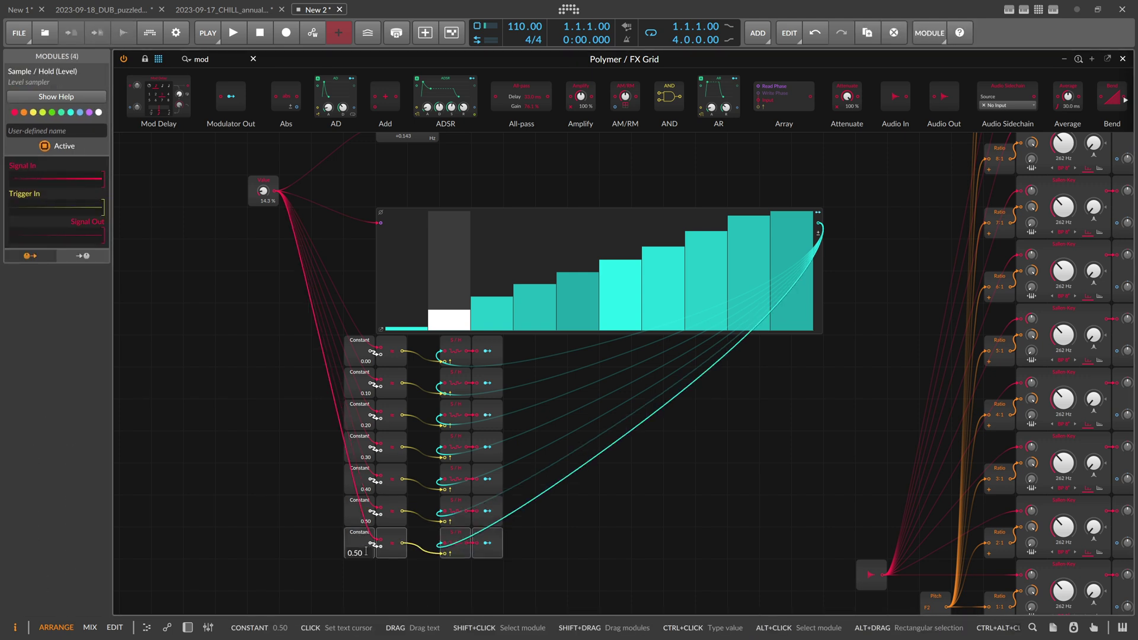
{"action": "type", "text": "0.6"}
{"action": "key", "text": "Return"}
- Duplicate the 0.60 row below itself and set the new Constant to 0.70
{"action": "scroll", "coordinate": [379, 547], "scroll_direction": "down", "scroll_amount": 3}
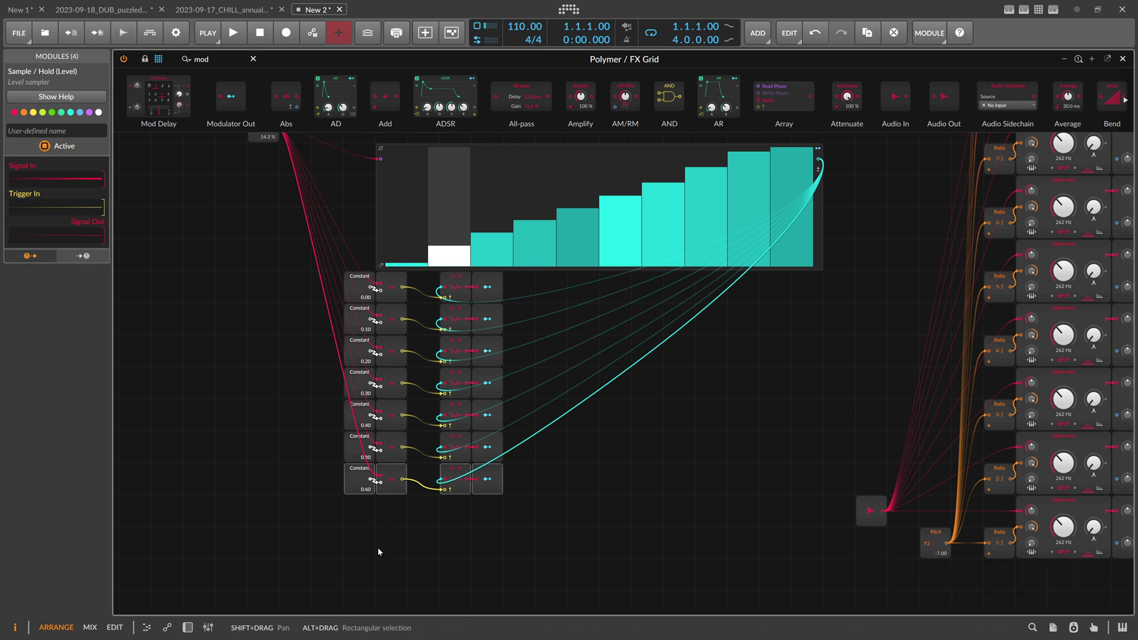
{"action": "key", "text": "ctrl+v"}
{"action": "left_click", "coordinate": [358, 489], "text": "ctrl"}
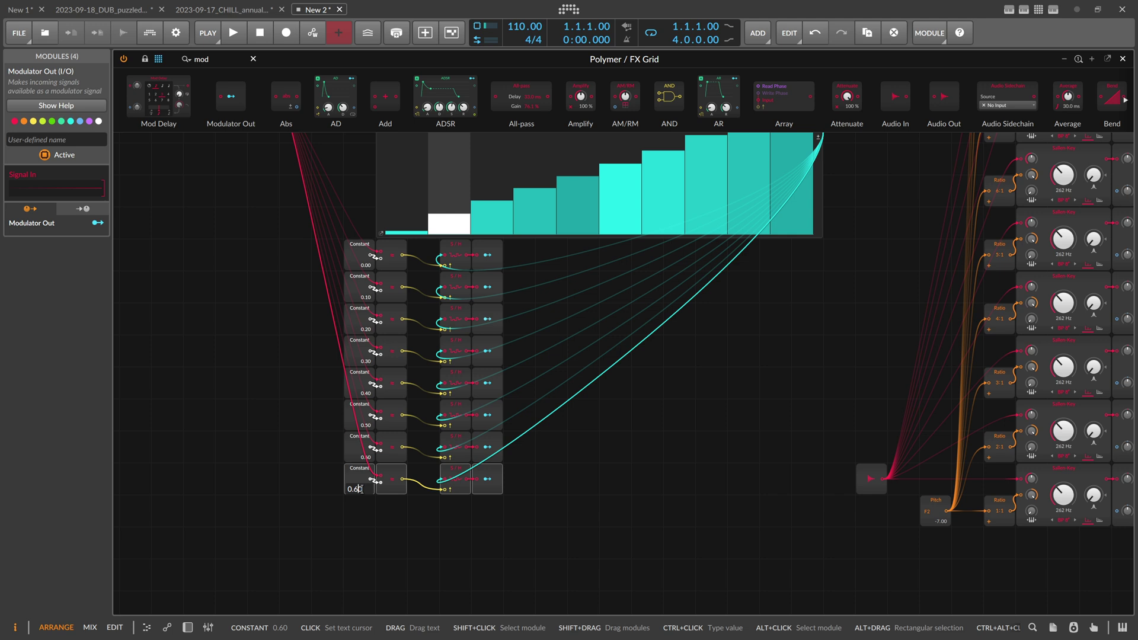
{"action": "type", "text": "0.7"}
{"action": "key", "text": "Return"}
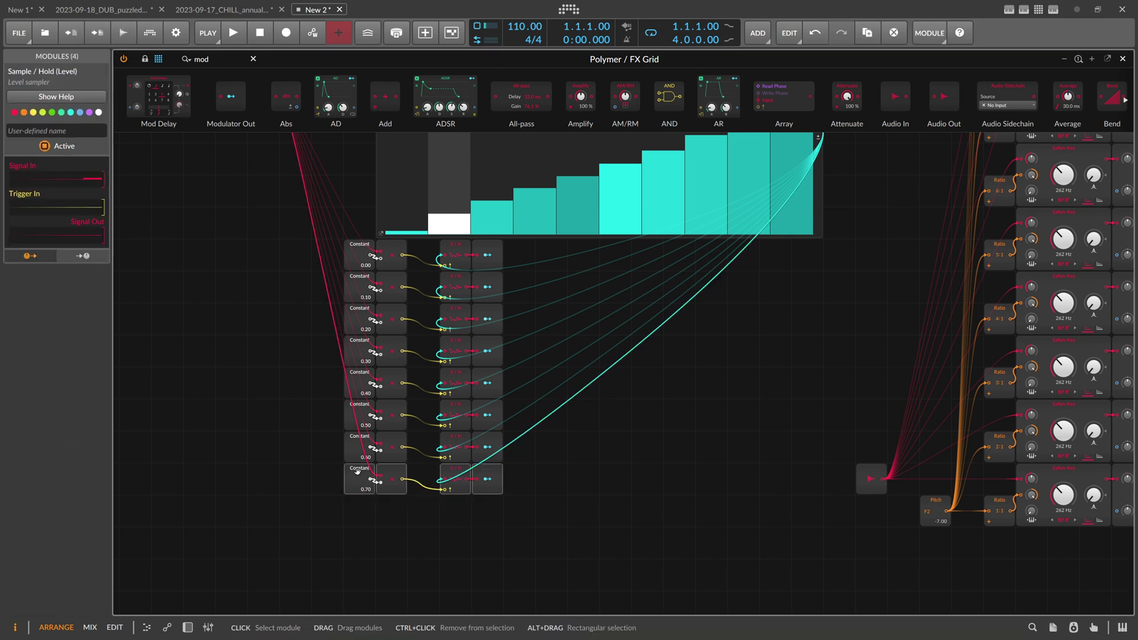
- Duplicate the 0.70 row below itself and set the new Constant to 0.80
{"action": "key", "text": "ctrl+d"}
{"action": "left_click", "coordinate": [365, 521], "text": "ctrl"}
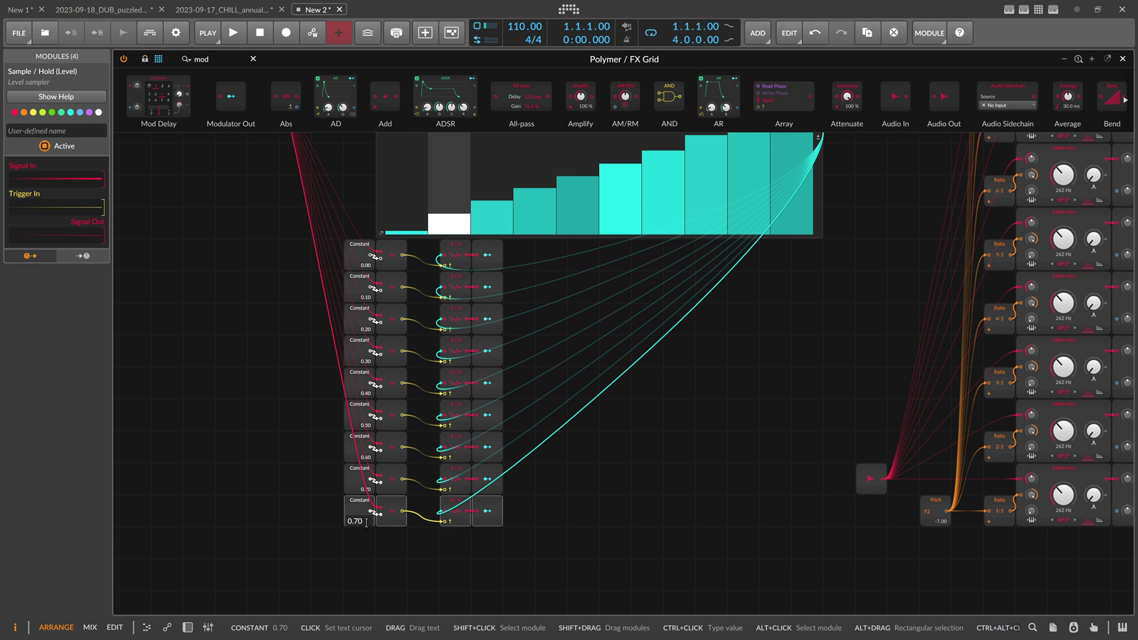
{"action": "type", "text": "0.8"}
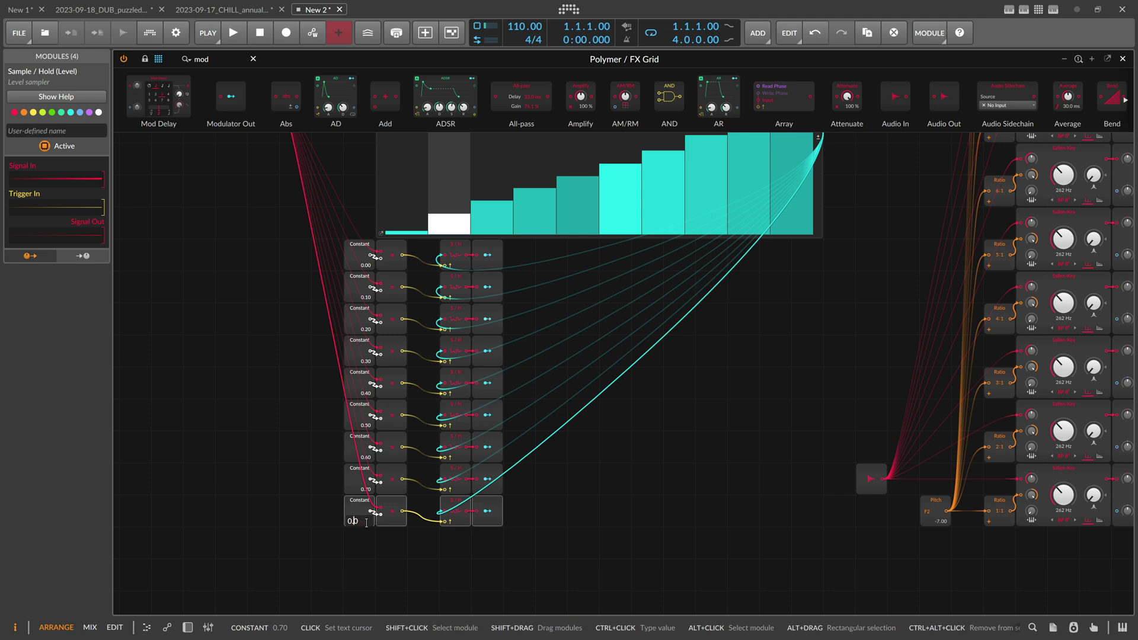
{"action": "key", "text": "Return"}
- Duplicate the 0.80 row below itself and set the new Constant to 0.90
{"action": "left_click_drag", "start_coordinate": [492, 544], "coordinate": [368, 513]}
{"action": "key", "text": "ctrl+d"}
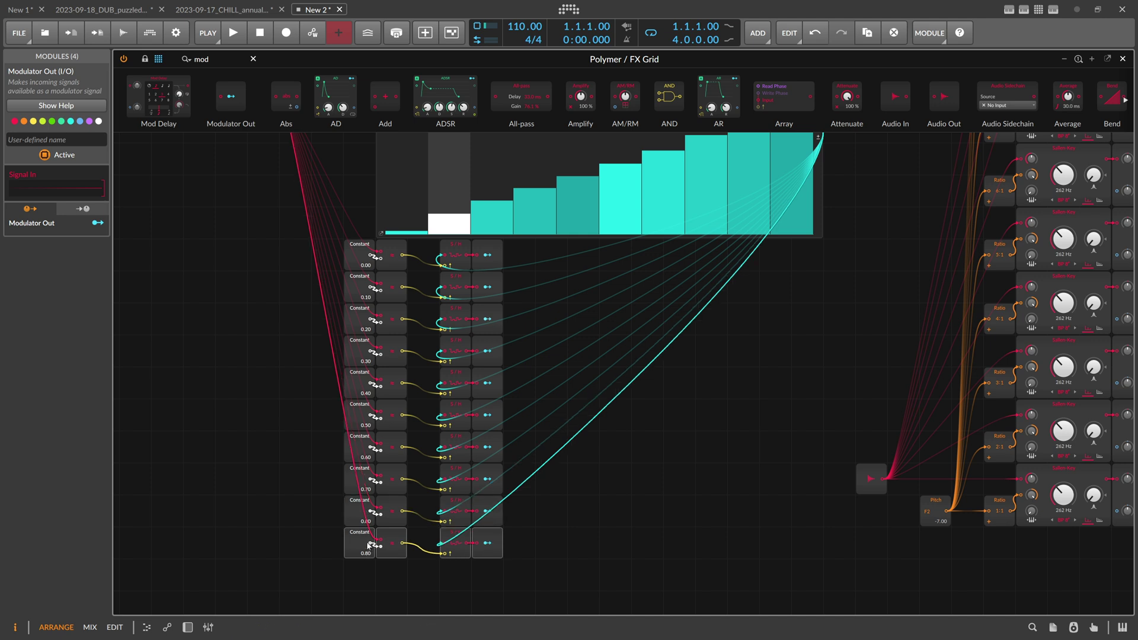
{"action": "left_click", "coordinate": [355, 553], "text": "ctrl"}
{"action": "type", "text": "0.0"}
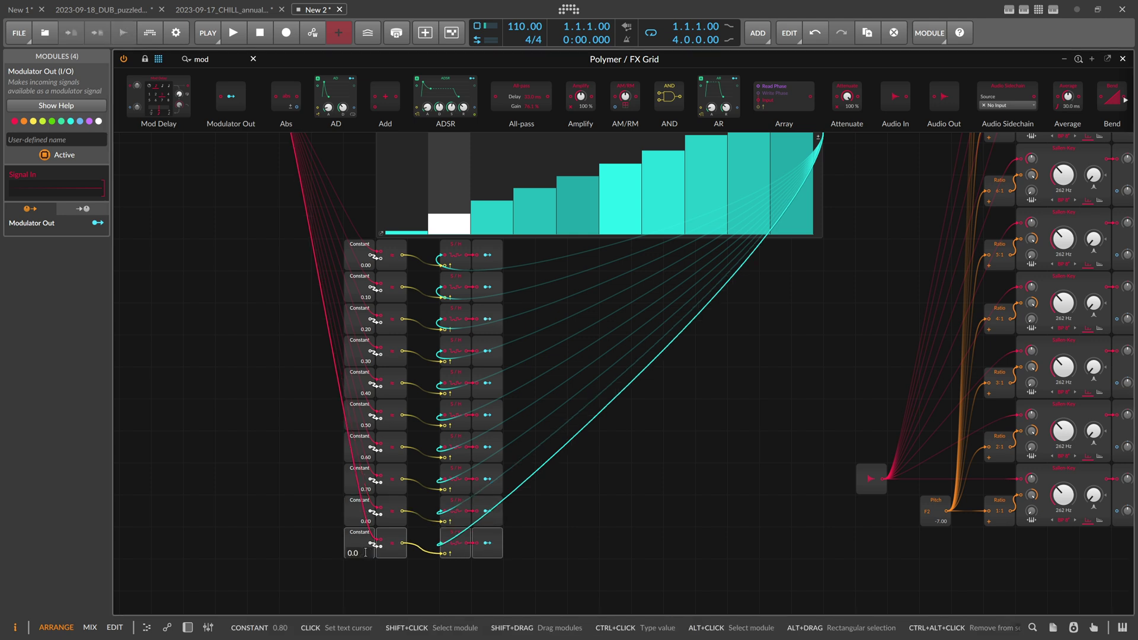
{"action": "key", "text": "Return"}
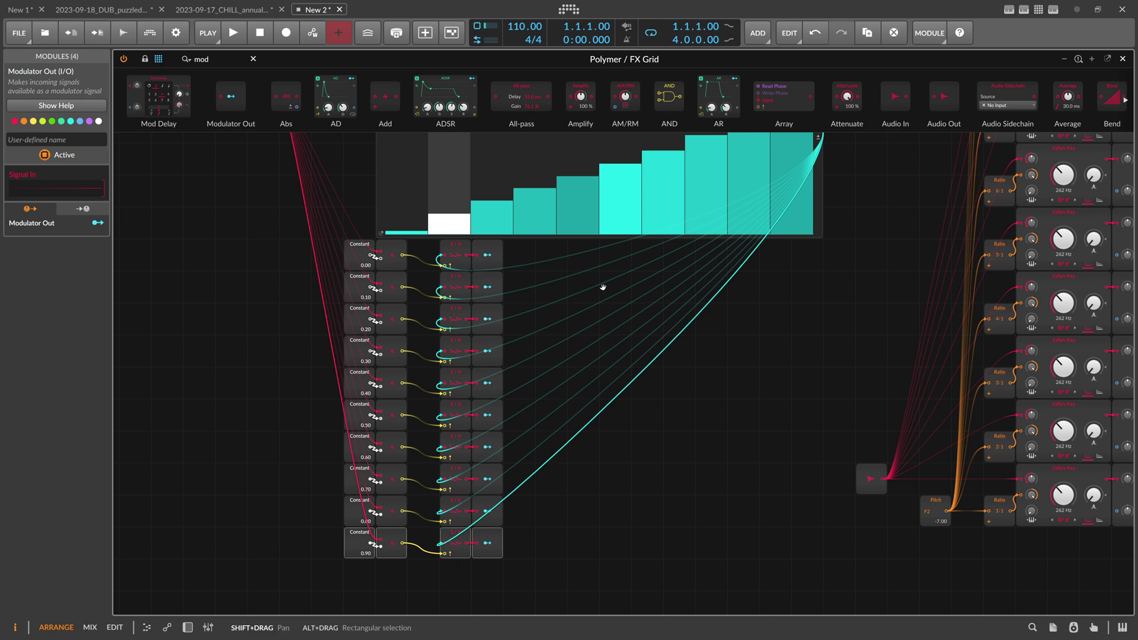
- Select the Value, Steps and all Sample / Hold row modules together and move the group up alongside the resonator voices
{"action": "left_click_drag", "start_coordinate": [602, 287], "coordinate": [388, 348]}
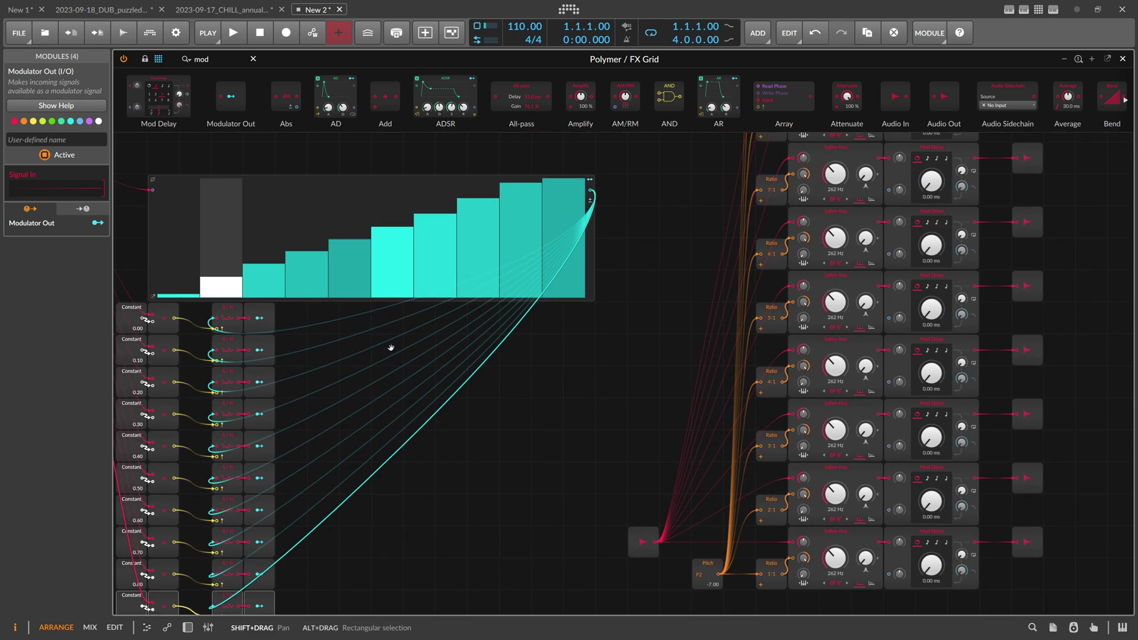
{"action": "scroll", "coordinate": [420, 344], "scroll_direction": "down", "scroll_amount": 2}
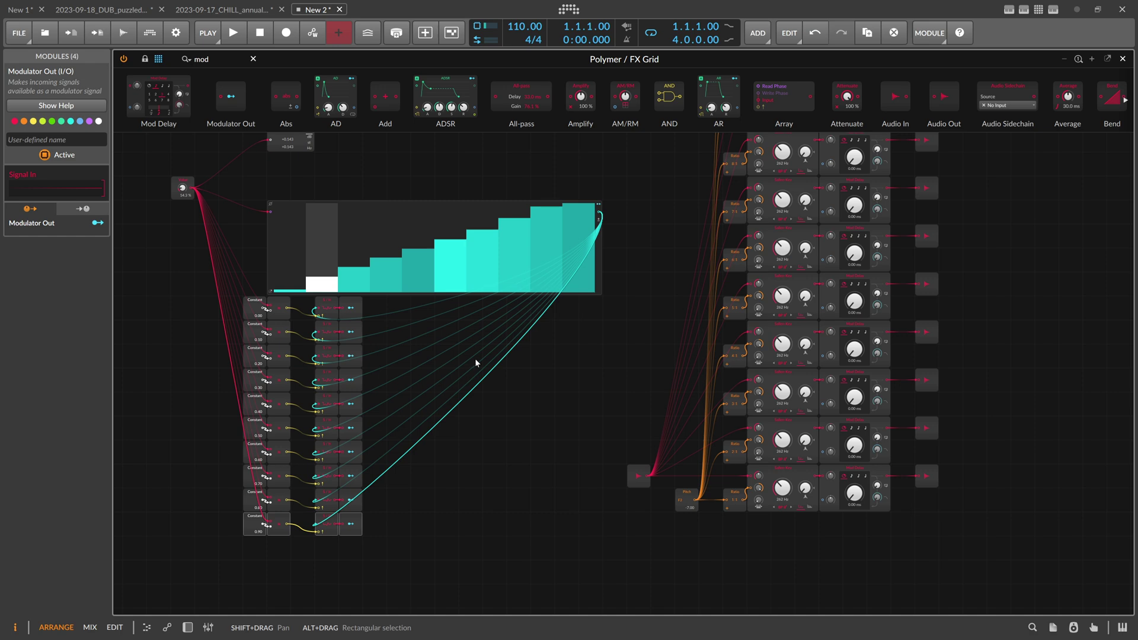
{"action": "left_click_drag", "start_coordinate": [525, 531], "coordinate": [172, 154]}
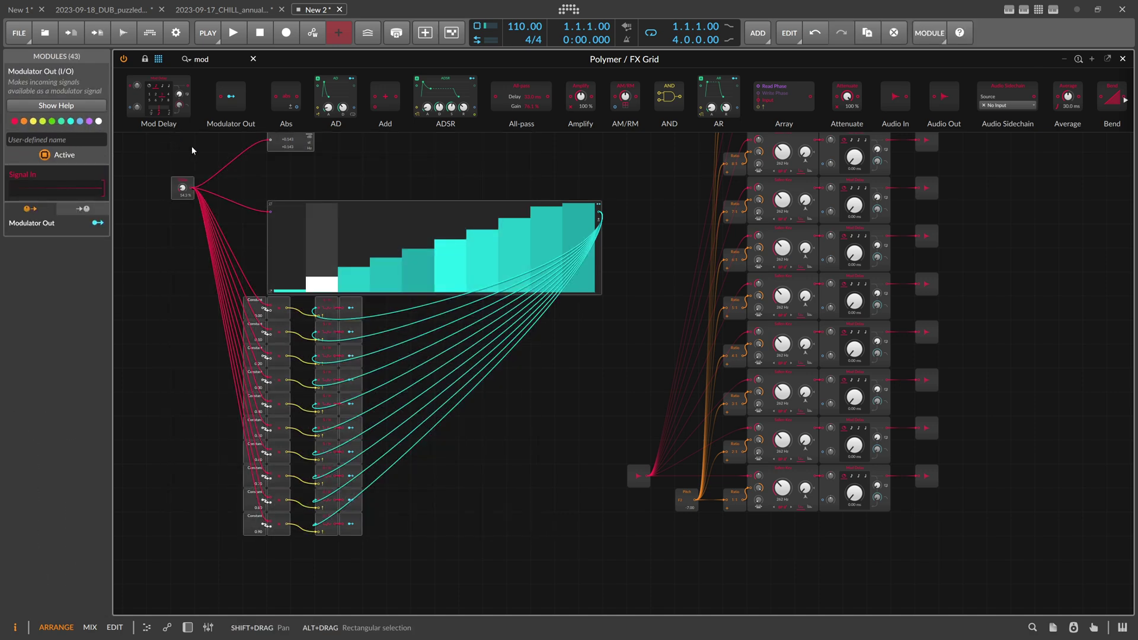
{"action": "left_click_drag", "start_coordinate": [275, 223], "coordinate": [274, 146]}
{"action": "scroll", "coordinate": [314, 233], "scroll_direction": "up", "scroll_amount": 3}
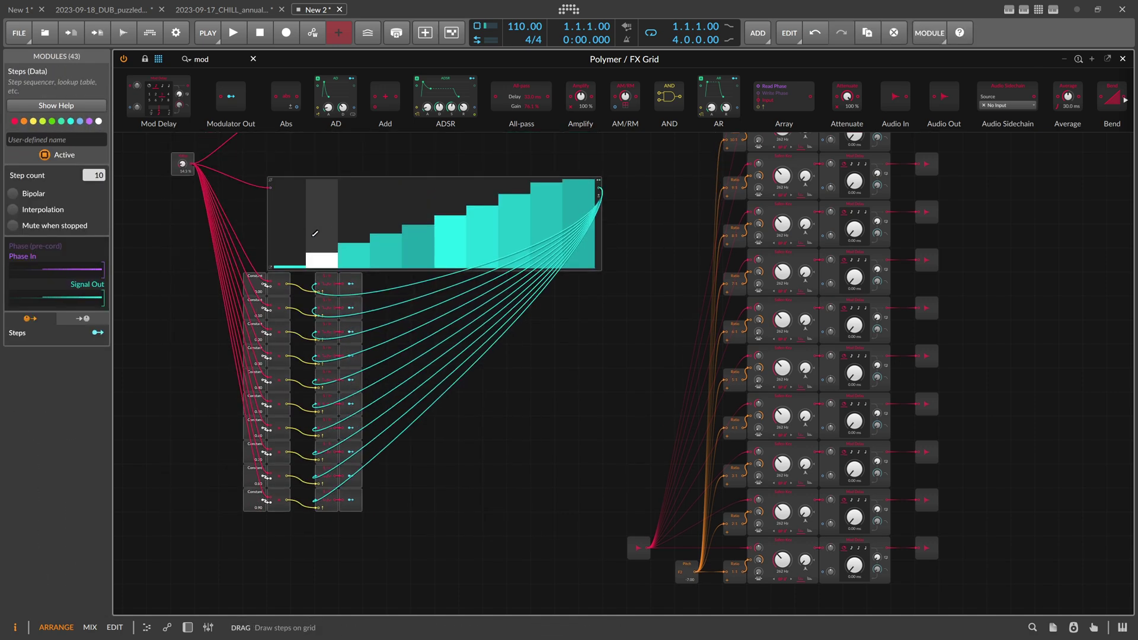
{"action": "scroll", "coordinate": [319, 248], "scroll_direction": "down", "scroll_amount": 1}
{"action": "left_click", "coordinate": [413, 489]}
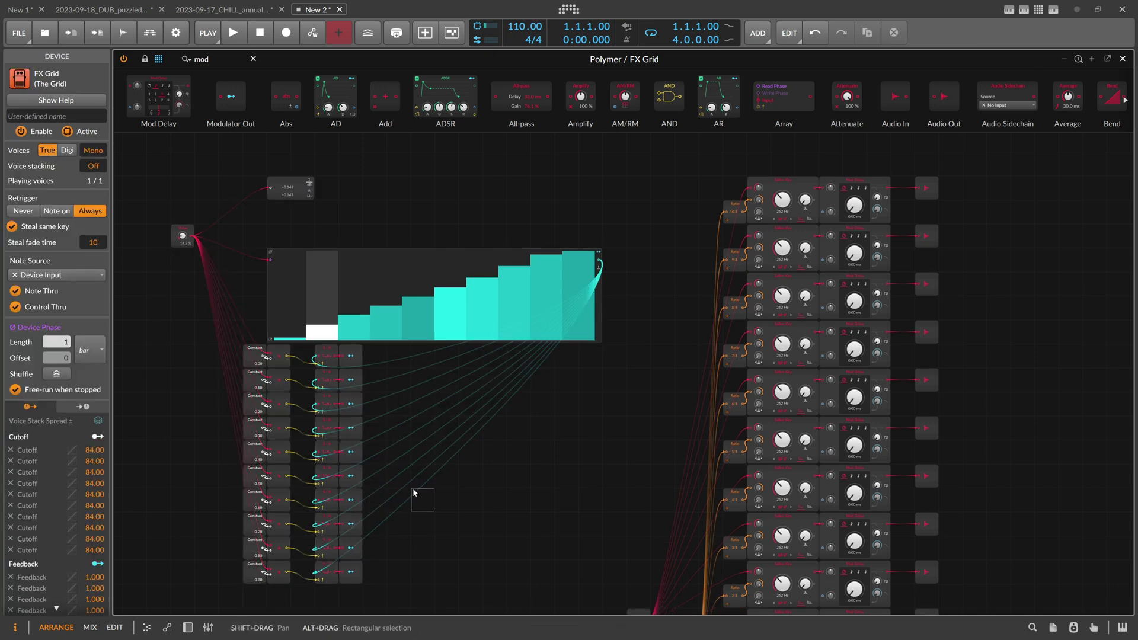
- Map the Modulator Outs of the 0.00, 0.10 and 0.20 rows to the Mod Delay times of the 1:1, 2:1 and 3:1 voices
{"action": "scroll", "coordinate": [859, 563], "scroll_direction": "down", "scroll_amount": 2}
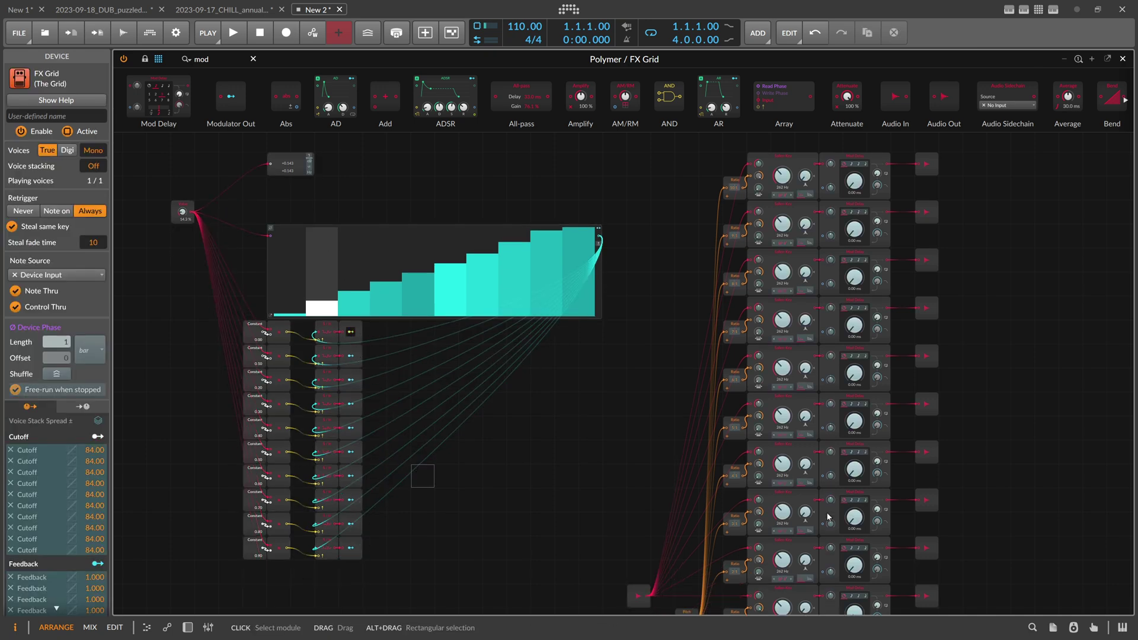
{"action": "left_click_drag", "start_coordinate": [854, 589], "coordinate": [854, 476]}
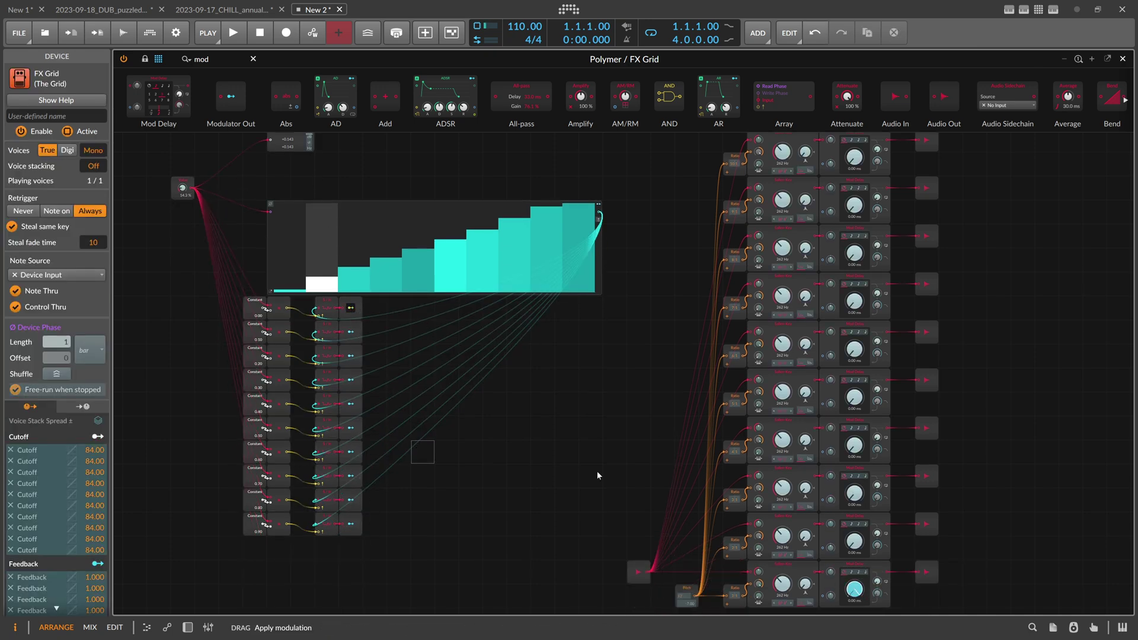
{"action": "left_click", "coordinate": [351, 333]}
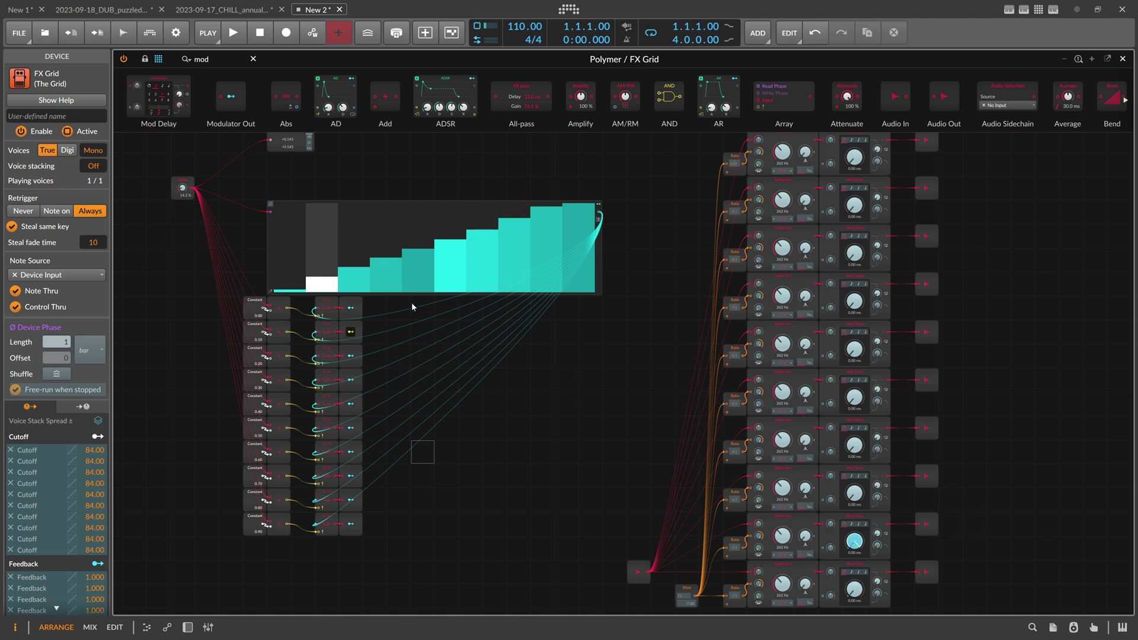
{"action": "left_click", "coordinate": [351, 356]}
{"action": "left_click", "coordinate": [851, 453]}
- Map the Modulator Outs of the 0.40, 0.50 and 0.60 rows to the Mod Delay times of the 4:1, 5:1 and 6:1 voices
{"action": "left_click", "coordinate": [351, 404]}
{"action": "left_click", "coordinate": [859, 448]}
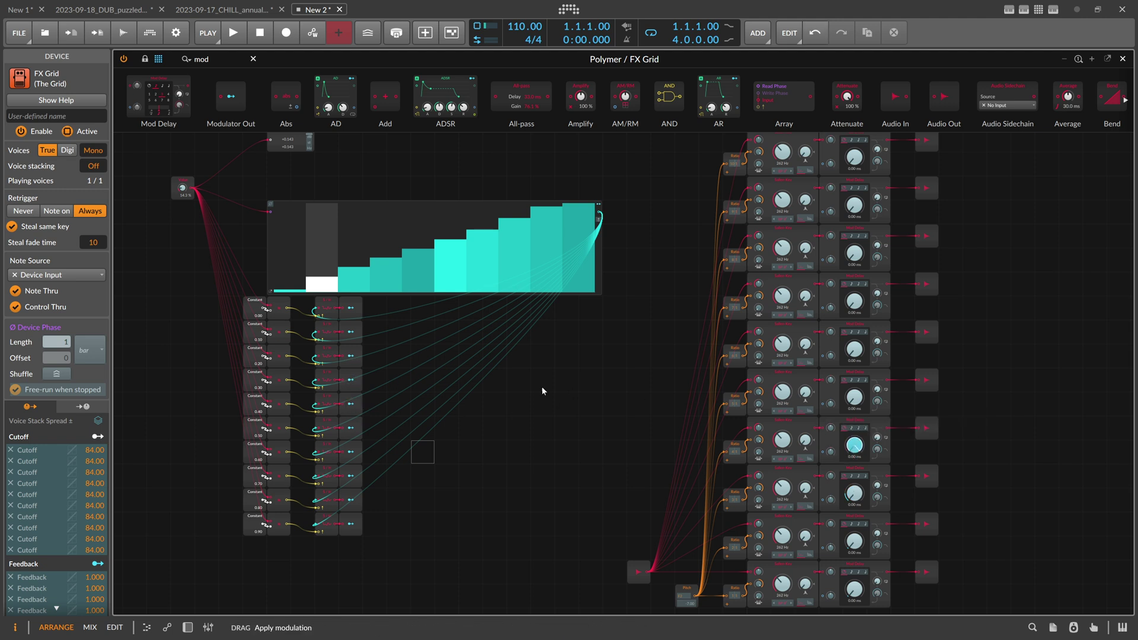
{"action": "left_click", "coordinate": [853, 396]}
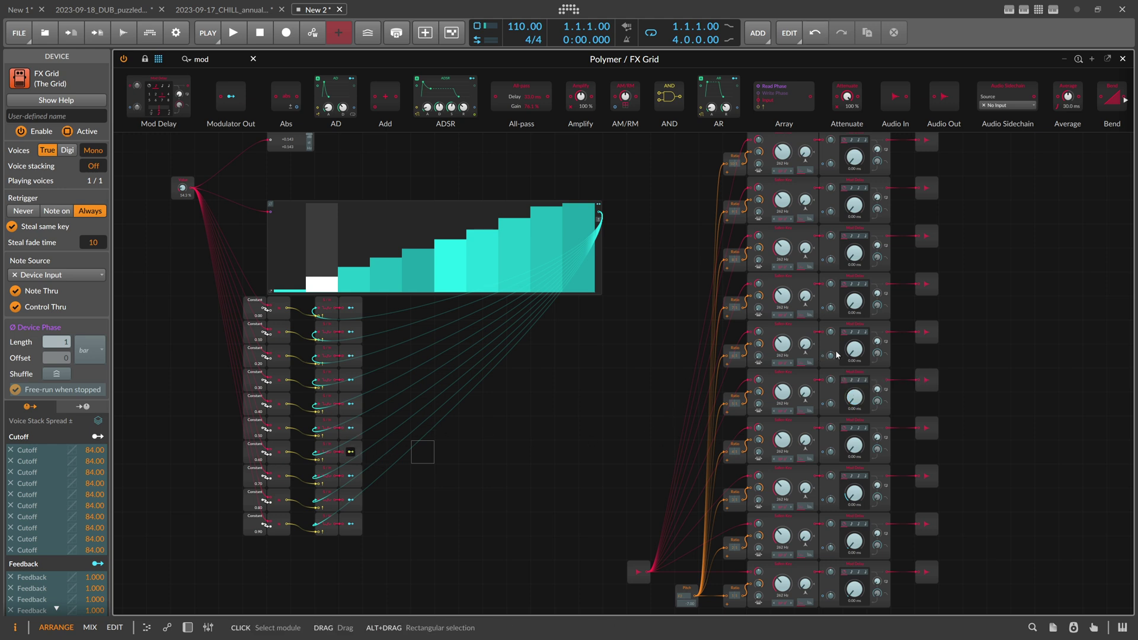
{"action": "left_click", "coordinate": [854, 349]}
- Map the Modulator Outs of the 0.70, 0.80 and 0.90 rows to the Mod Delay times of the 7:1, 8:1 and 9:1 voices
{"action": "left_click", "coordinate": [349, 475]}
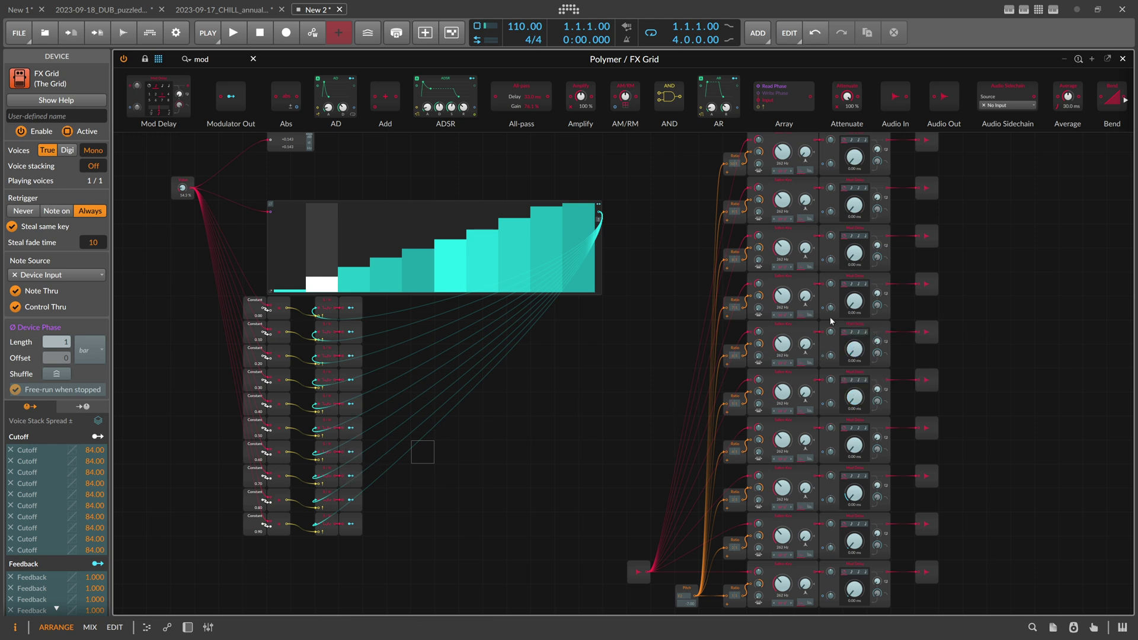
{"action": "left_click", "coordinate": [854, 301]}
{"action": "left_click", "coordinate": [372, 483]}
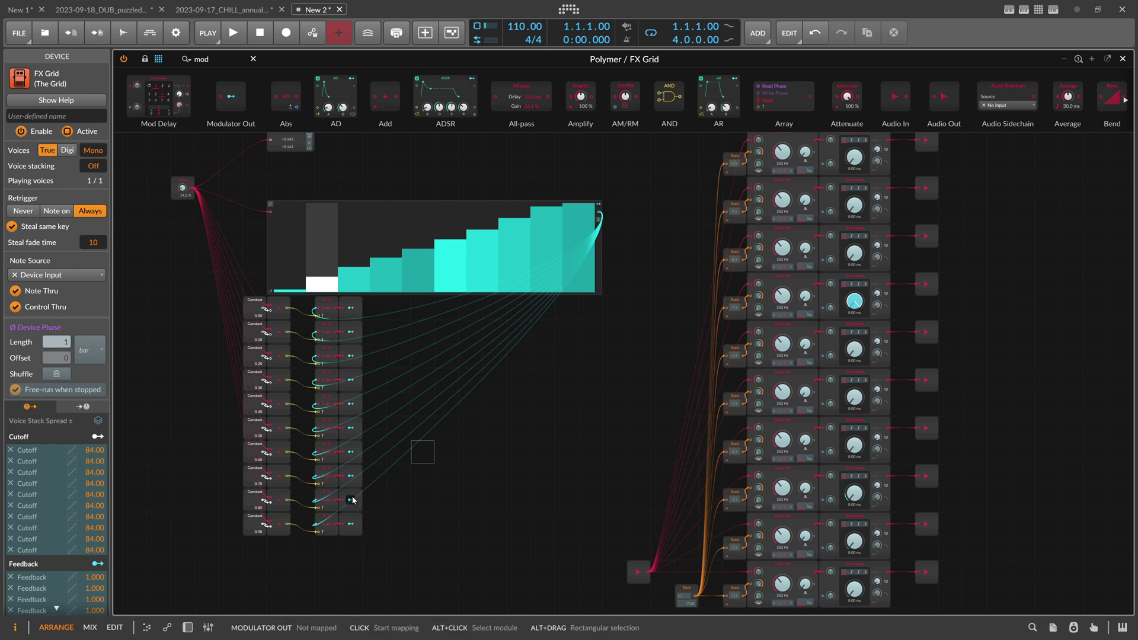
{"action": "left_click", "coordinate": [350, 499]}
{"action": "left_click", "coordinate": [854, 253]}
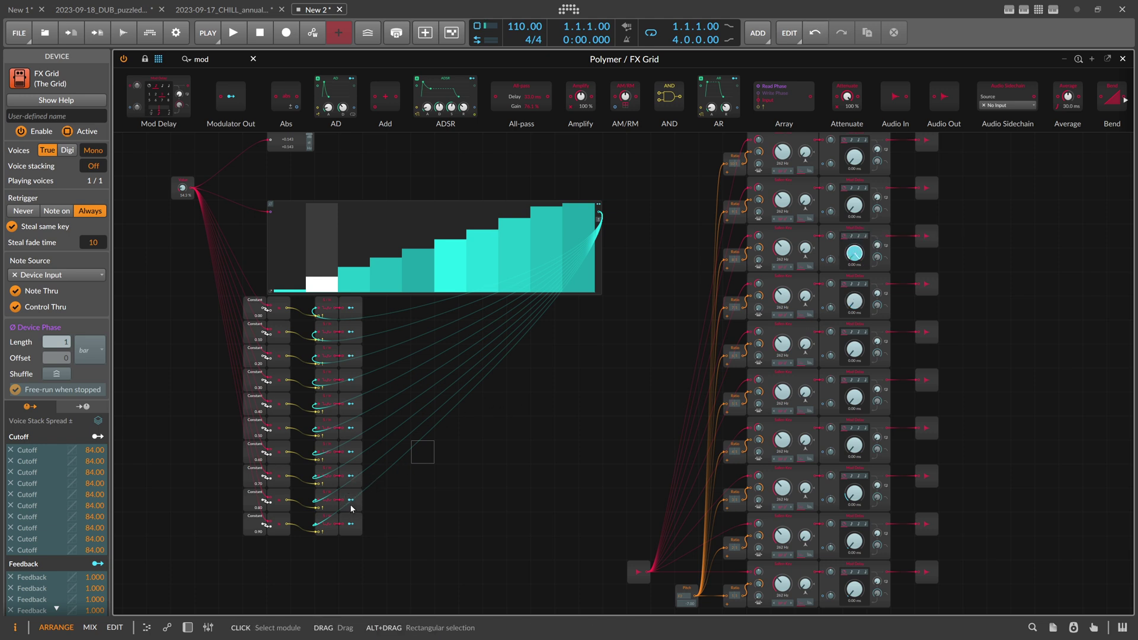
{"action": "left_click", "coordinate": [351, 524]}
- Duplicate the 0.90 row below itself and map the new Modulator Out to the topmost voice's Mod Delay time with an amount of 1.260
{"action": "scroll", "coordinate": [803, 293], "scroll_direction": "up", "scroll_amount": 1}
{"action": "left_click_drag", "start_coordinate": [383, 557], "coordinate": [255, 544]}
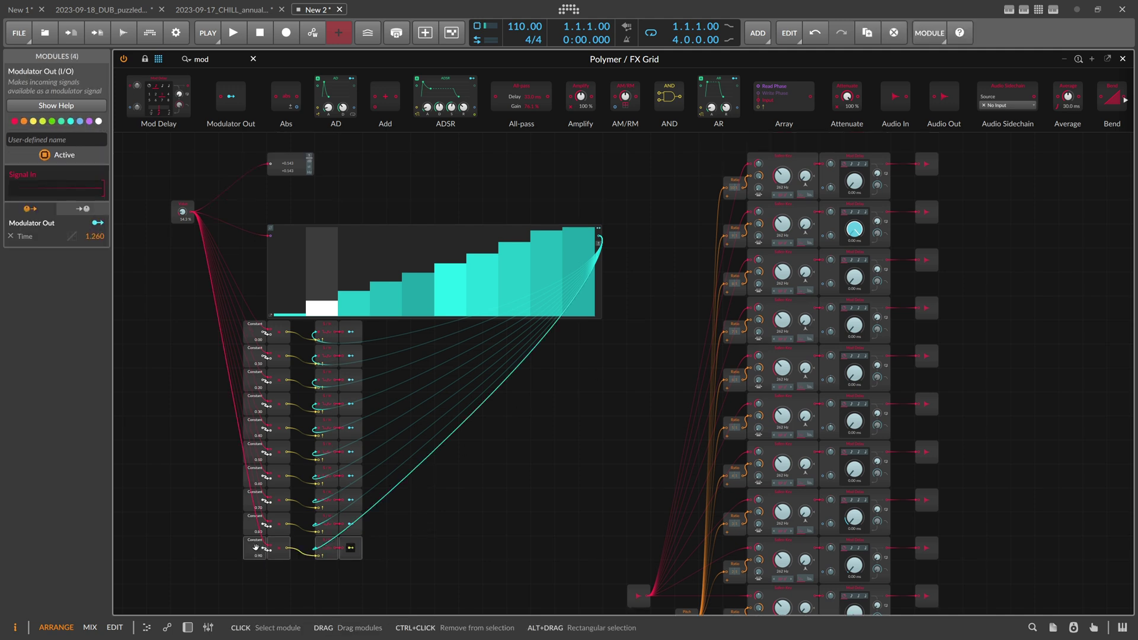
{"action": "key", "text": "ctrl+d"}
{"action": "left_click", "coordinate": [350, 573]}
{"action": "left_click_drag", "start_coordinate": [854, 182], "coordinate": [854, 171]}
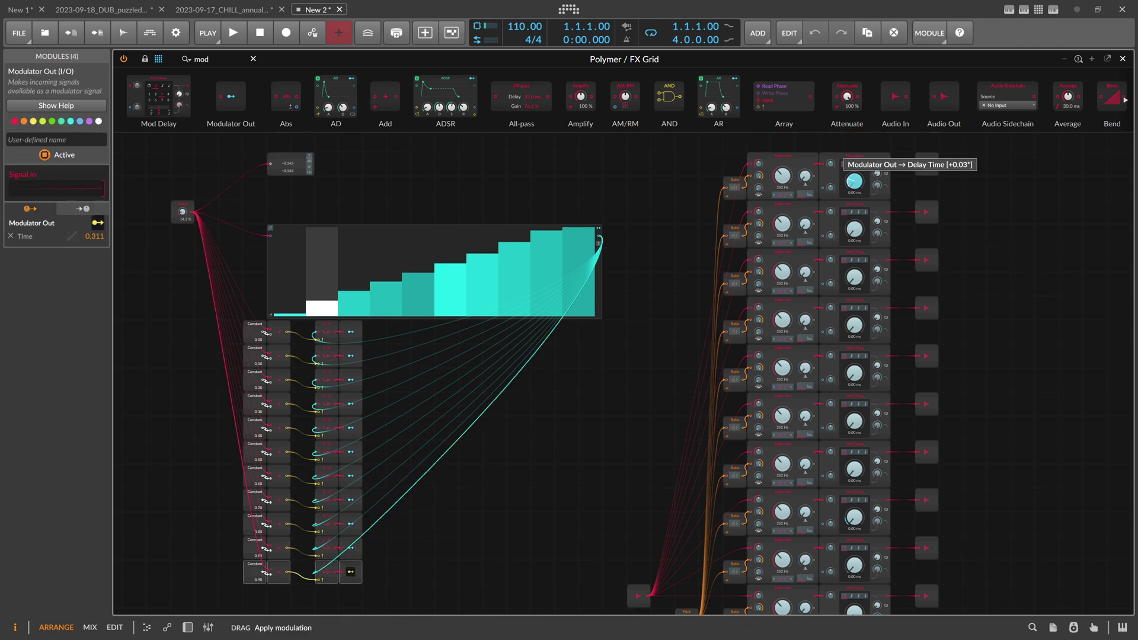
- Set the Constant in the lowest row to 0.99
{"action": "double_click", "coordinate": [254, 579]}
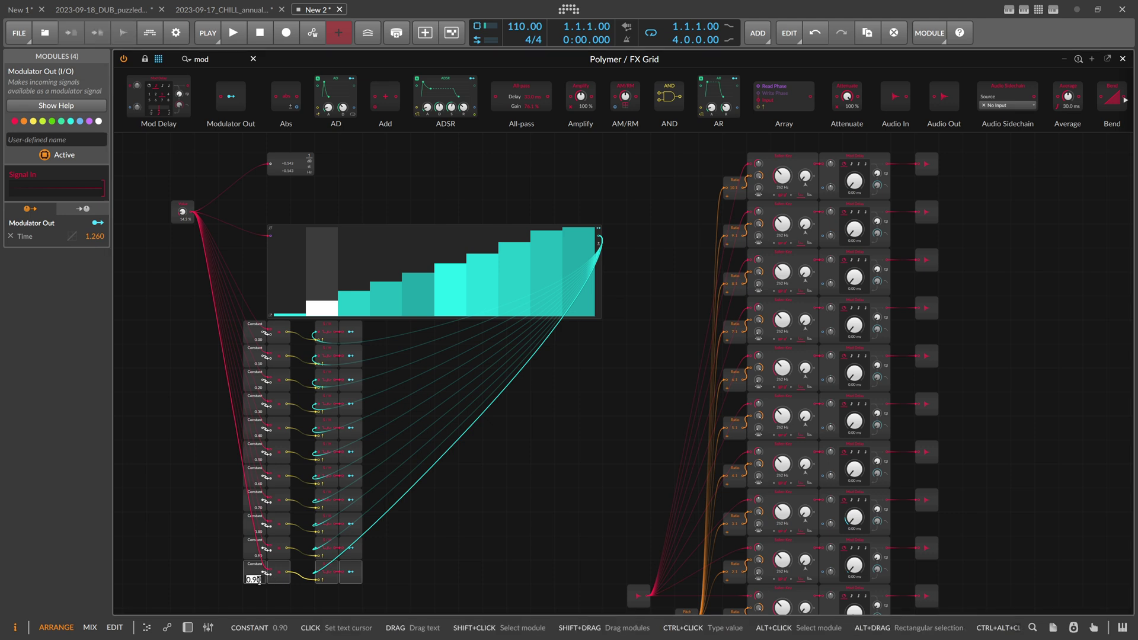
{"action": "type", "text": "0"}
{"action": "key", "text": "Return"}
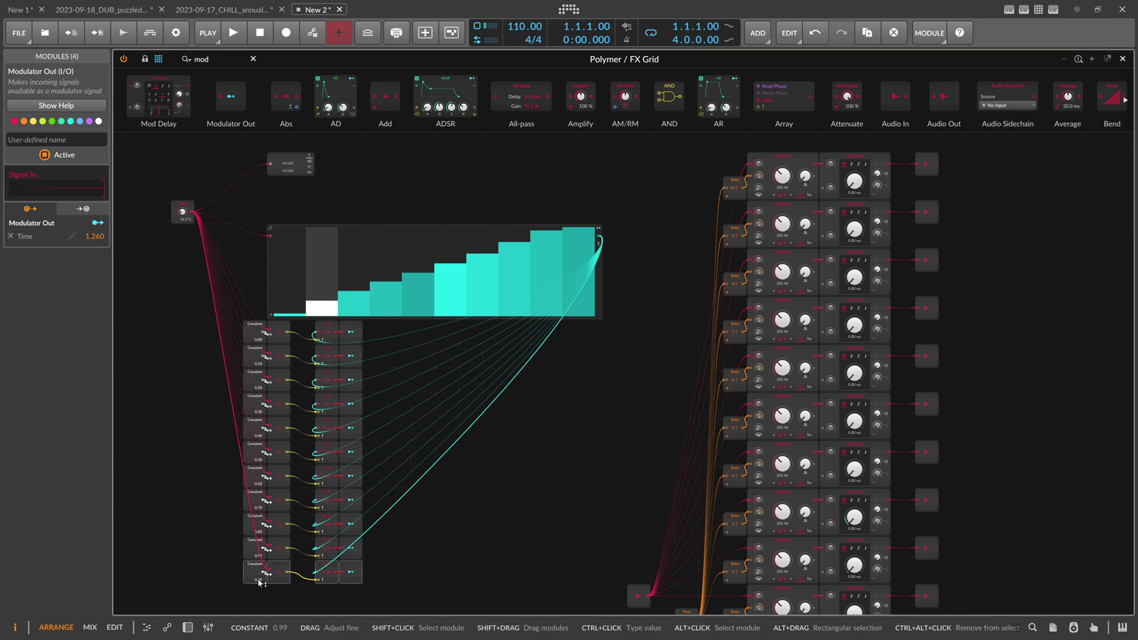
- Sweep the Value knob through the steps and examine the modulation of the Mod Delay times in all voices
{"action": "mouse_move", "coordinate": [183, 212]}
{"action": "left_mouse_down"}
{"action": "mouse_move", "coordinate": [183, 101]}
{"action": "mouse_move", "coordinate": [183, 216]}
{"action": "mouse_move", "coordinate": [183, 162]}
{"action": "mouse_move", "coordinate": [182, 212]}
{"action": "mouse_move", "coordinate": [183, 197]}
{"action": "left_mouse_up"}
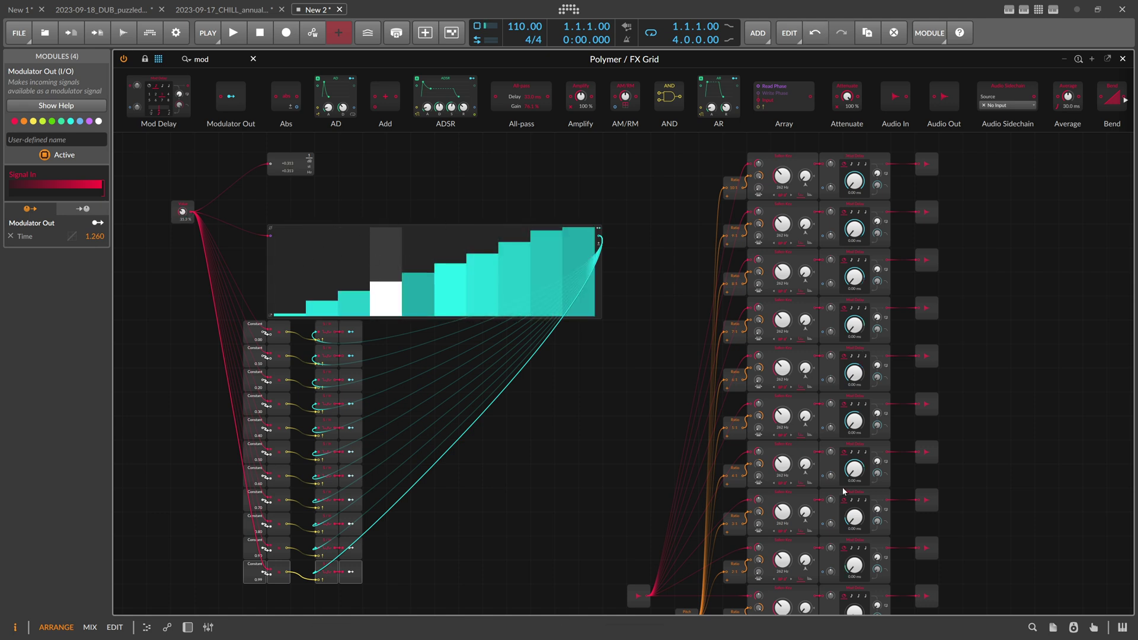
{"action": "scroll", "coordinate": [852, 528], "scroll_direction": "down", "scroll_amount": 2}
{"action": "scroll", "coordinate": [692, 448], "scroll_direction": "up", "scroll_amount": 1}
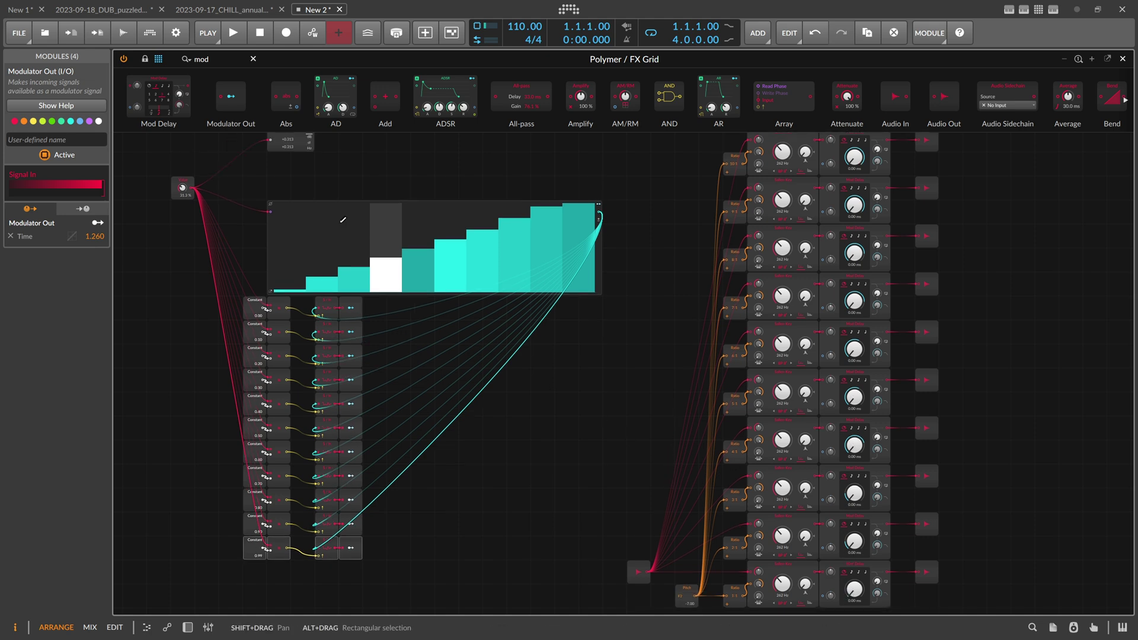
- Redraw the ten steps as a descending ramp and sweep the Value knob up to 100 %
{"action": "mouse_move", "coordinate": [290, 205]}
{"action": "left_mouse_down"}
{"action": "mouse_move", "coordinate": [492, 273]}
{"action": "mouse_move", "coordinate": [461, 247]}
{"action": "left_mouse_up"}
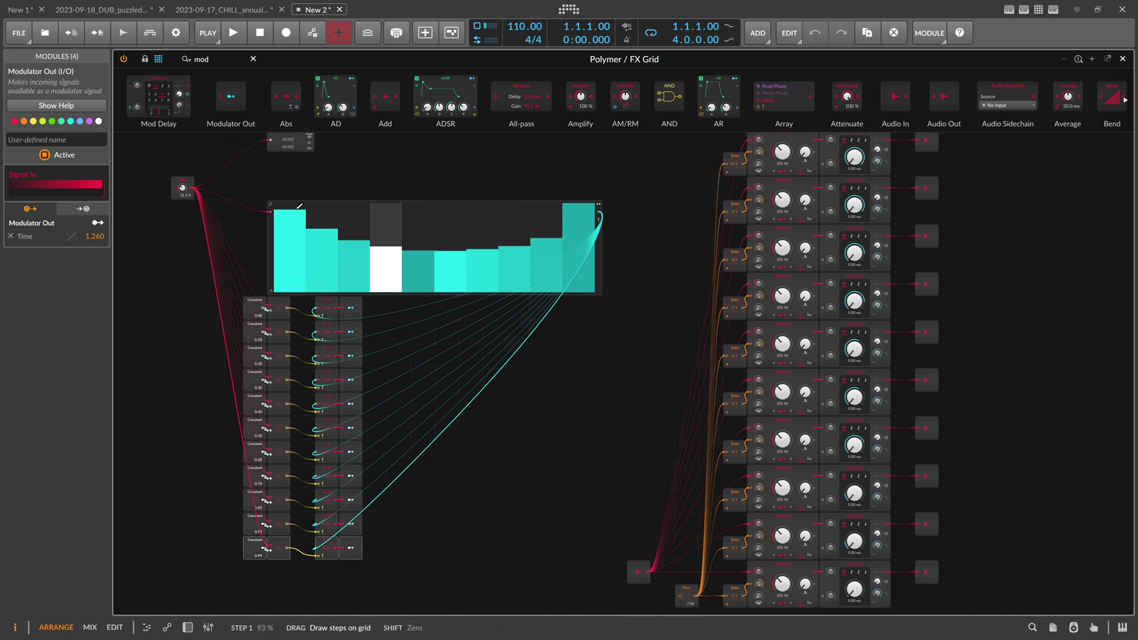
{"action": "left_click_drag", "start_coordinate": [299, 206], "coordinate": [594, 287]}
{"action": "mouse_move", "coordinate": [183, 188]}
{"action": "left_mouse_down"}
{"action": "mouse_move", "coordinate": [183, 204]}
{"action": "mouse_move", "coordinate": [182, 148]}
{"action": "left_mouse_up"}
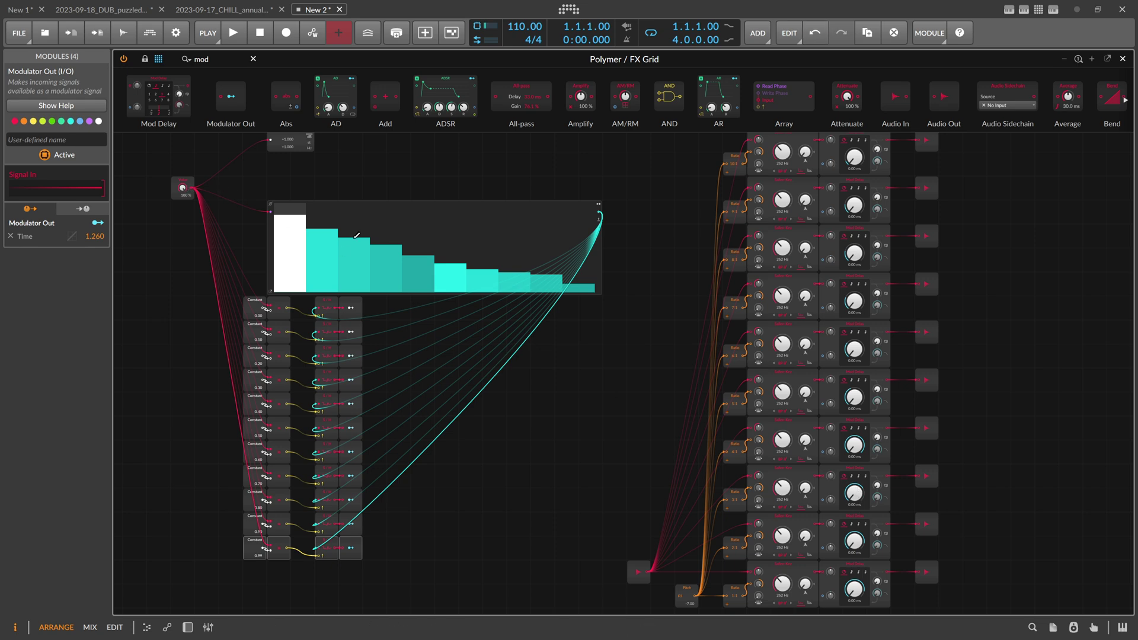
- Move the Steps module sideways to line up with the Constant column, and select the Value module
{"action": "left_click_drag", "start_coordinate": [270, 237], "coordinate": [253, 237]}
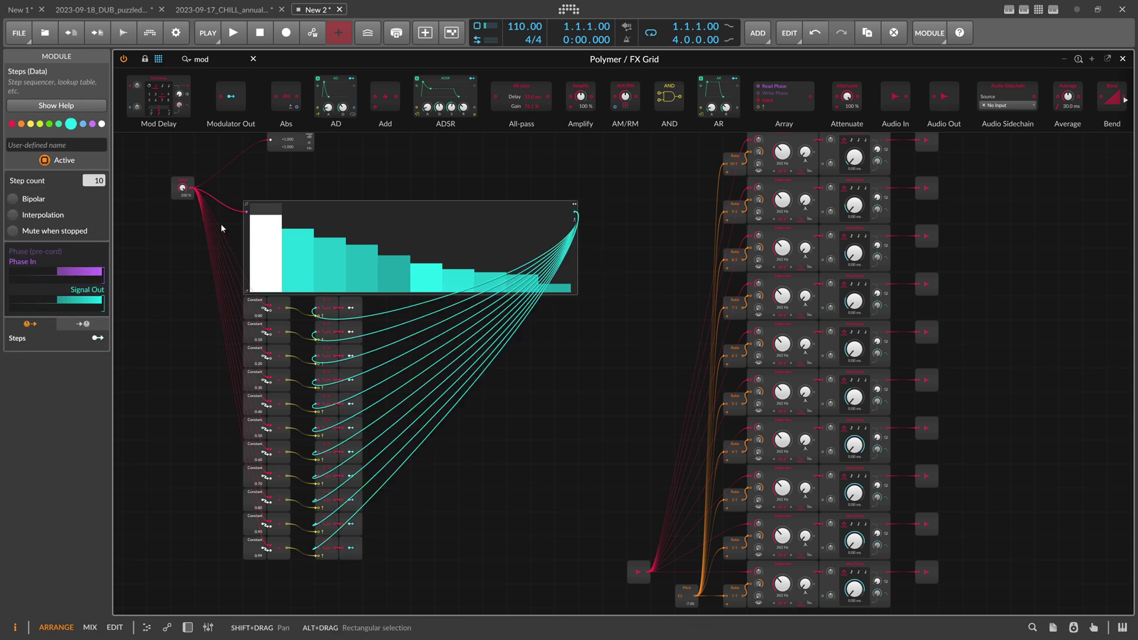
{"action": "scroll", "coordinate": [188, 210], "scroll_direction": "up", "scroll_amount": 1}
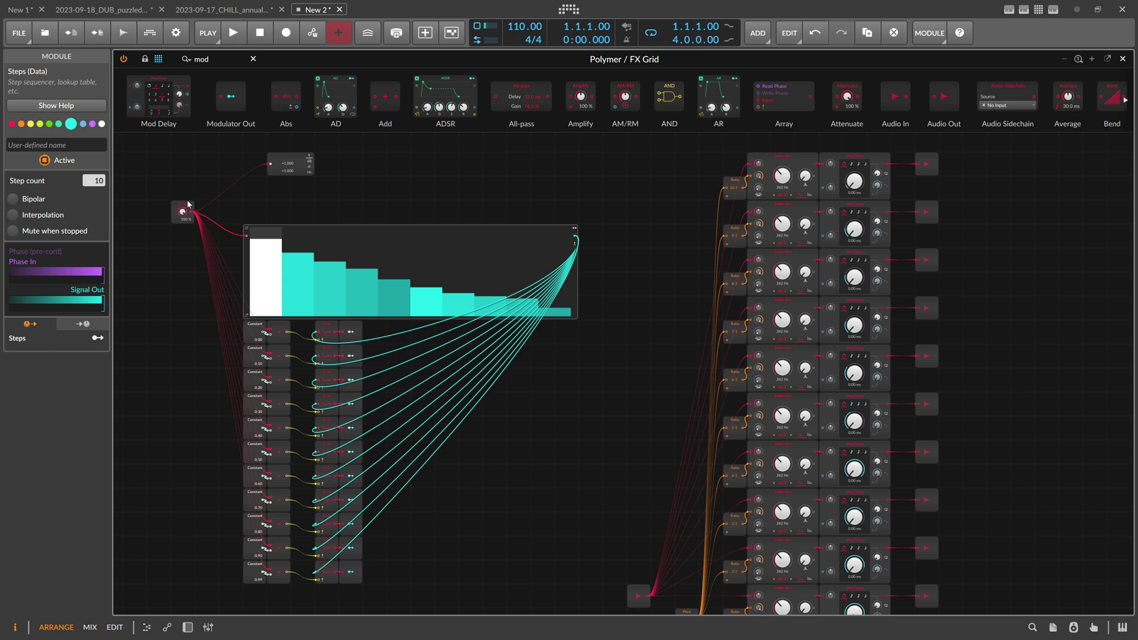
{"action": "left_click", "coordinate": [183, 210]}
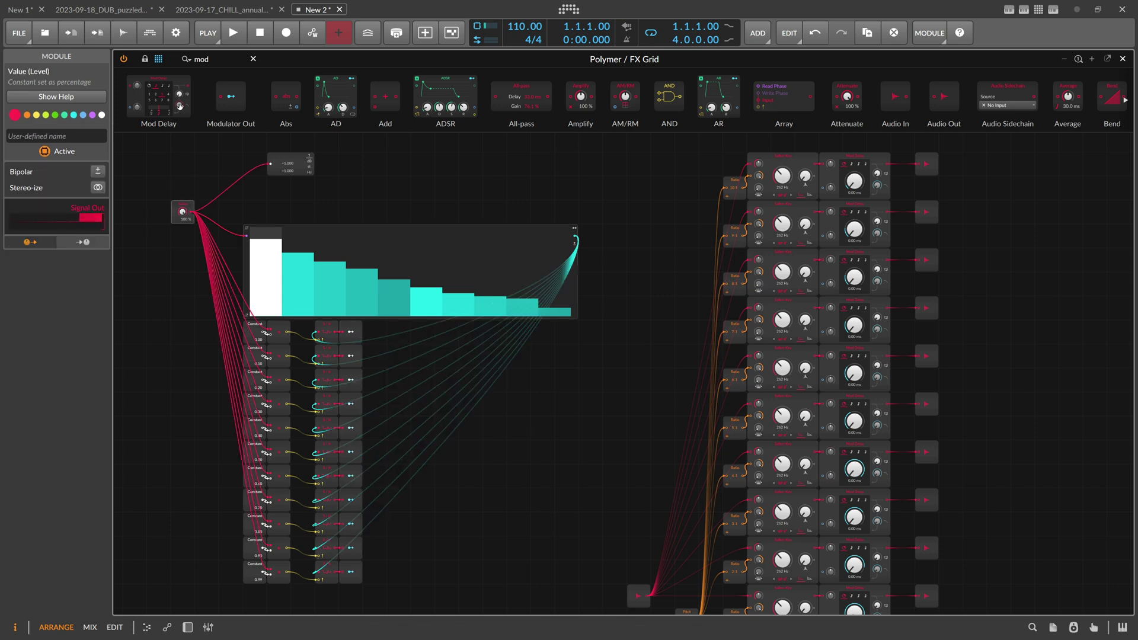
- Search for the Clock module and replace the Value module with it, keeping the existing connections
{"action": "key", "text": "BackSpace"}
{"action": "key", "text": "BackSpace"}
{"action": "key", "text": "BackSpace"}
{"action": "type", "text": "clock"}
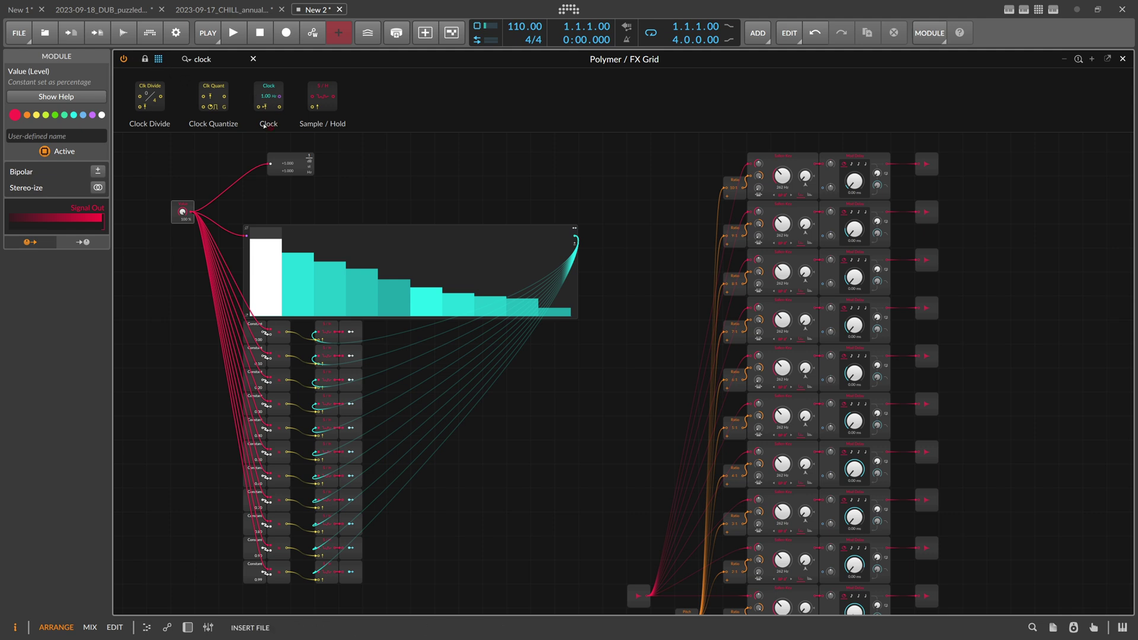
{"action": "left_click_drag", "start_coordinate": [264, 125], "coordinate": [176, 217]}
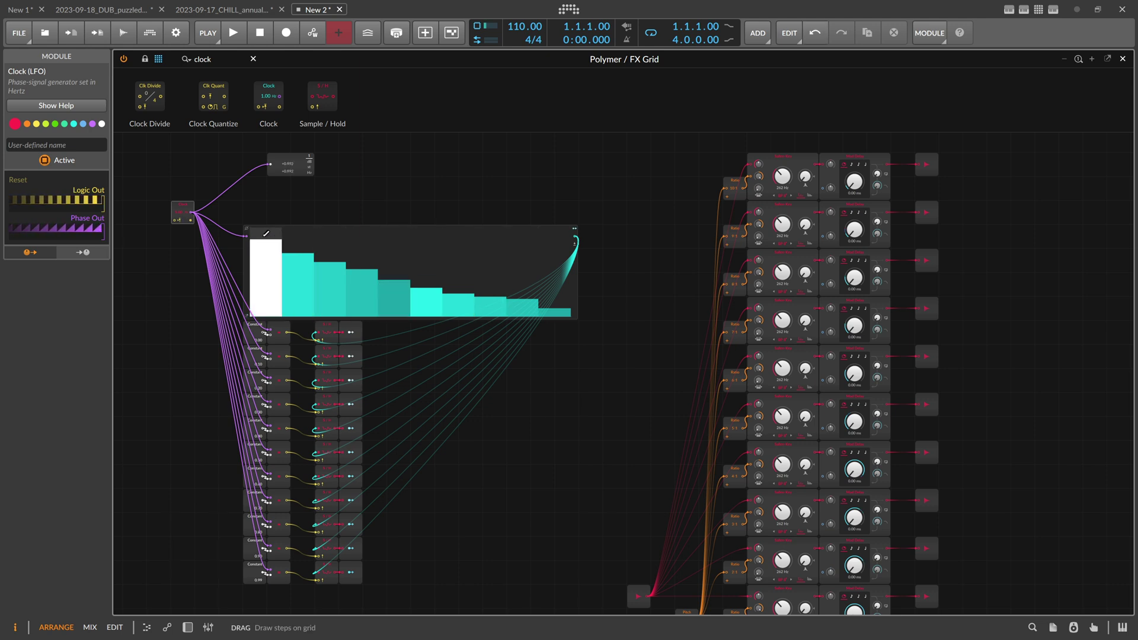
- Try rising, empty, full and descending shapes in the Steps module and examine how the Mod Delay times follow
{"action": "mouse_move", "coordinate": [270, 240]}
{"action": "left_mouse_down"}
{"action": "mouse_move", "coordinate": [302, 292]}
{"action": "mouse_move", "coordinate": [549, 240]}
{"action": "mouse_move", "coordinate": [320, 284]}
{"action": "left_mouse_up"}
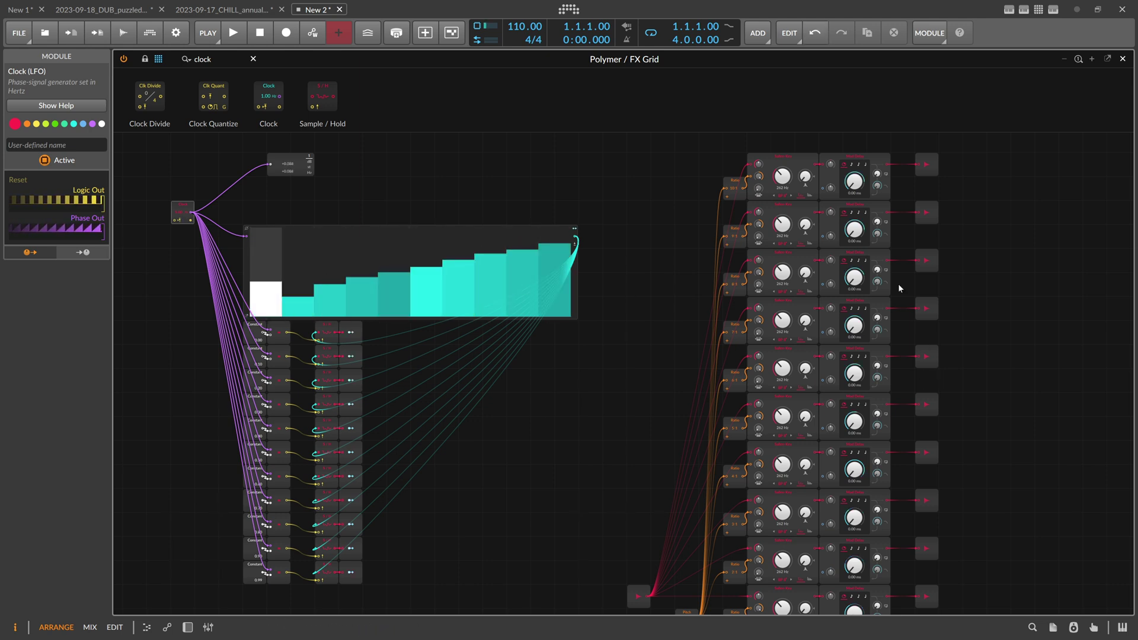
{"action": "mouse_move", "coordinate": [490, 272]}
{"action": "left_mouse_down"}
{"action": "mouse_move", "coordinate": [395, 292]}
{"action": "mouse_move", "coordinate": [374, 330]}
{"action": "mouse_move", "coordinate": [634, 325]}
{"action": "left_mouse_up"}
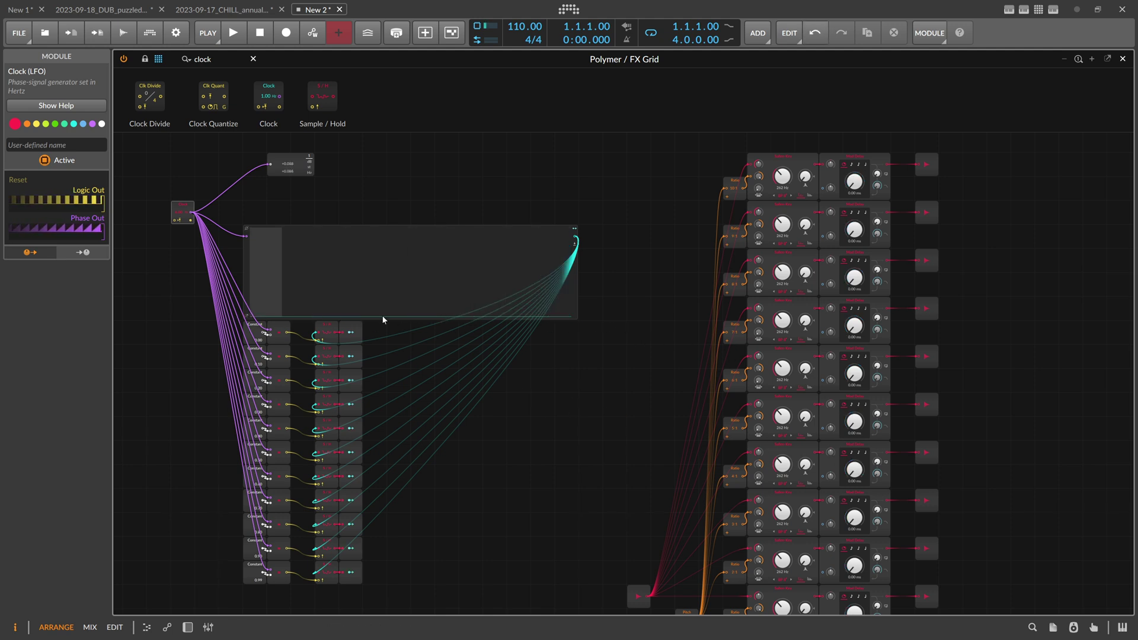
{"action": "scroll", "coordinate": [861, 444], "scroll_direction": "down", "scroll_amount": 1}
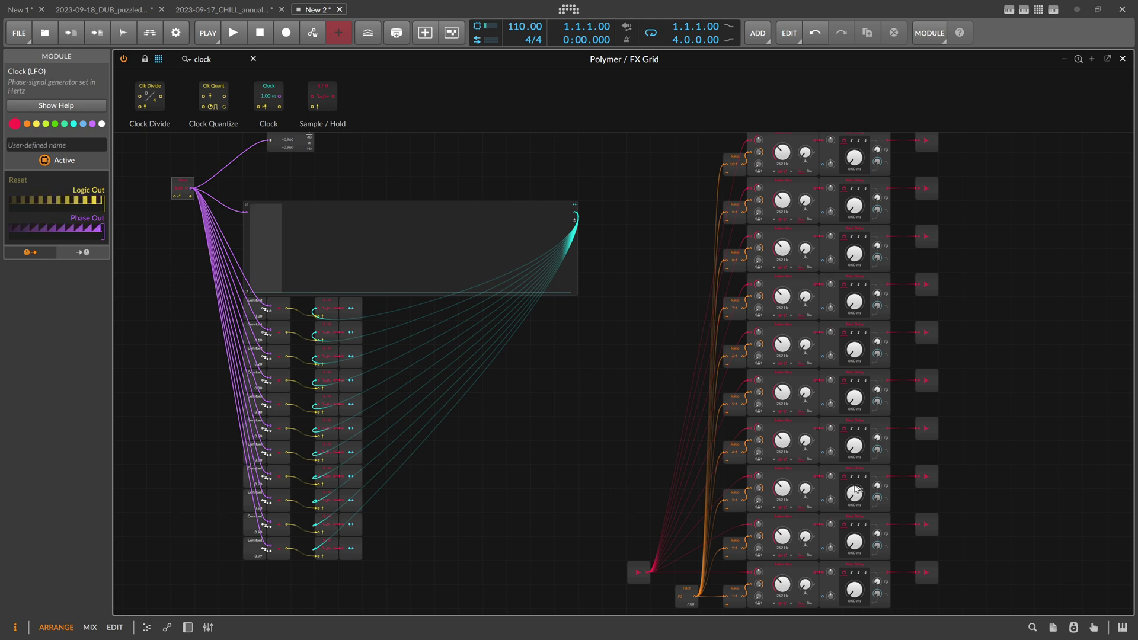
{"action": "mouse_move", "coordinate": [270, 237]}
{"action": "left_mouse_down"}
{"action": "mouse_move", "coordinate": [255, 187]}
{"action": "mouse_move", "coordinate": [655, 178]}
{"action": "left_mouse_up"}
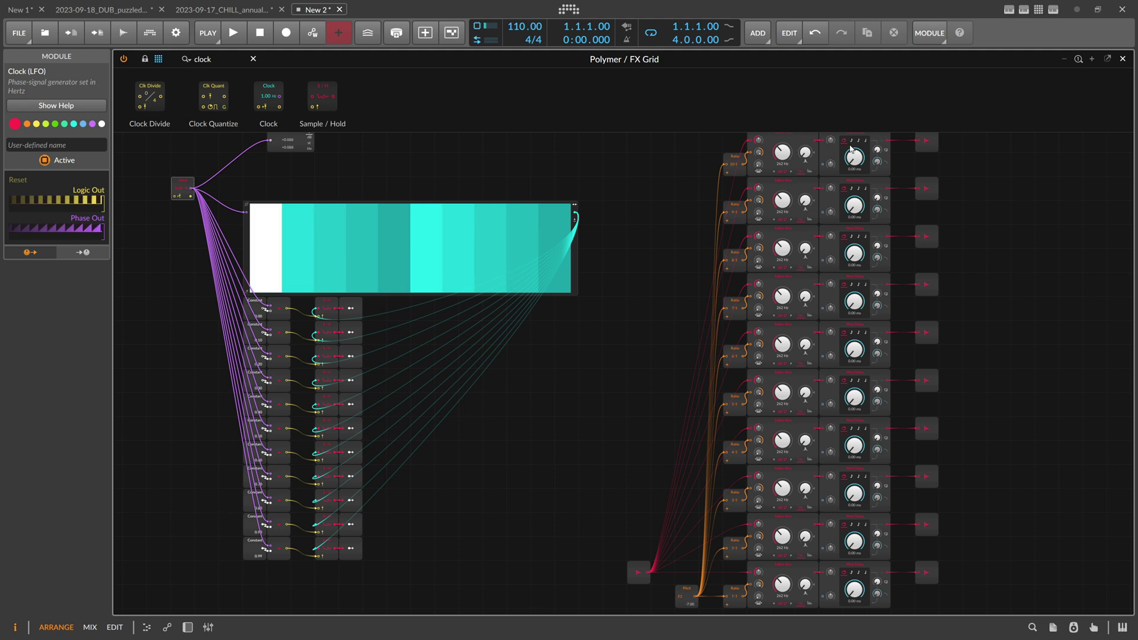
{"action": "mouse_move", "coordinate": [503, 222]}
{"action": "left_mouse_down"}
{"action": "mouse_move", "coordinate": [251, 282]}
{"action": "mouse_move", "coordinate": [505, 211]}
{"action": "mouse_move", "coordinate": [581, 204]}
{"action": "mouse_move", "coordinate": [272, 290]}
{"action": "mouse_move", "coordinate": [553, 223]}
{"action": "left_mouse_up"}
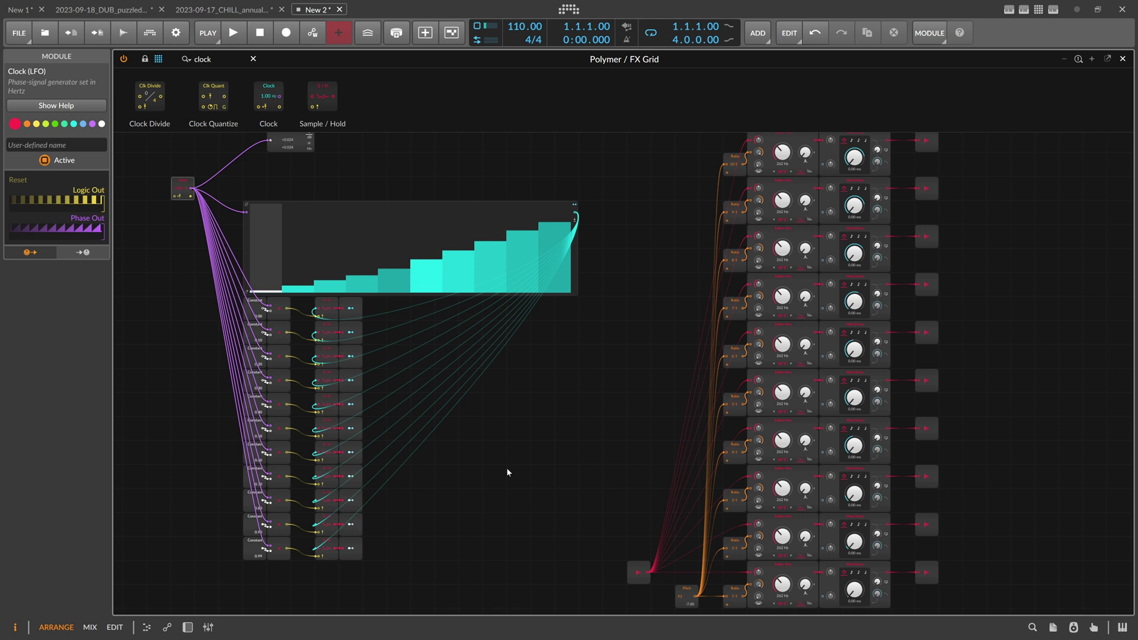
{"action": "scroll", "coordinate": [435, 454], "scroll_direction": "down", "scroll_amount": 1}
{"action": "scroll", "coordinate": [445, 439], "scroll_direction": "up", "scroll_amount": 1}
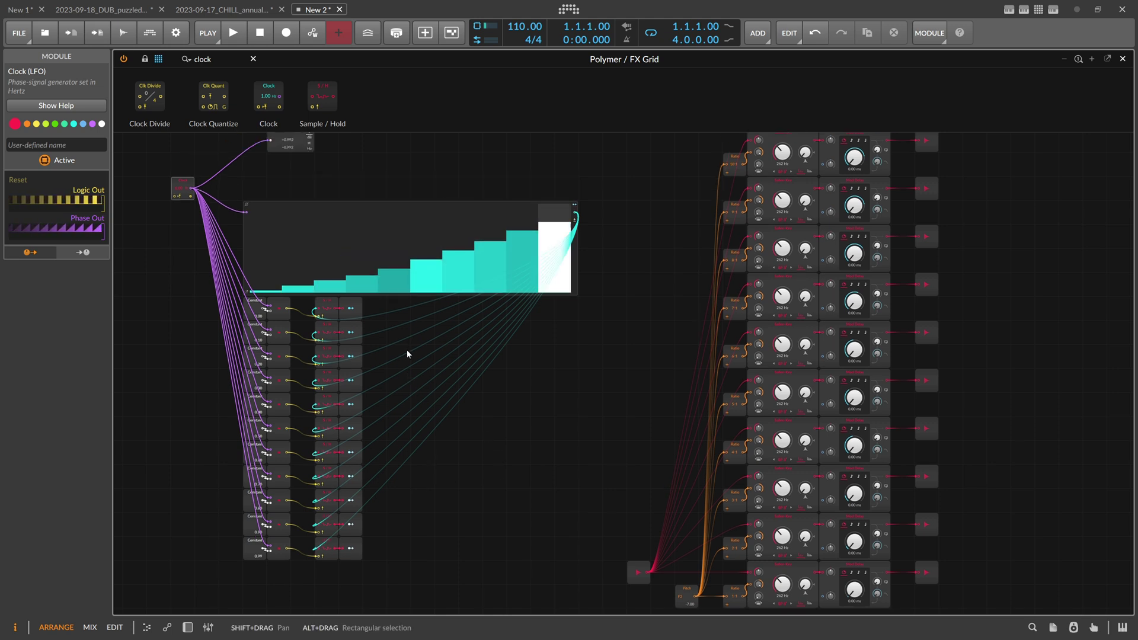
{"action": "scroll", "coordinate": [314, 255], "scroll_direction": "up", "scroll_amount": 1}
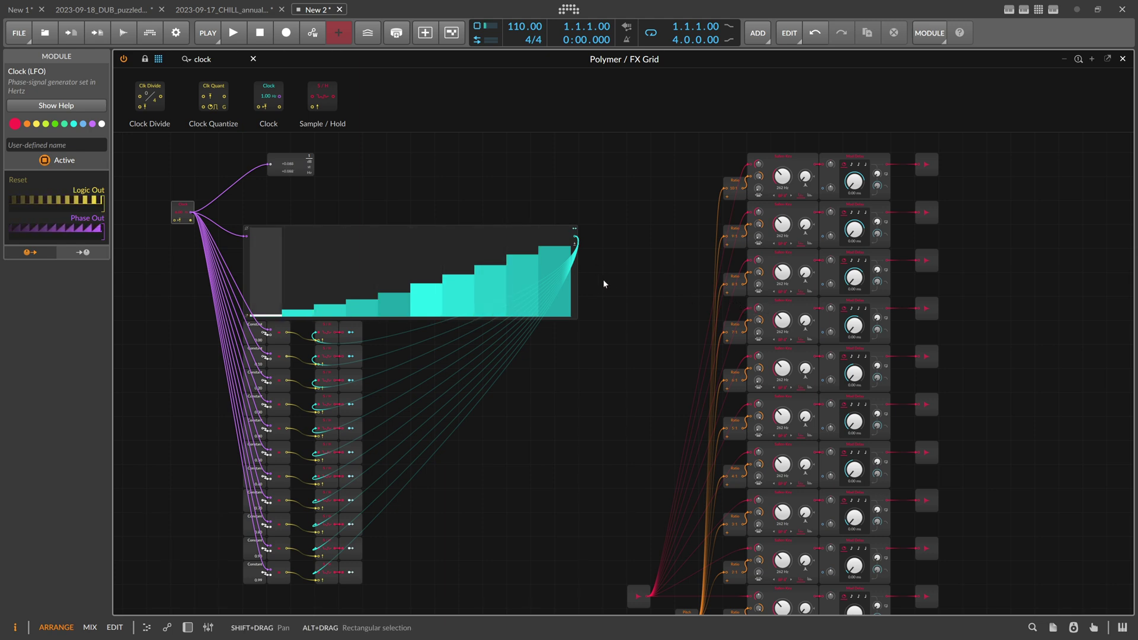
{"action": "mouse_move", "coordinate": [355, 289]}
{"action": "left_mouse_down"}
{"action": "mouse_move", "coordinate": [265, 237]}
{"action": "mouse_move", "coordinate": [492, 293]}
{"action": "left_mouse_up"}
{"action": "mouse_move", "coordinate": [301, 262]}
{"action": "left_mouse_down"}
{"action": "mouse_move", "coordinate": [409, 280]}
{"action": "mouse_move", "coordinate": [309, 259]}
{"action": "left_mouse_up"}
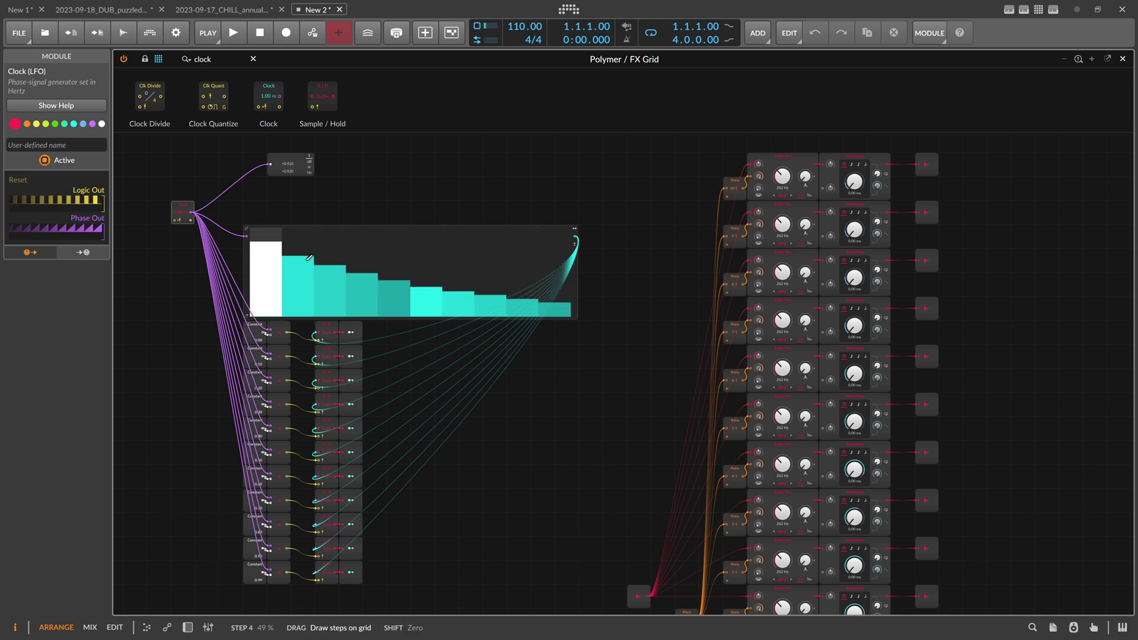
- Delete the value readout module and close the gaps beside the Clock and before the Sample / Hold and Modulator Out columns
{"action": "left_click", "coordinate": [278, 168]}
{"action": "key", "text": "Delete"}
{"action": "left_click_drag", "start_coordinate": [182, 207], "coordinate": [230, 233]}
{"action": "left_click_drag", "start_coordinate": [392, 585], "coordinate": [341, 338]}
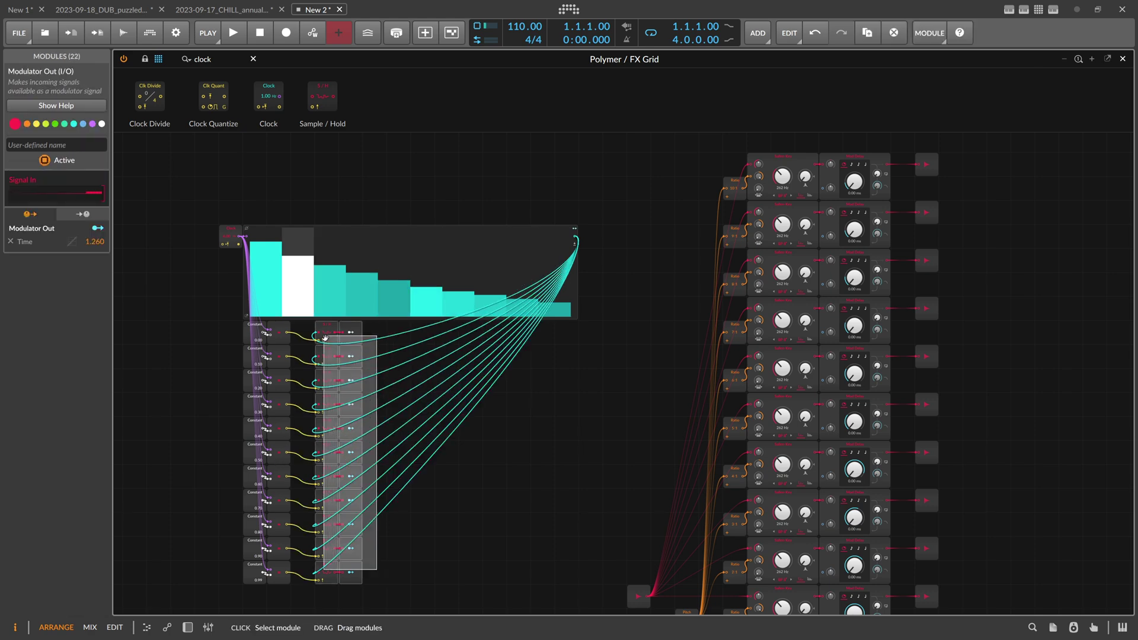
{"action": "left_click_drag", "start_coordinate": [338, 344], "coordinate": [314, 343]}
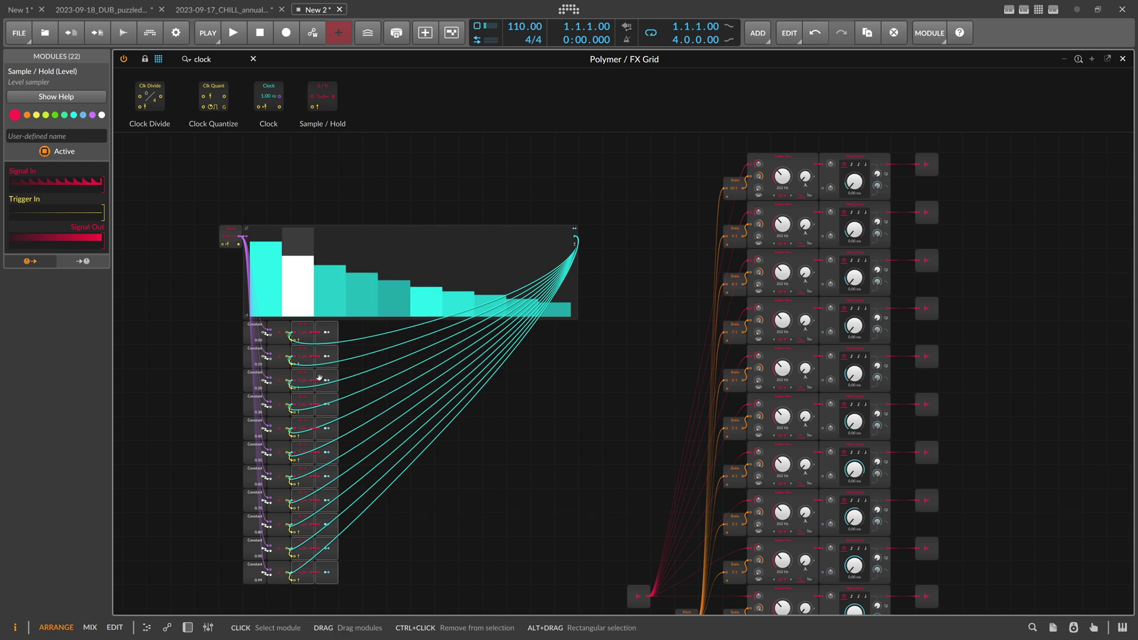
- Show the device chain and raise the FX Grid's Feedback, Reso and Mode macros while lowering Cutoff slightly
{"action": "left_click", "coordinate": [187, 627]}
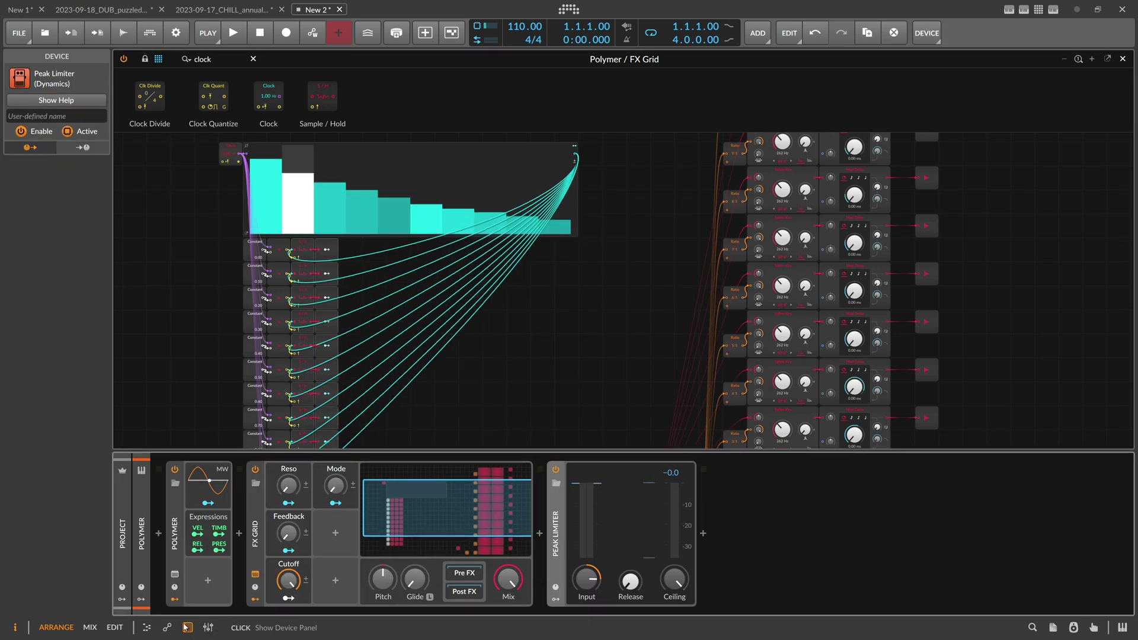
{"action": "scroll", "coordinate": [360, 406], "scroll_direction": "up", "scroll_amount": 1}
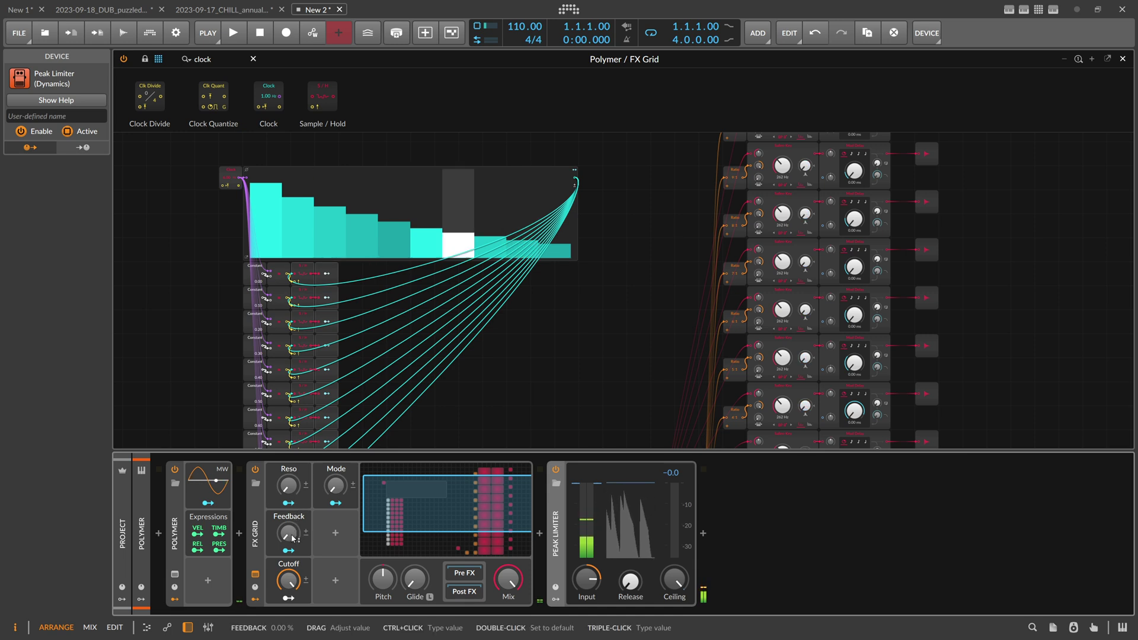
{"action": "left_click_drag", "start_coordinate": [292, 538], "coordinate": [295, 492]}
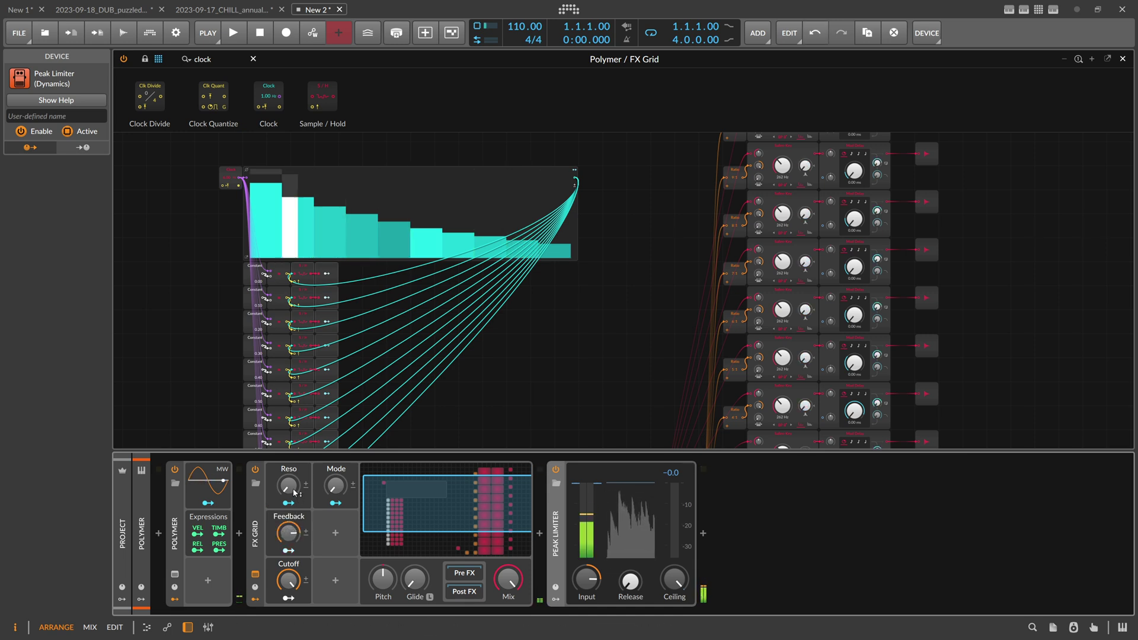
{"action": "left_click_drag", "start_coordinate": [335, 486], "coordinate": [334, 485]}
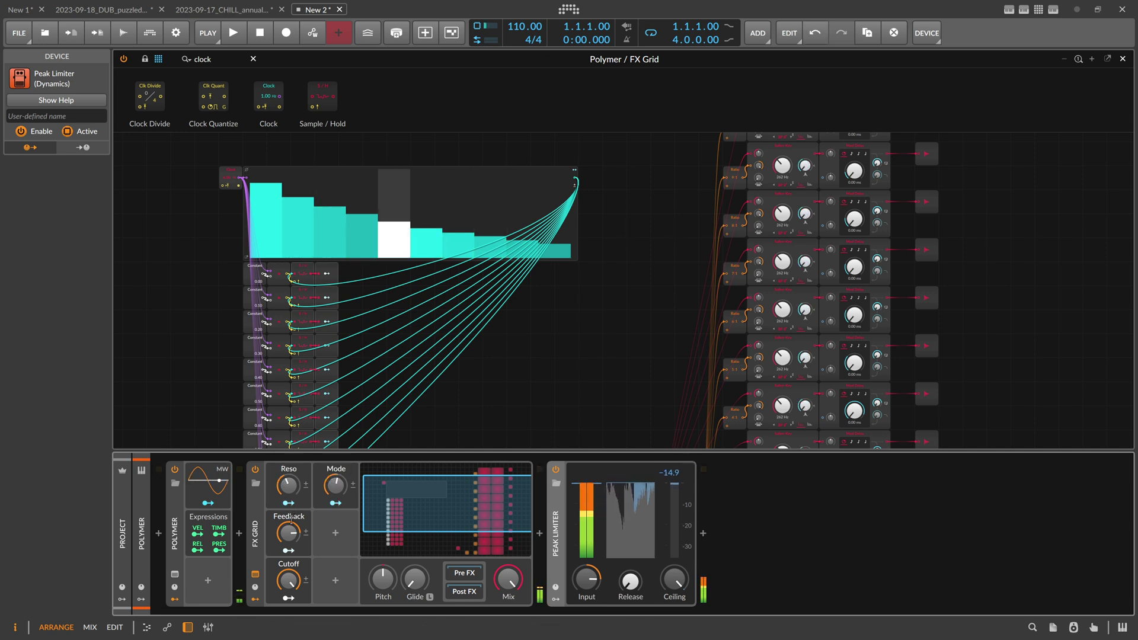
{"action": "left_click_drag", "start_coordinate": [288, 580], "coordinate": [288, 580]}
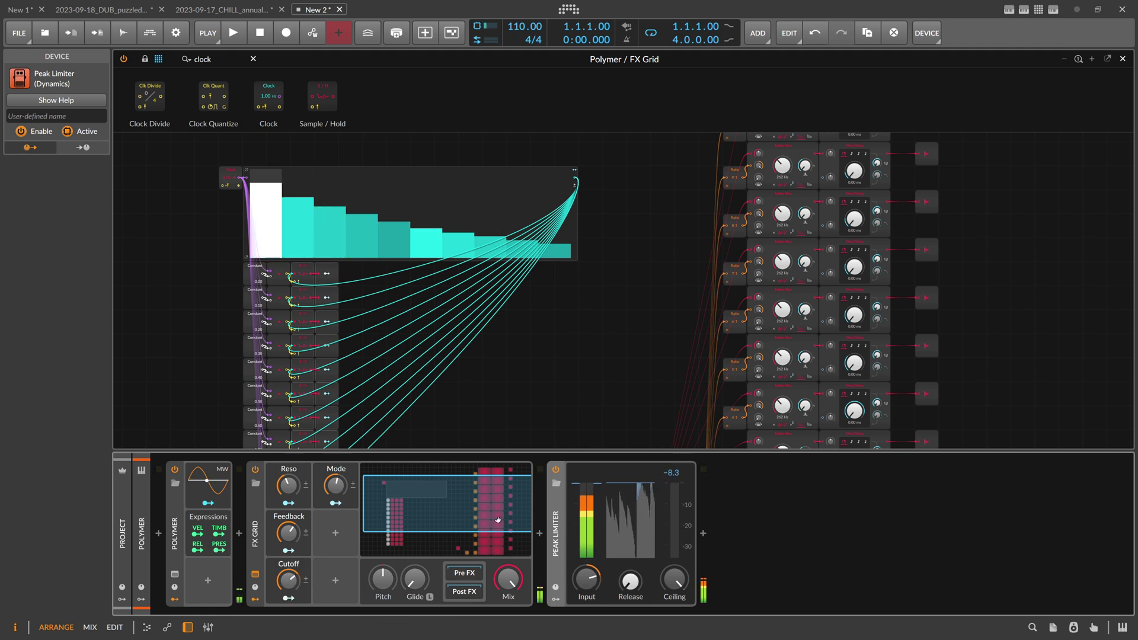
- Raise the Pitch module's value, readjust the Feedback macro and turn the Cutoff macro back up
{"action": "scroll", "coordinate": [454, 368], "scroll_direction": "down", "scroll_amount": 4}
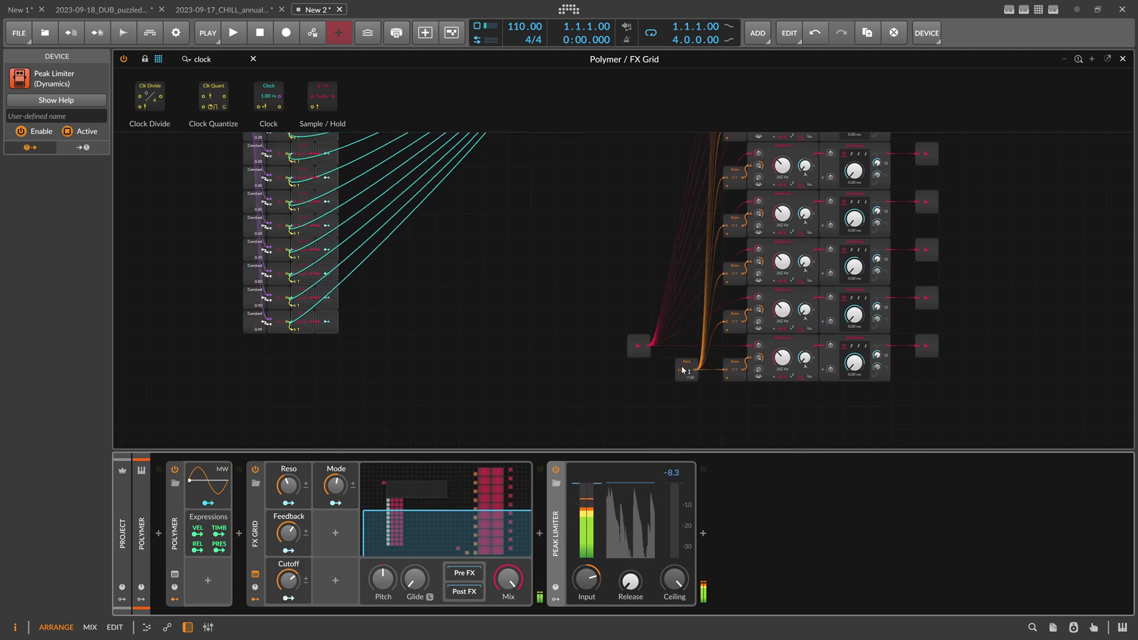
{"action": "left_click_drag", "start_coordinate": [683, 370], "coordinate": [682, 368]}
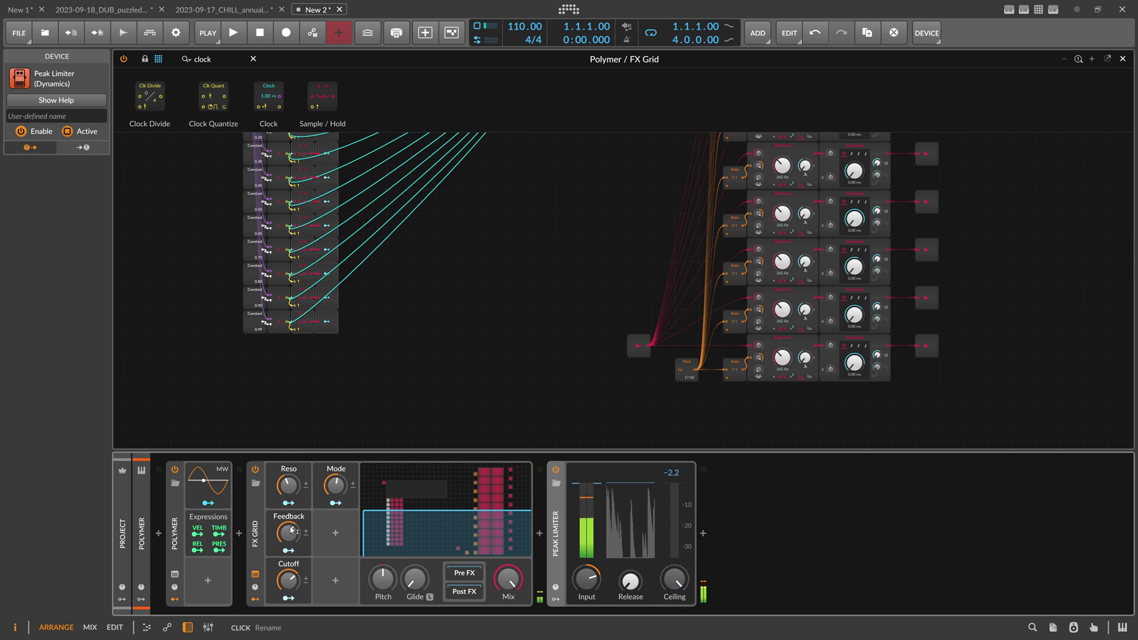
{"action": "left_click_drag", "start_coordinate": [289, 532], "coordinate": [289, 530]}
{"action": "left_click_drag", "start_coordinate": [289, 579], "coordinate": [292, 579]}
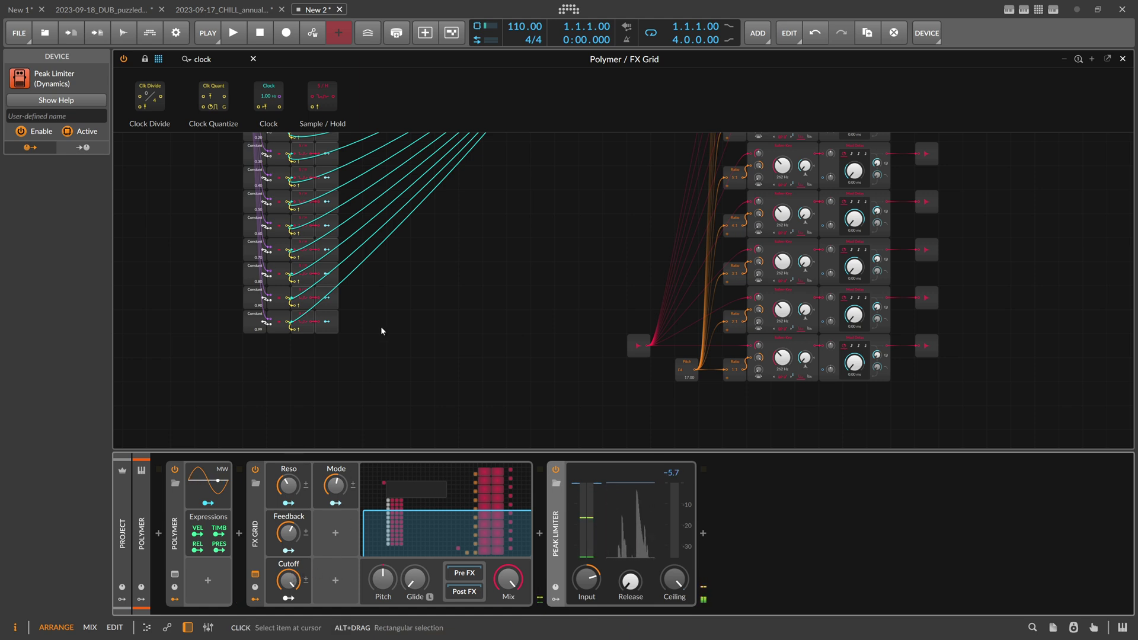
- Redraw the steps as a rising ramp, with steps two to six reshaped into a gentle downward slope
{"action": "scroll", "coordinate": [381, 326], "scroll_direction": "up", "scroll_amount": 5}
{"action": "mouse_move", "coordinate": [271, 315]}
{"action": "left_mouse_down"}
{"action": "mouse_move", "coordinate": [345, 311]}
{"action": "mouse_move", "coordinate": [569, 249]}
{"action": "left_mouse_up"}
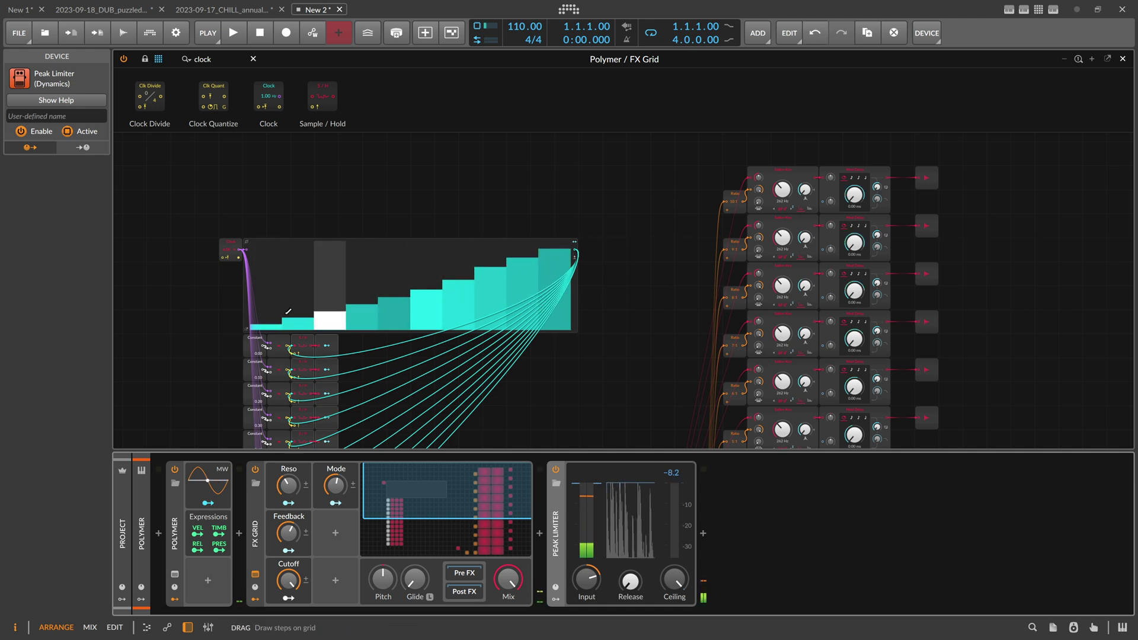
{"action": "left_click_drag", "start_coordinate": [296, 289], "coordinate": [427, 306]}
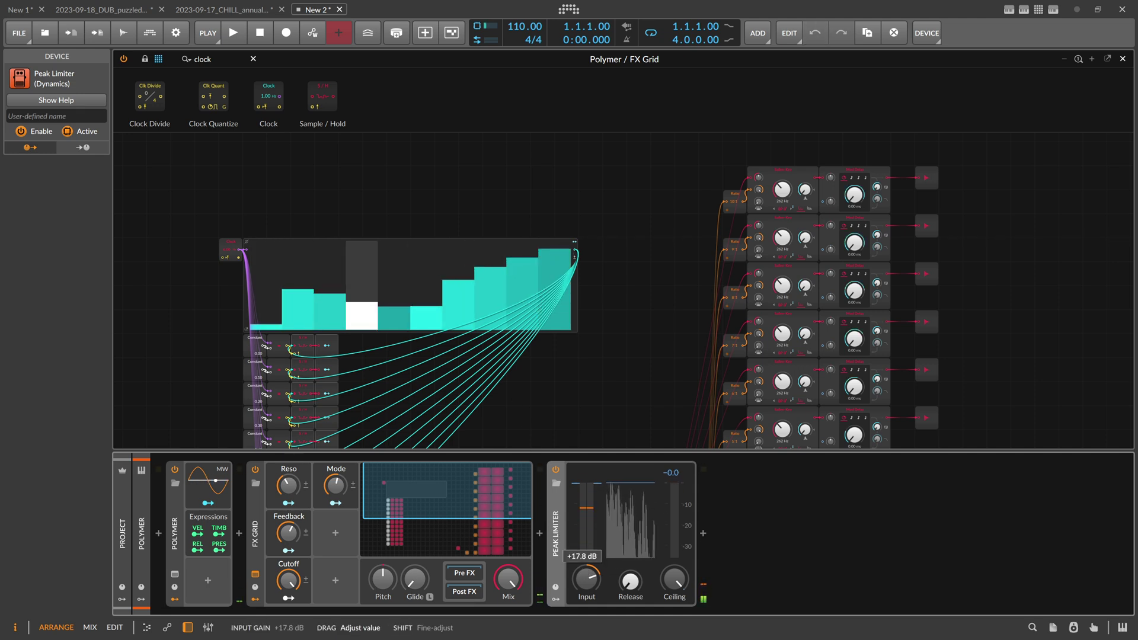
- Bypass and re-enable the FX Grid to compare the sound, and set its Mix to 36 %
{"action": "left_click", "coordinate": [255, 468]}
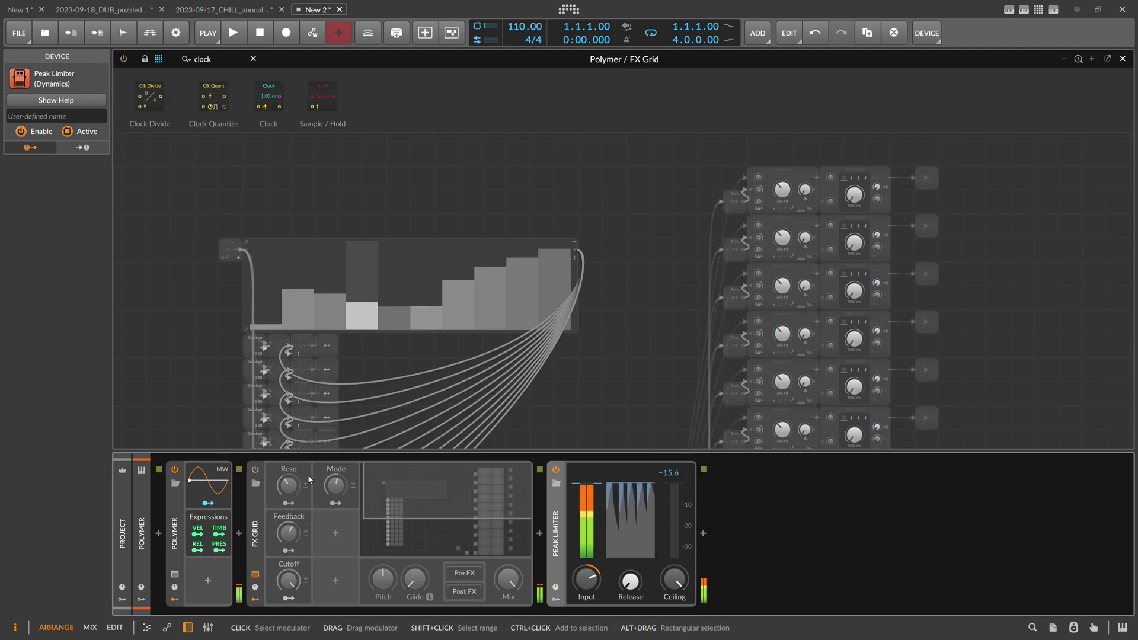
{"action": "left_click", "coordinate": [256, 468]}
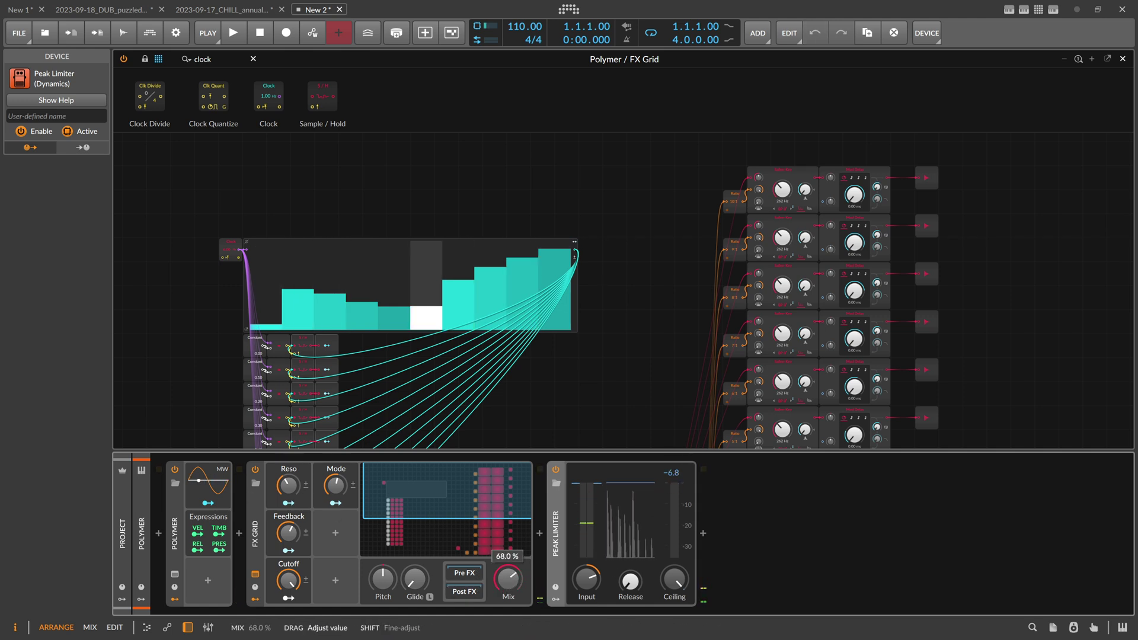
{"action": "left_click_drag", "start_coordinate": [505, 587], "coordinate": [505, 580]}
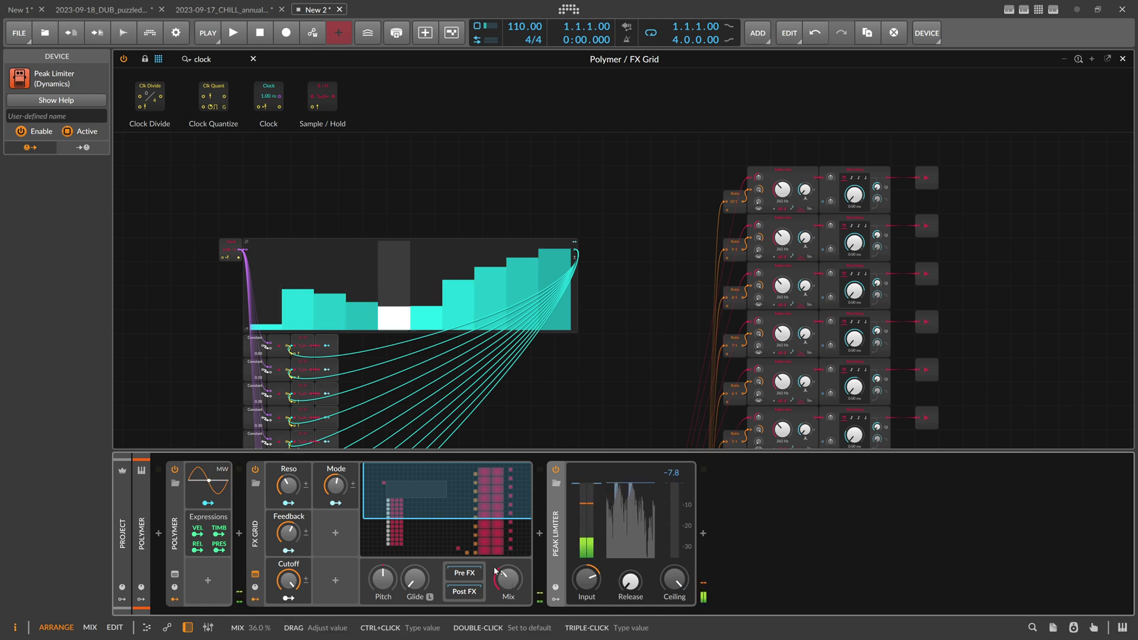
- Insert a Convolution reverb between the FX Grid and the Peak Limiter, and set its Mix to about 38 %
{"action": "left_click", "coordinate": [539, 534]}
{"action": "type", "text": "con"}
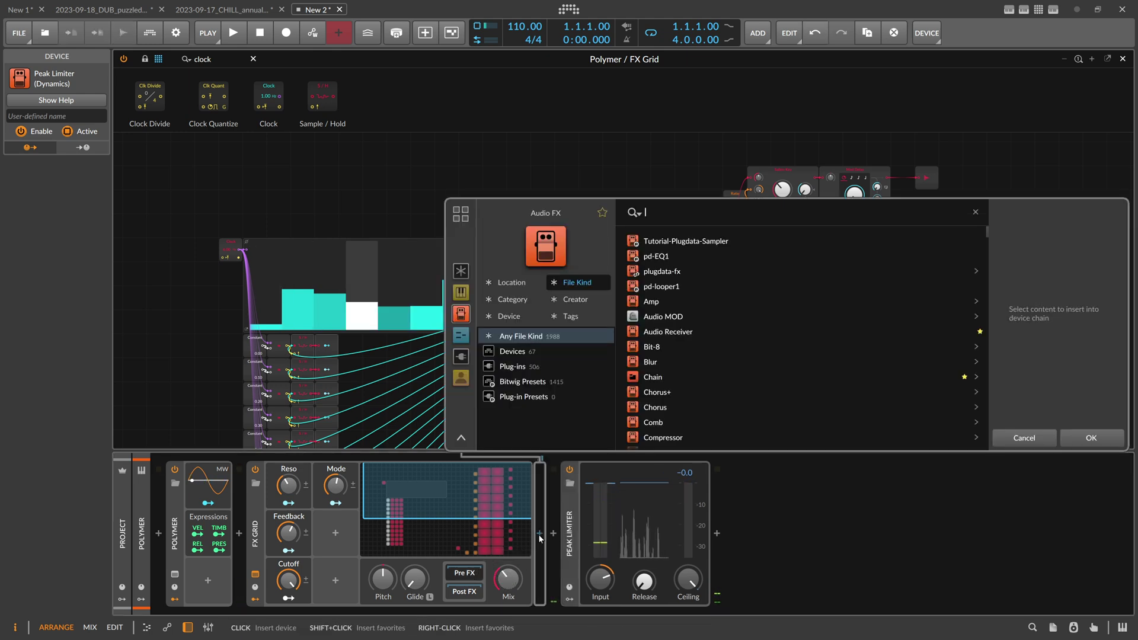
{"action": "type", "text": "vo"}
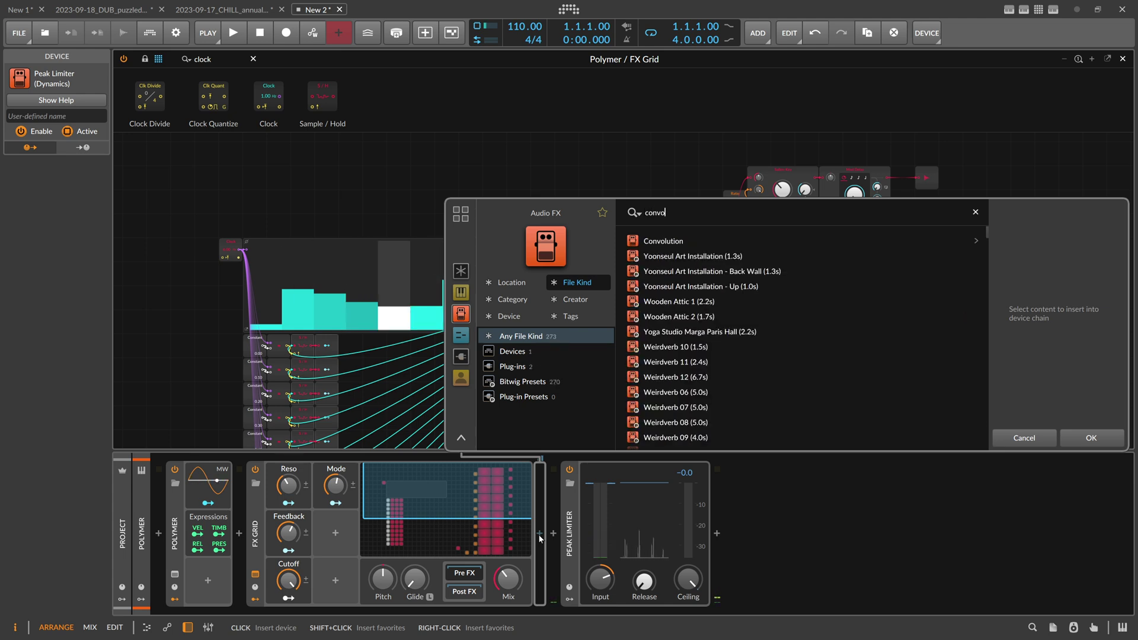
{"action": "key", "text": "Down"}
{"action": "key", "text": "Return"}
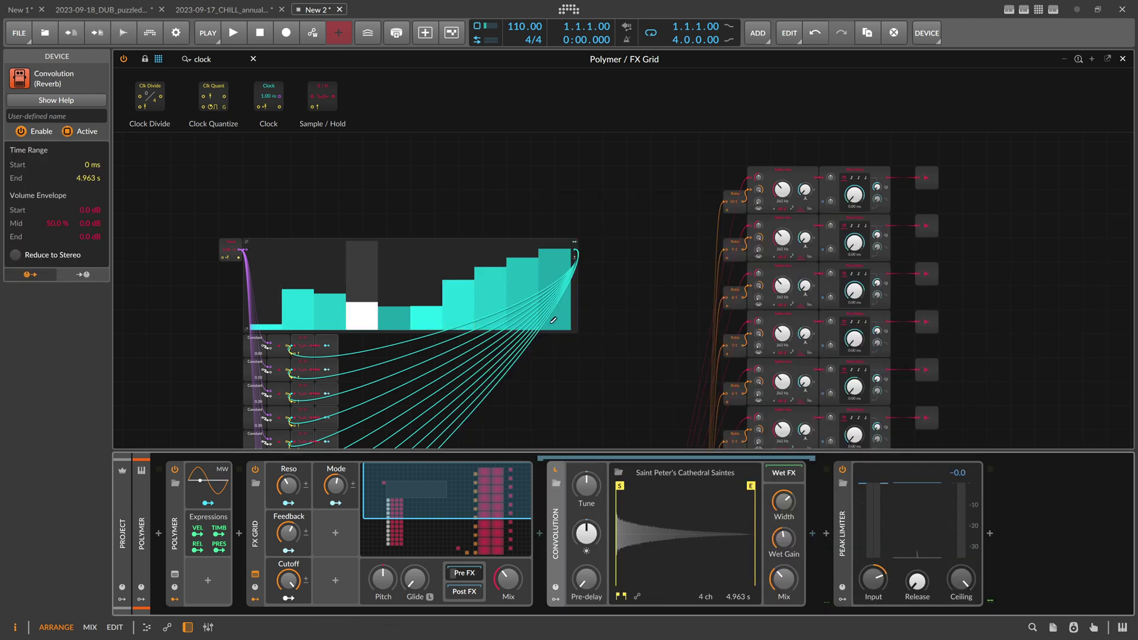
{"action": "scroll", "coordinate": [706, 332], "scroll_direction": "down", "scroll_amount": 2}
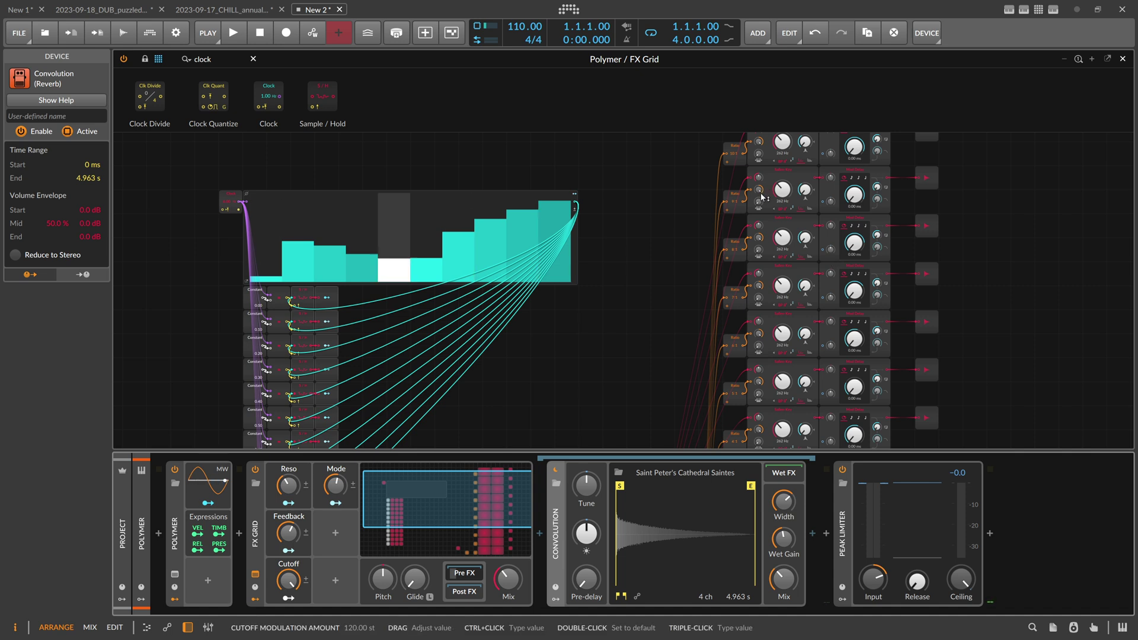
{"action": "mouse_move", "coordinate": [771, 552]}
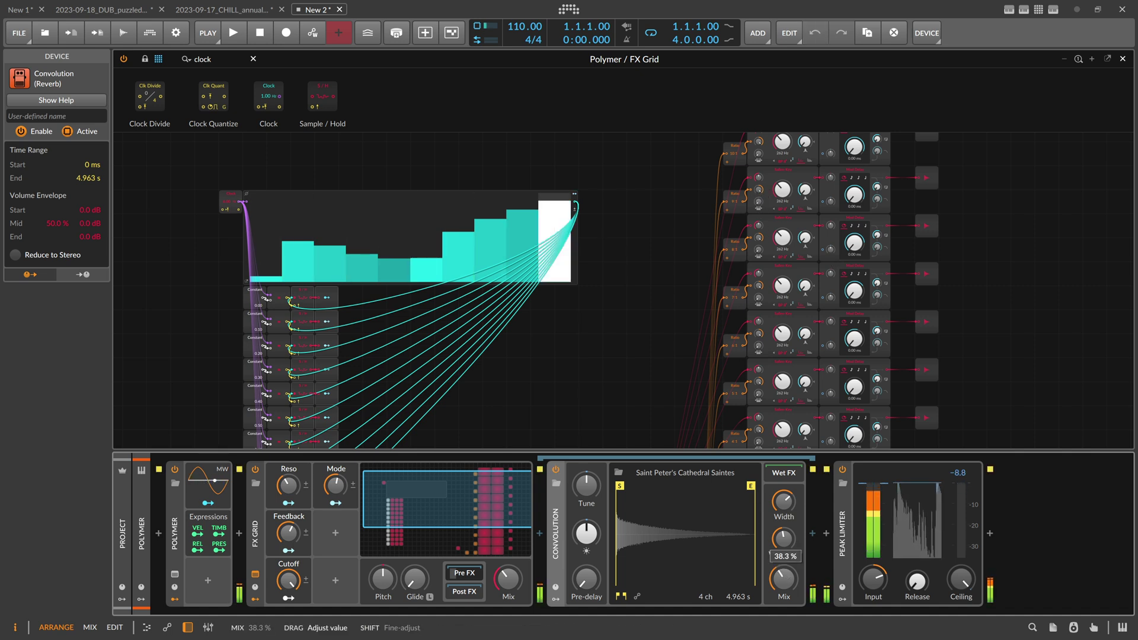
- Add another Macro modulator to the FX Grid's free slot beside Feedback
{"action": "scroll", "coordinate": [652, 350], "scroll_direction": "down", "scroll_amount": 6}
{"action": "scroll", "coordinate": [685, 354], "scroll_direction": "down", "scroll_amount": 2}
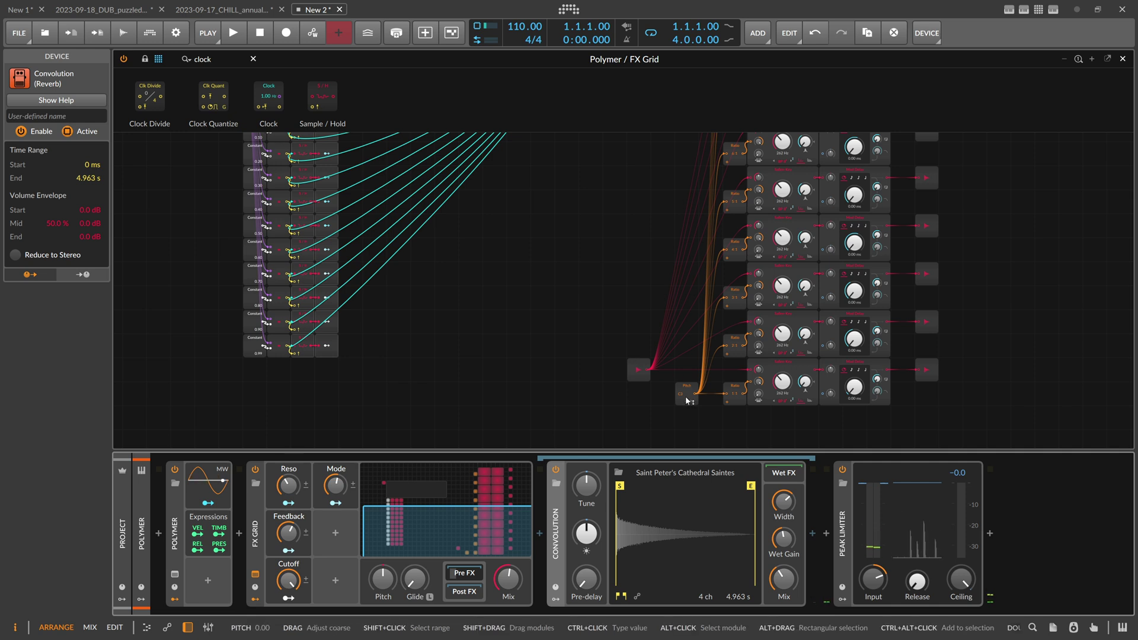
{"action": "left_click", "coordinate": [335, 532]}
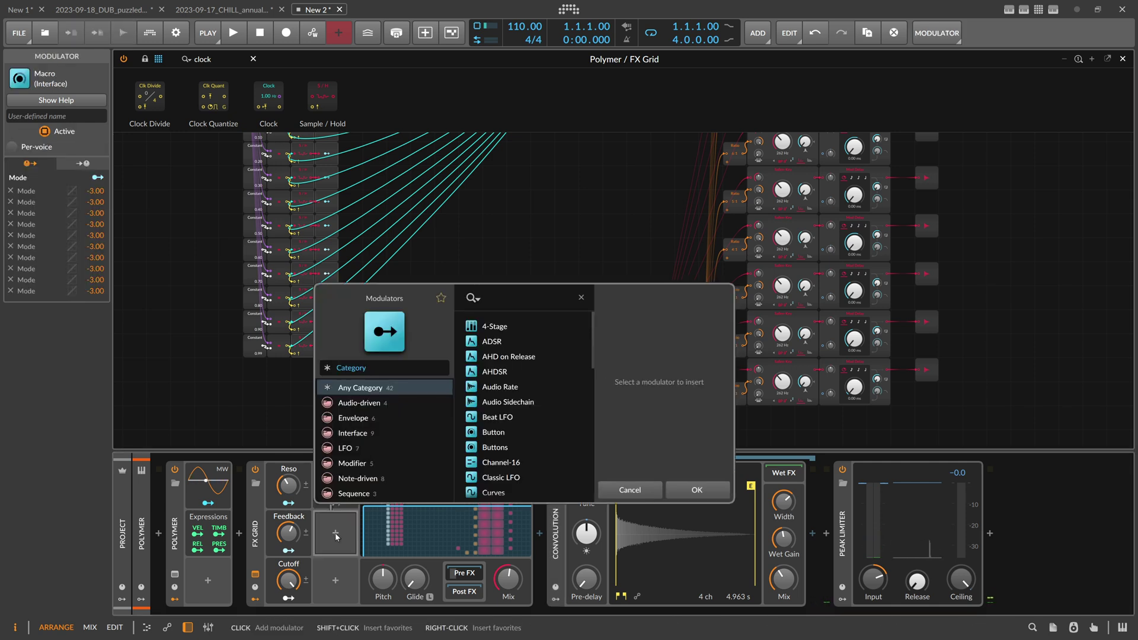
{"action": "type", "text": "mac"}
{"action": "key", "text": "Down"}
{"action": "key", "text": "Return"}
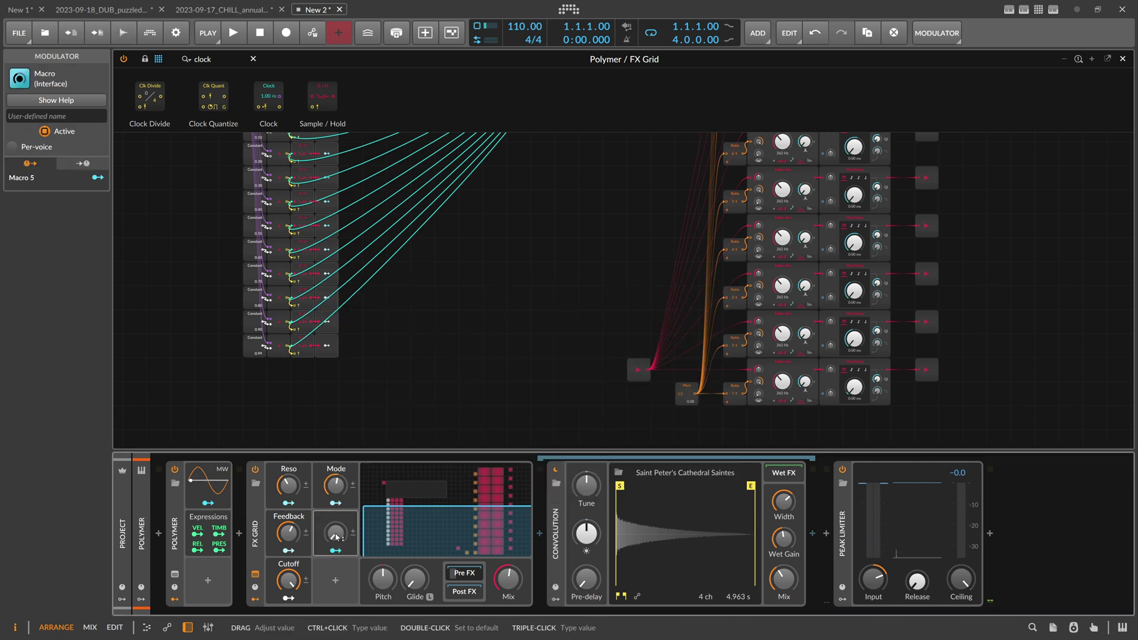
- Name the new macro Pitch and let it modulate the Pitch module by 64 semitones
{"action": "left_click_drag", "start_coordinate": [347, 556], "coordinate": [687, 396]}
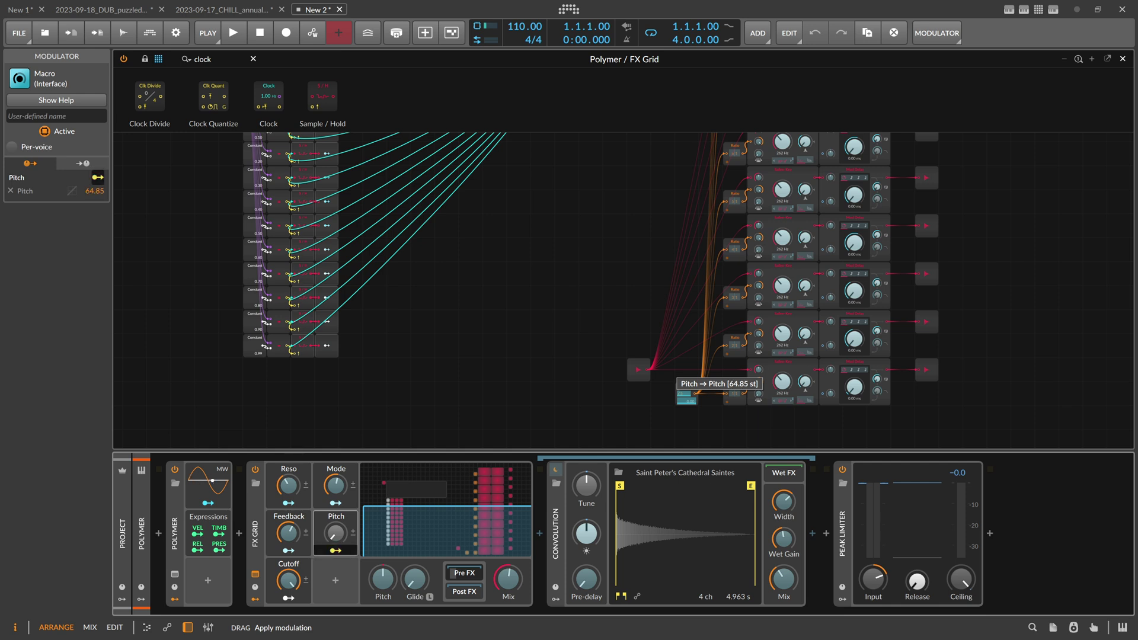
{"action": "double_click", "coordinate": [95, 191]}
{"action": "type", "text": "64"}
{"action": "key", "text": "Return"}
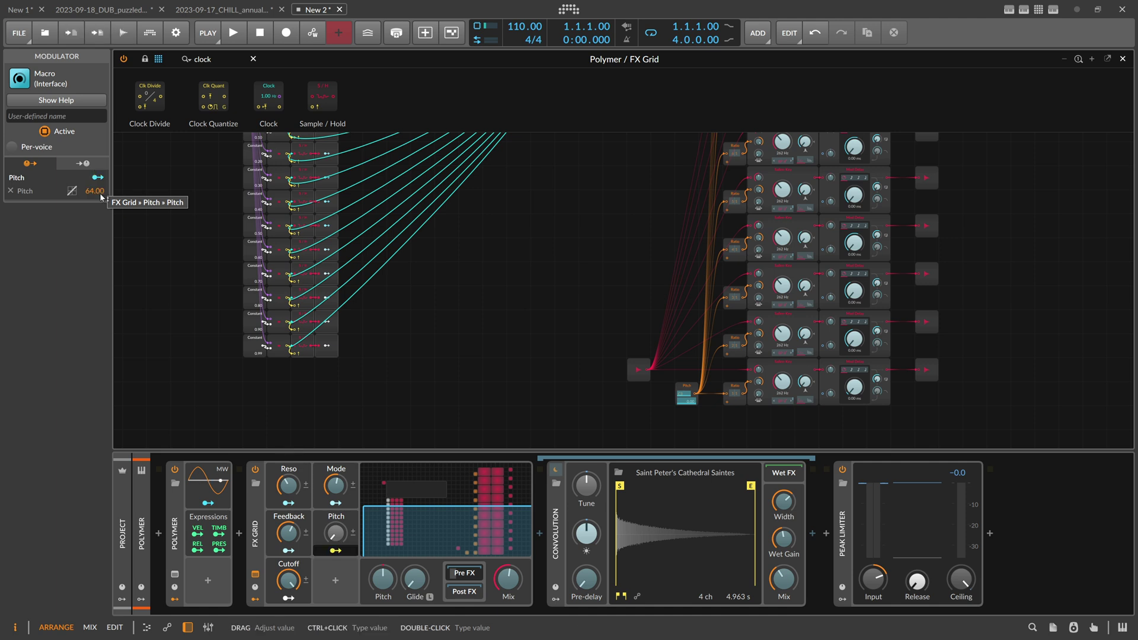
- Add a Steps modulator to the FX Grid's free slot below the Pitch macro, expand it and randomize its pattern
{"action": "left_click", "coordinate": [335, 580]}
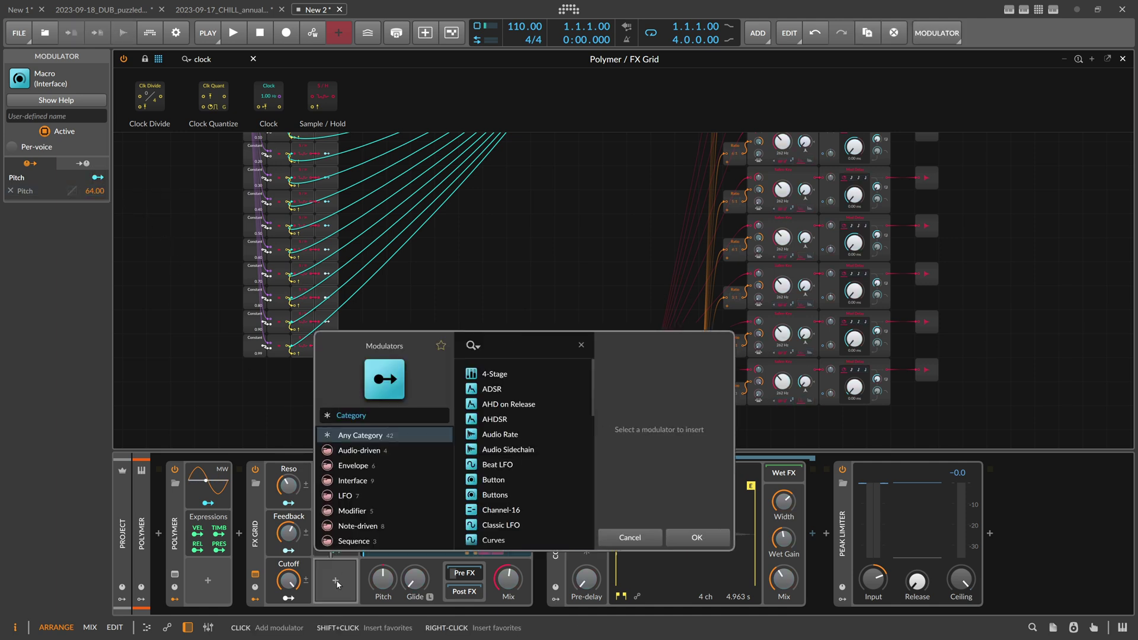
{"action": "type", "text": "step"}
{"action": "key", "text": "Return"}
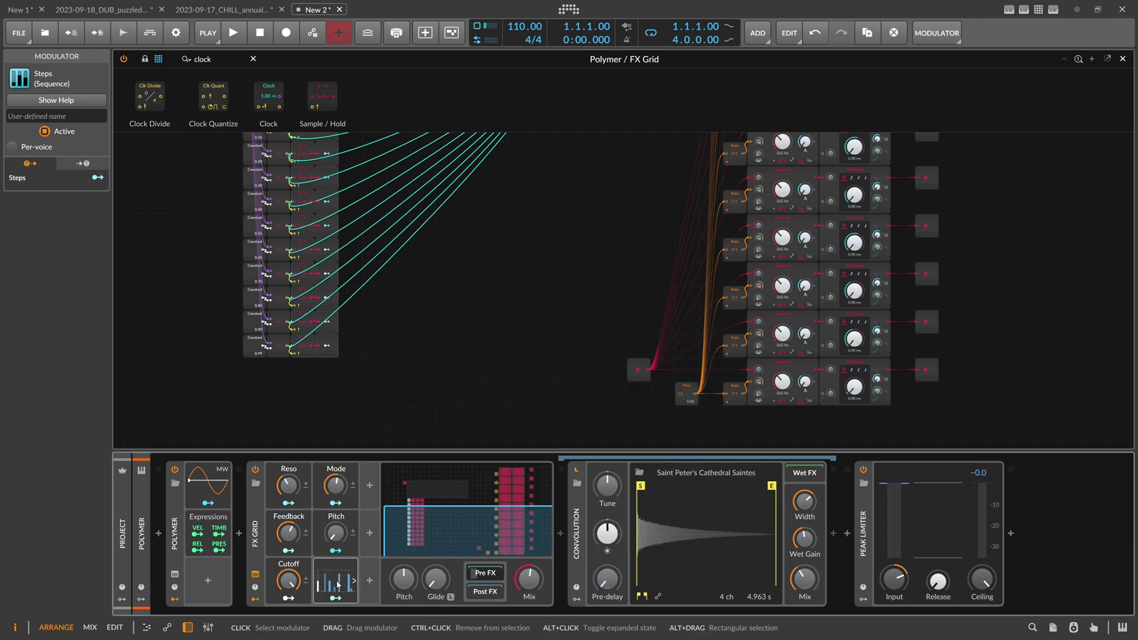
{"action": "left_click", "coordinate": [353, 580]}
{"action": "left_click", "coordinate": [543, 552]}
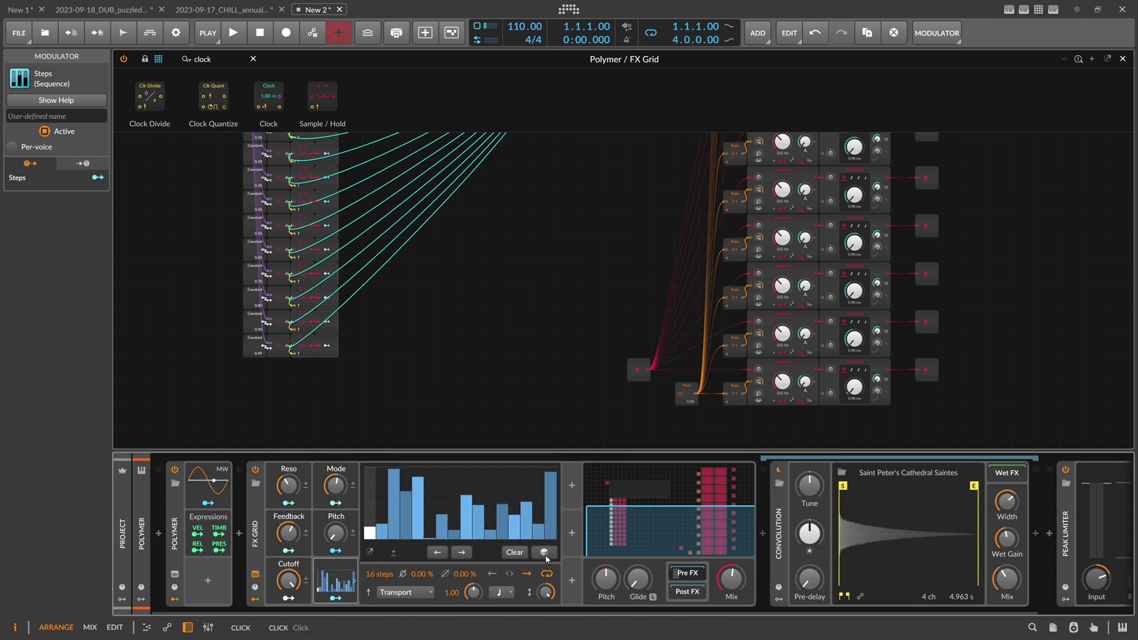
{"action": "left_click", "coordinate": [544, 553]}
- Let Steps modulate the Pitch macro by 1.000, and set the Steps timebase to 8th note
{"action": "left_click", "coordinate": [340, 601]}
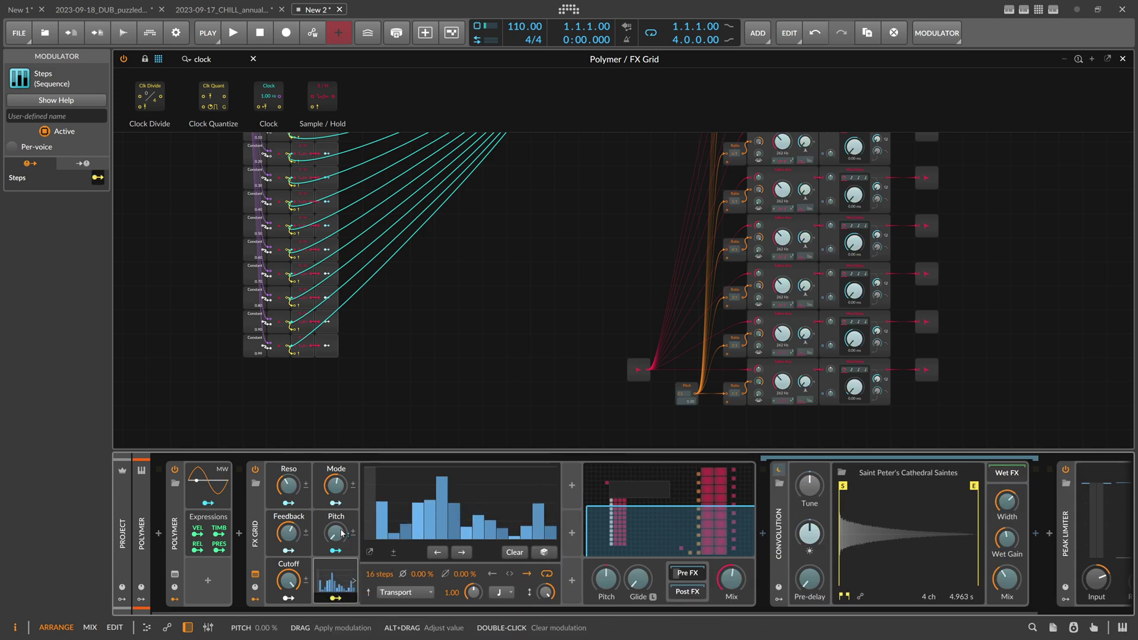
{"action": "left_click_drag", "start_coordinate": [335, 532], "coordinate": [336, 510]}
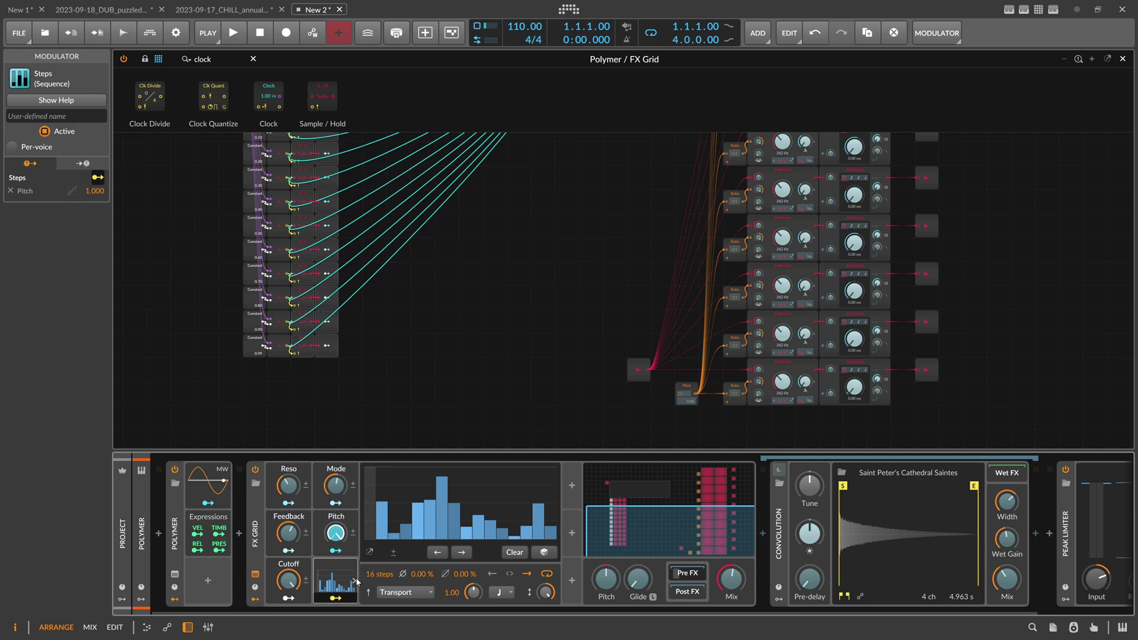
{"action": "left_click", "coordinate": [341, 596]}
{"action": "left_click", "coordinate": [509, 590]}
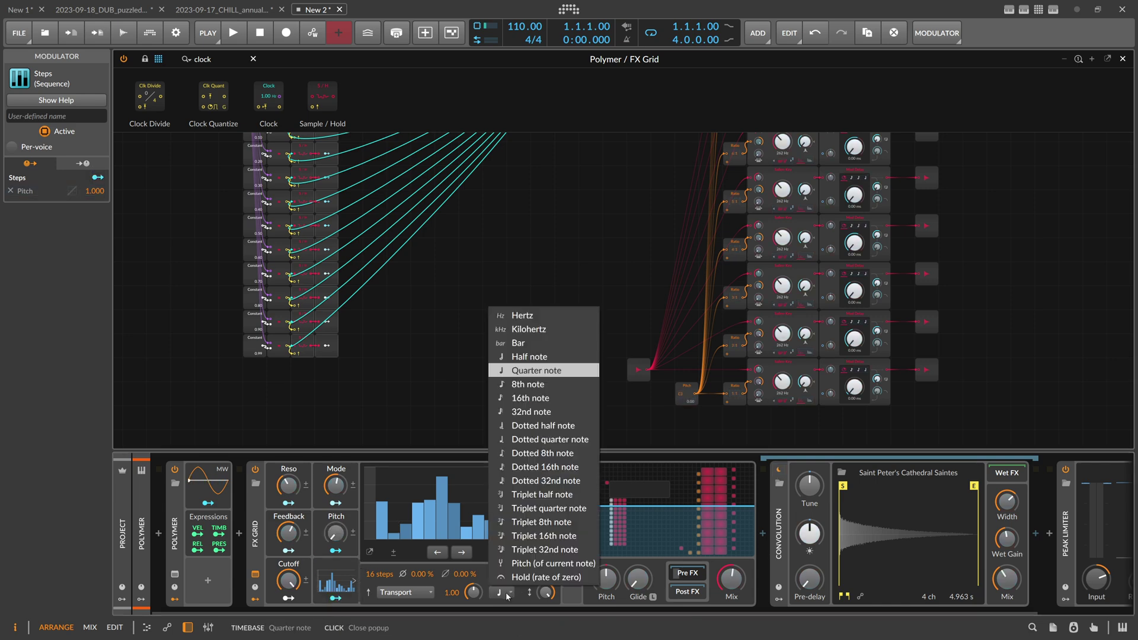
{"action": "left_click", "coordinate": [525, 385]}
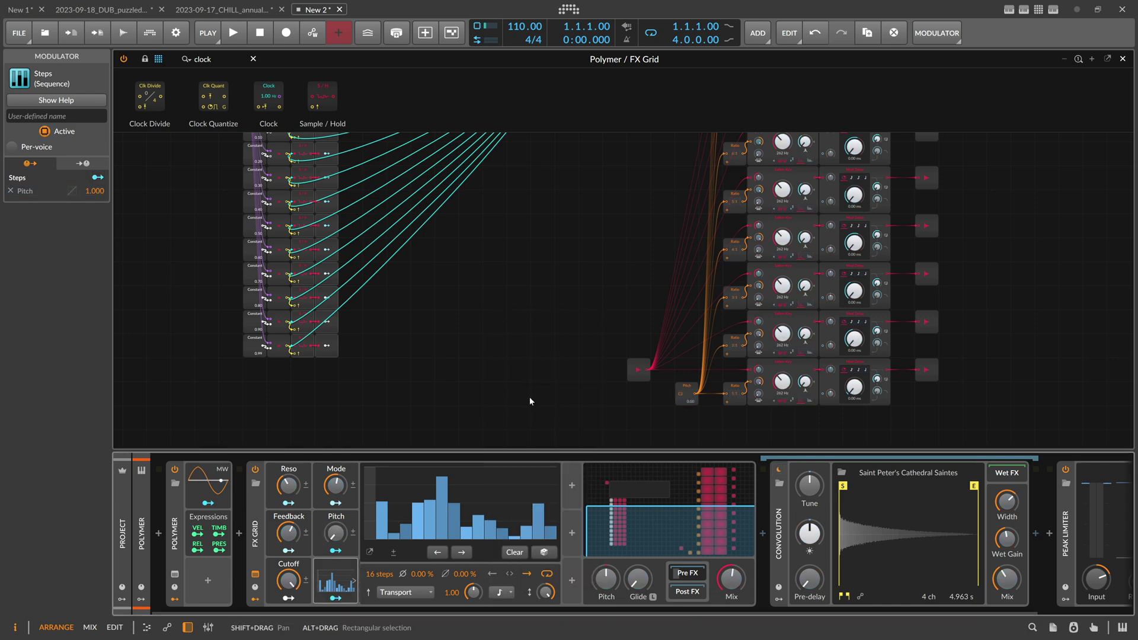
- Close the FX Grid editor, extend the arranger loop region to 8 bars and start playback
{"action": "left_click", "coordinate": [1107, 61]}
{"action": "left_click", "coordinate": [538, 71]}
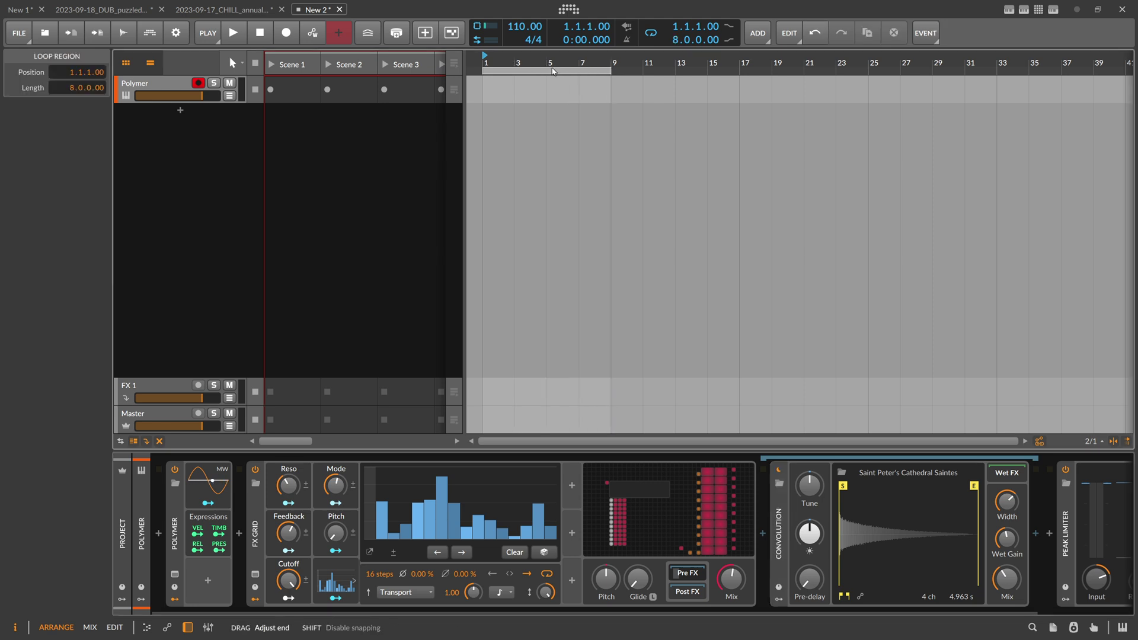
{"action": "scroll", "coordinate": [551, 63], "scroll_direction": "down", "scroll_amount": 2}
{"action": "left_click", "coordinate": [232, 34]}
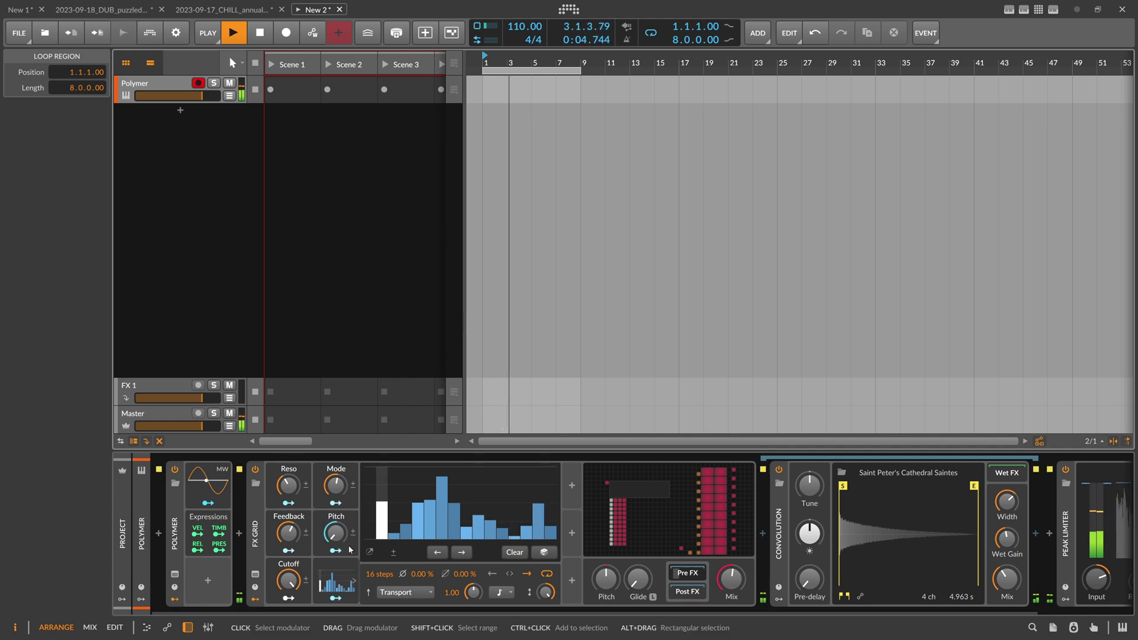
- Set the Steps modulation of the Pitch macro to 0.497 and the Steps timebase to Quarter note
{"action": "left_click", "coordinate": [335, 598]}
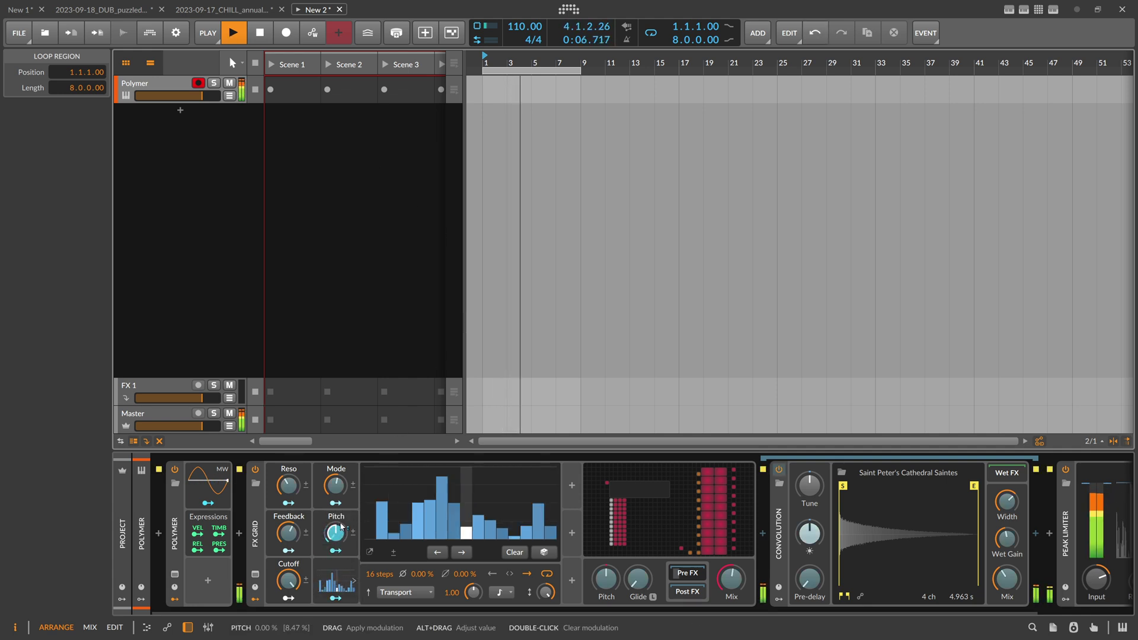
{"action": "left_click", "coordinate": [501, 592]}
{"action": "left_click", "coordinate": [533, 371]}
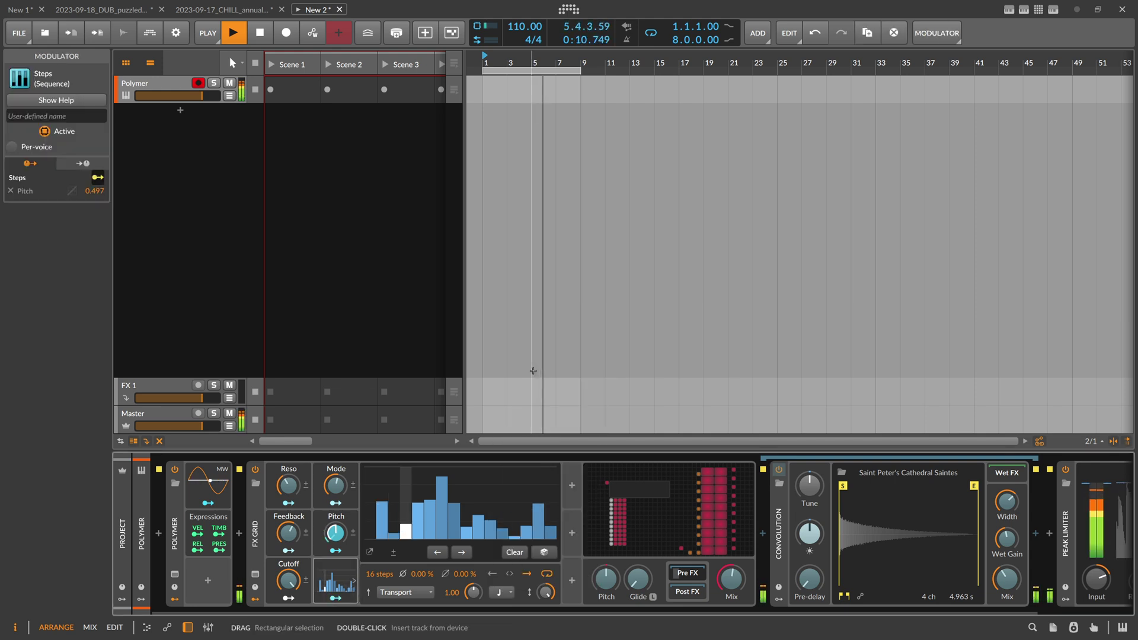
{"action": "left_click", "coordinate": [335, 597]}
- Raise the Feedback macro and the FX Grid and Convolution Mix, and slightly lower the Peak Limiter's Input
{"action": "left_click_drag", "start_coordinate": [289, 532], "coordinate": [289, 515]}
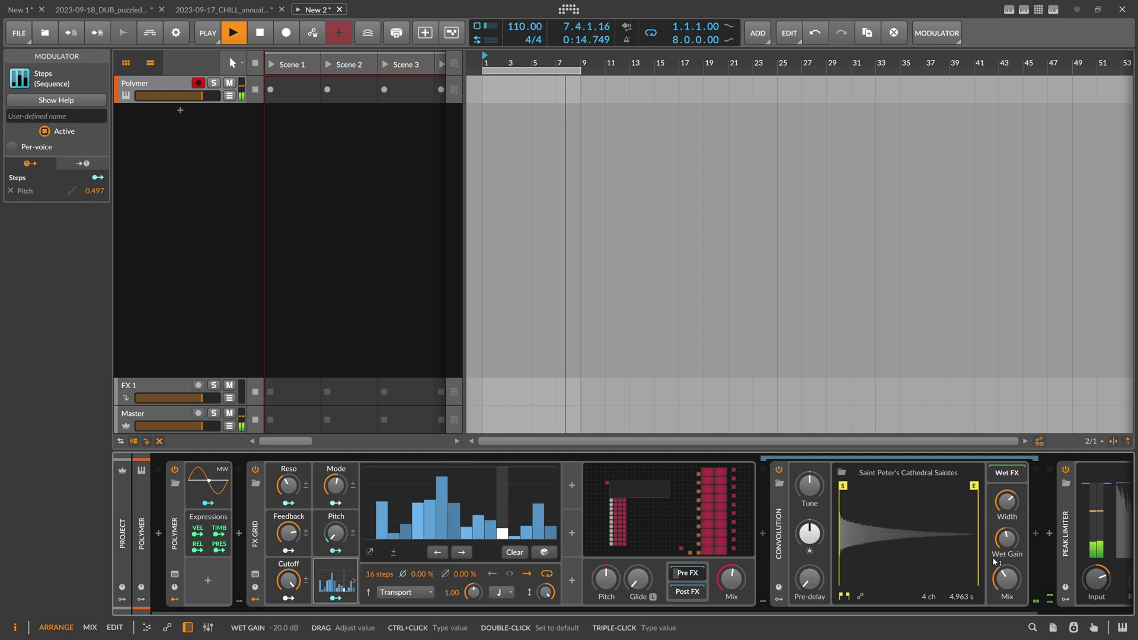
{"action": "left_click_drag", "start_coordinate": [1006, 578], "coordinate": [1006, 553]}
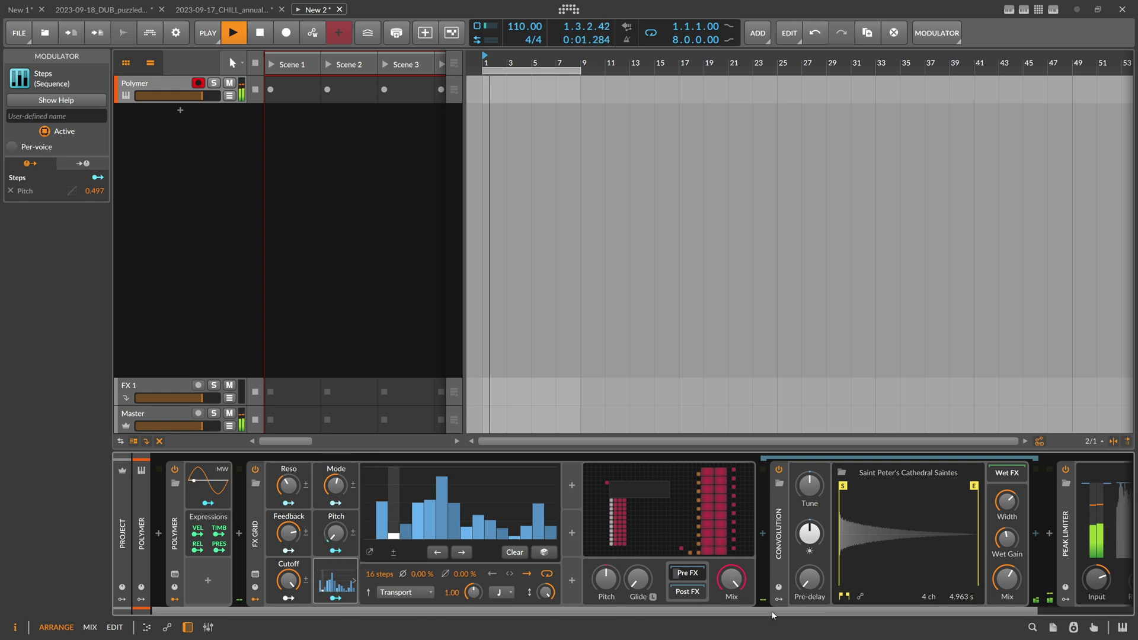
{"action": "left_click_drag", "start_coordinate": [772, 612], "coordinate": [872, 613]}
{"action": "left_click_drag", "start_coordinate": [989, 579], "coordinate": [989, 584]}
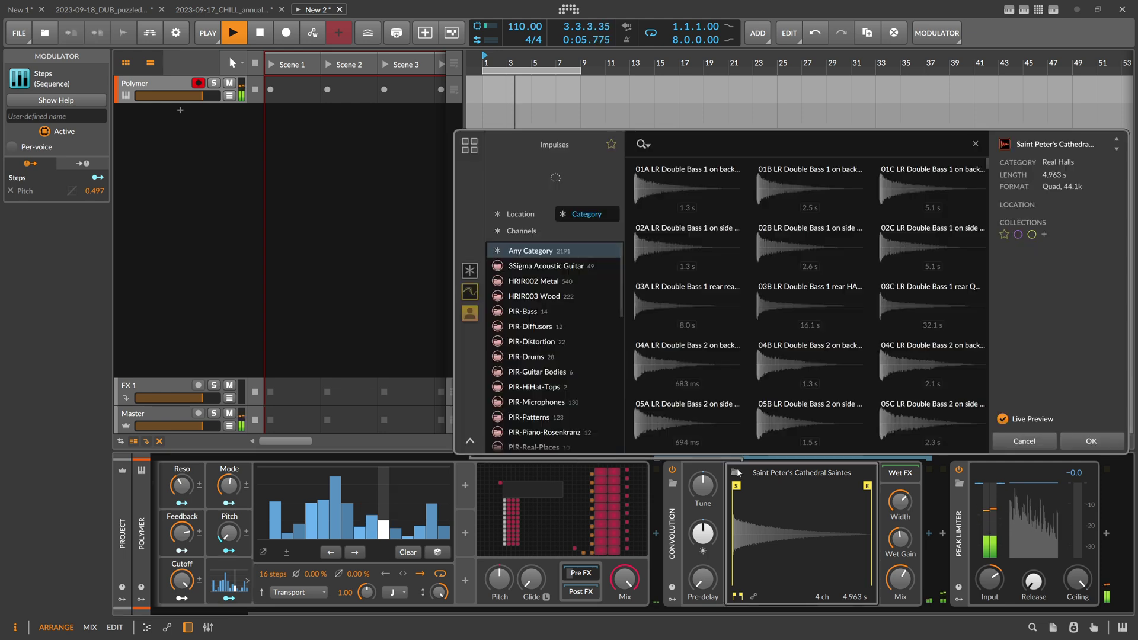
- Browse the Convolution's impulse categories down to the Trash2 sets, and close the impulse browser
{"action": "left_click", "coordinate": [735, 472]}
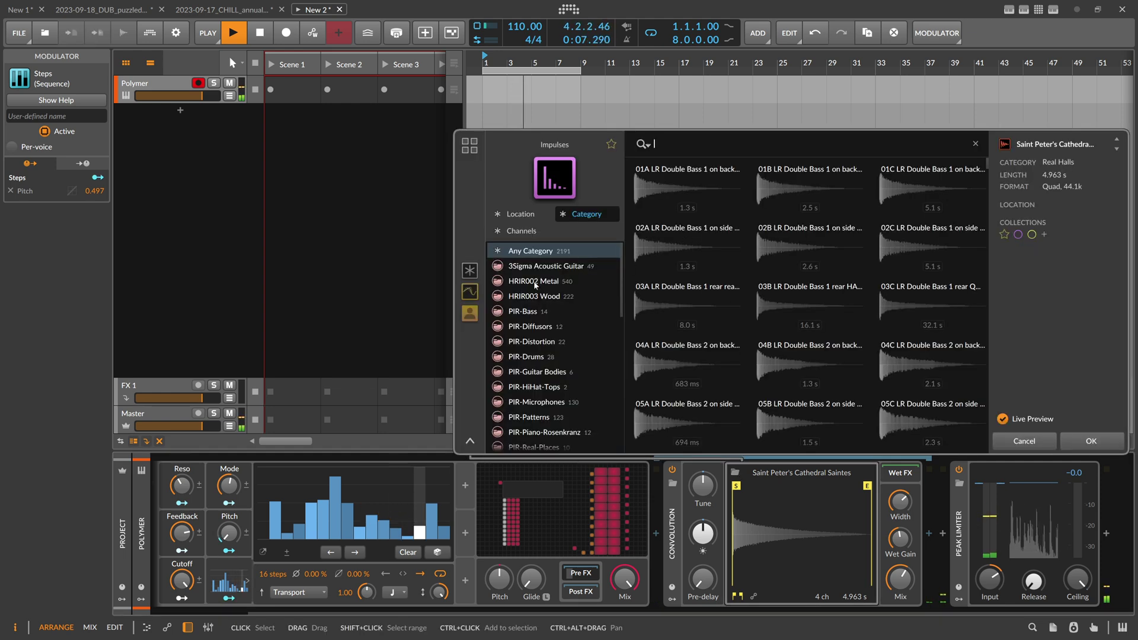
{"action": "scroll", "coordinate": [542, 296], "scroll_direction": "down", "scroll_amount": 10}
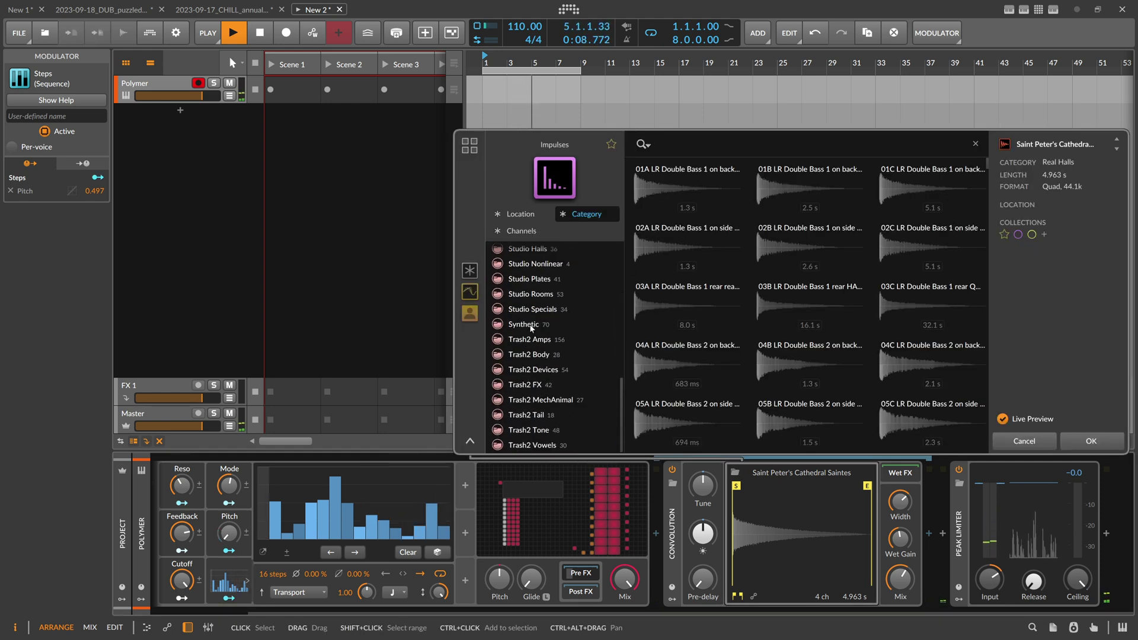
{"action": "left_click", "coordinate": [1067, 441]}
- Look over the FX Grid patch at full editor height, and return to the arranger with the device chain shown
{"action": "left_click", "coordinate": [578, 500]}
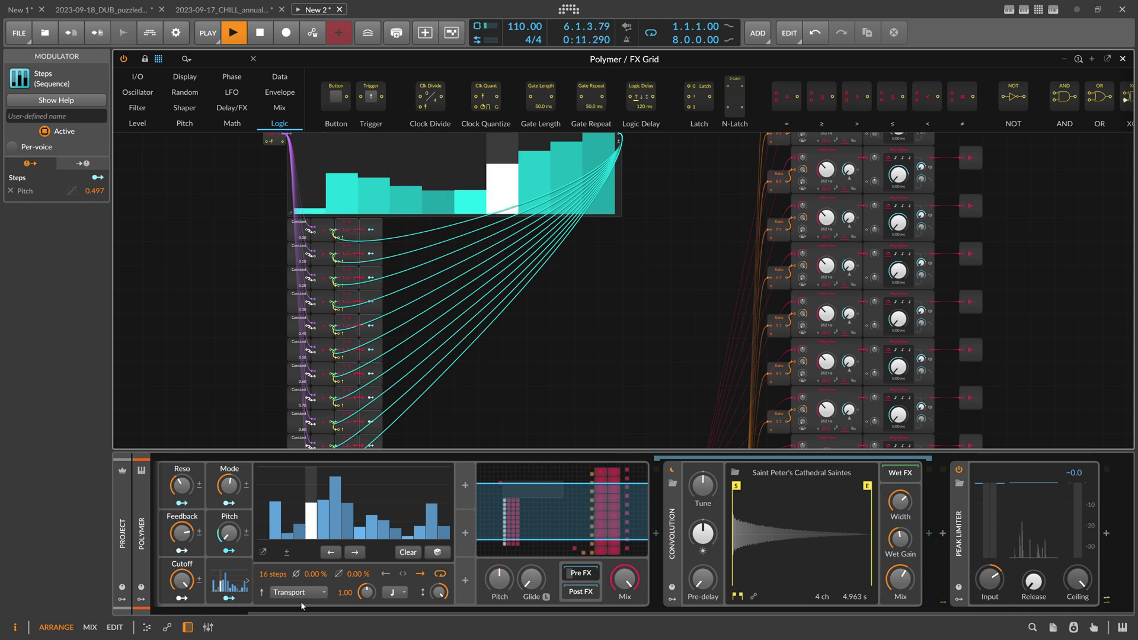
{"action": "left_click", "coordinate": [187, 627]}
{"action": "scroll", "coordinate": [355, 495], "scroll_direction": "down", "scroll_amount": 1}
{"action": "scroll", "coordinate": [356, 495], "scroll_direction": "down", "scroll_amount": 1}
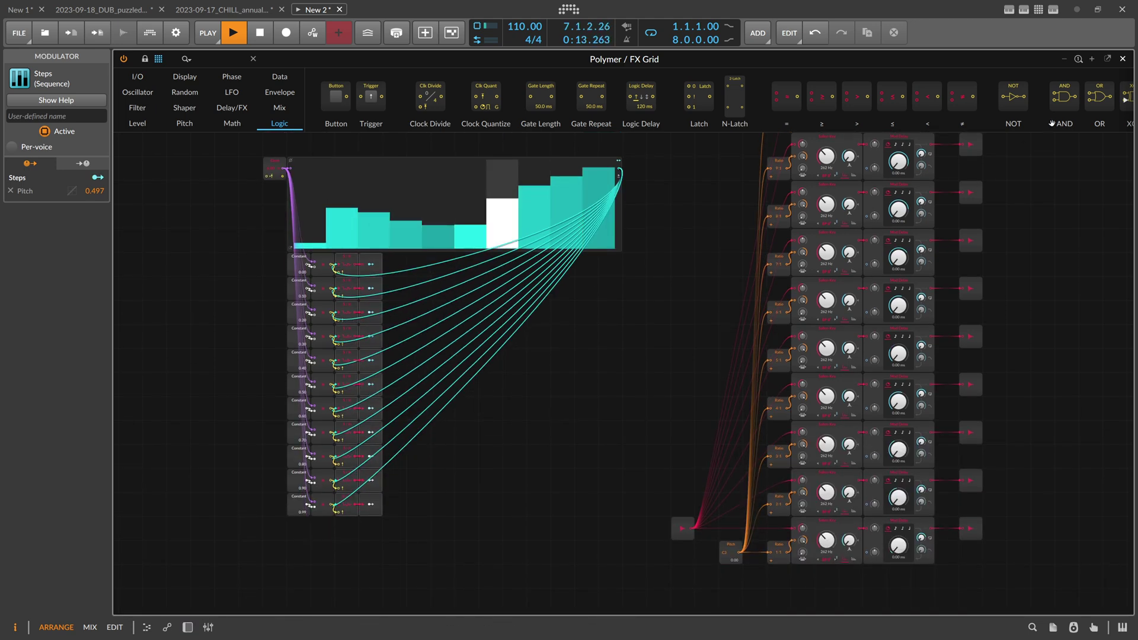
{"action": "key", "text": "Escape"}
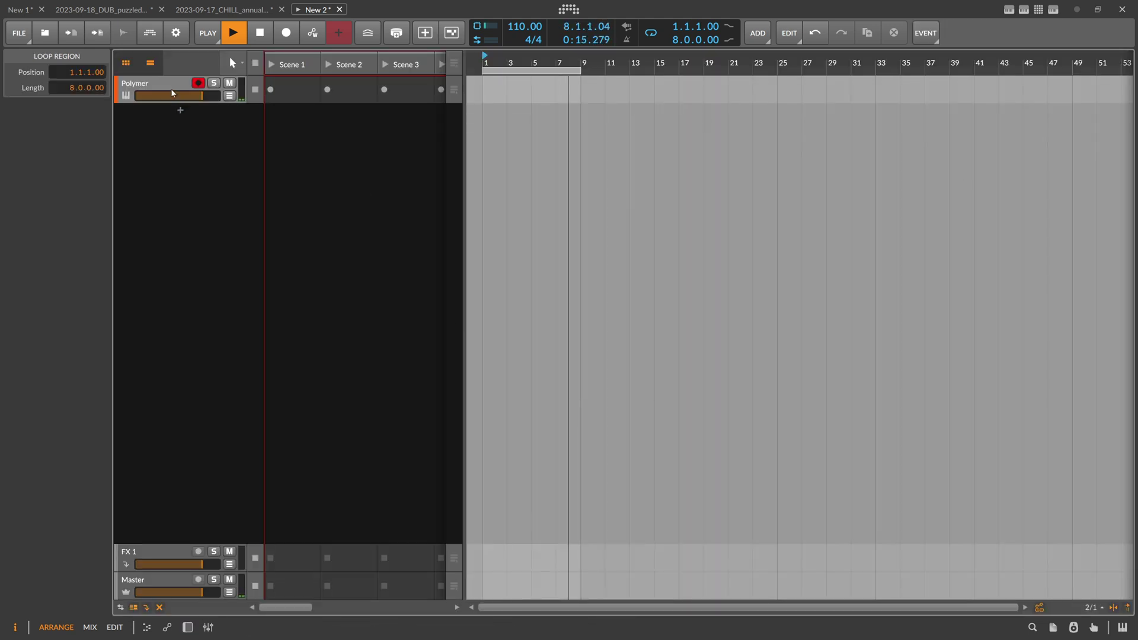
{"action": "key", "text": "d"}
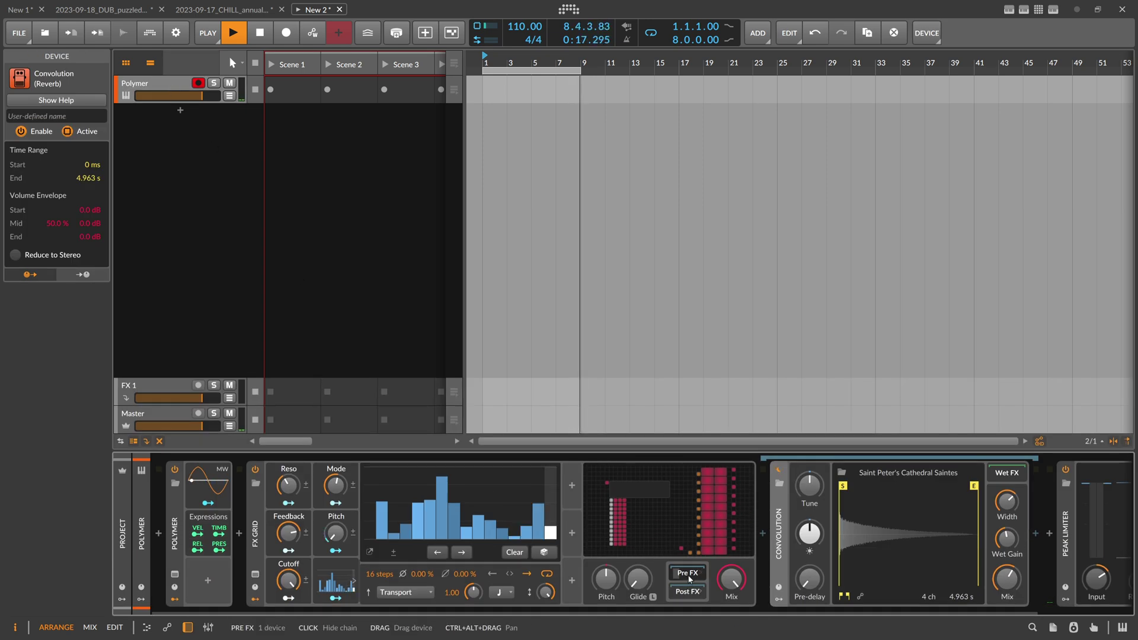
- Delete the Convolution reverb, and clear and collapse the Steps modulator's pattern
{"action": "key", "text": "Delete"}
{"action": "left_click", "coordinate": [335, 581]}
{"action": "left_click", "coordinate": [333, 581]}
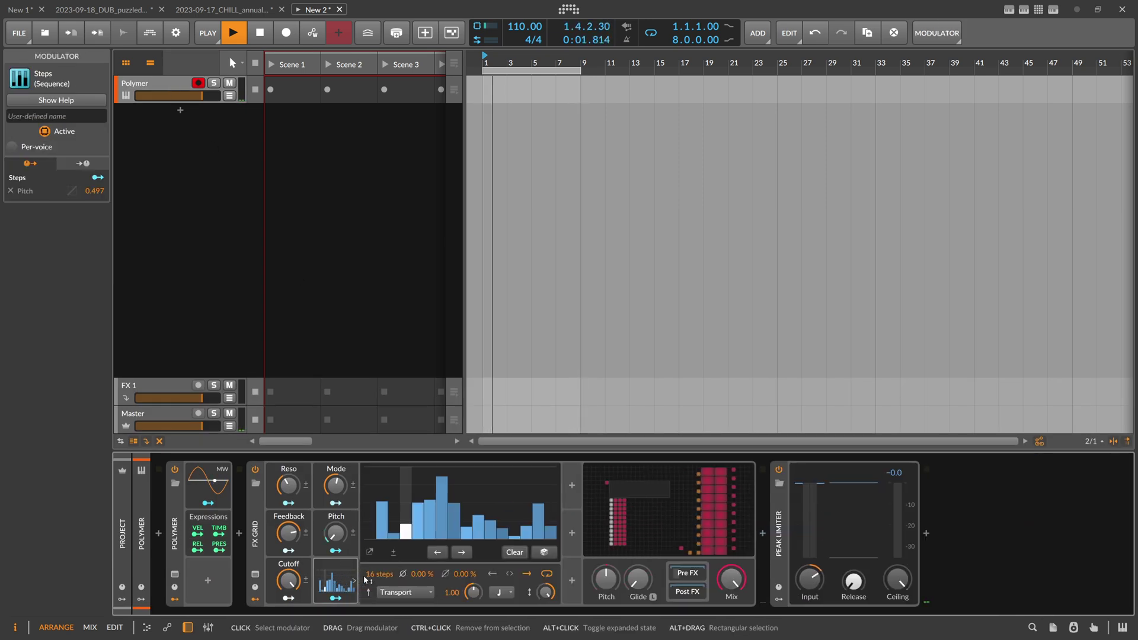
{"action": "left_click", "coordinate": [332, 582]}
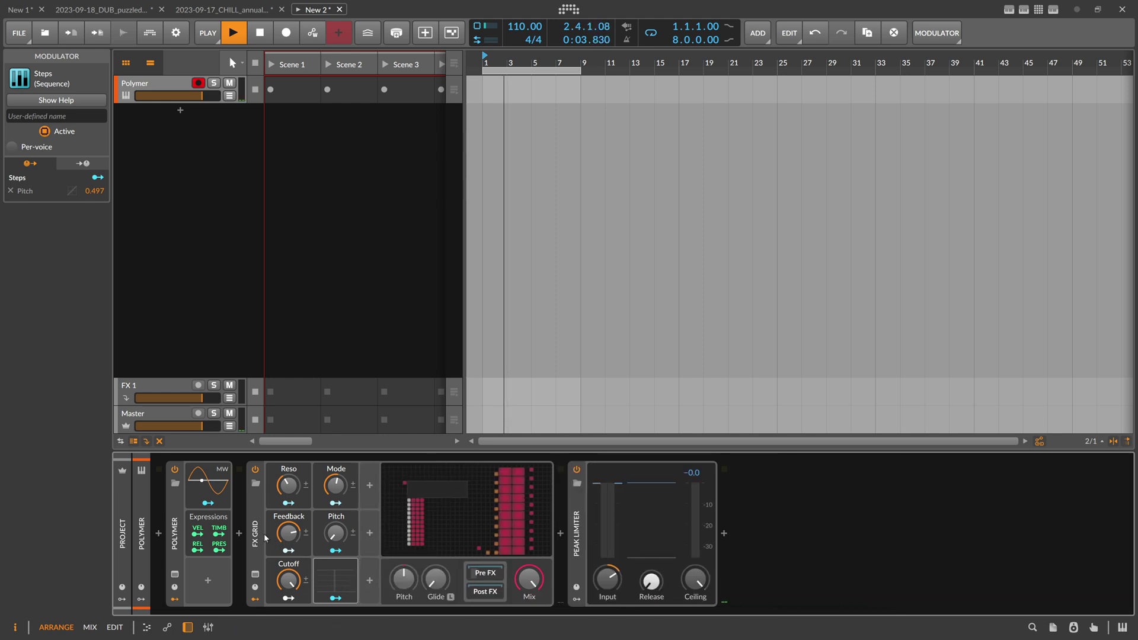
- Lower the FX Grid's Mix
{"action": "left_click", "coordinate": [259, 535]}
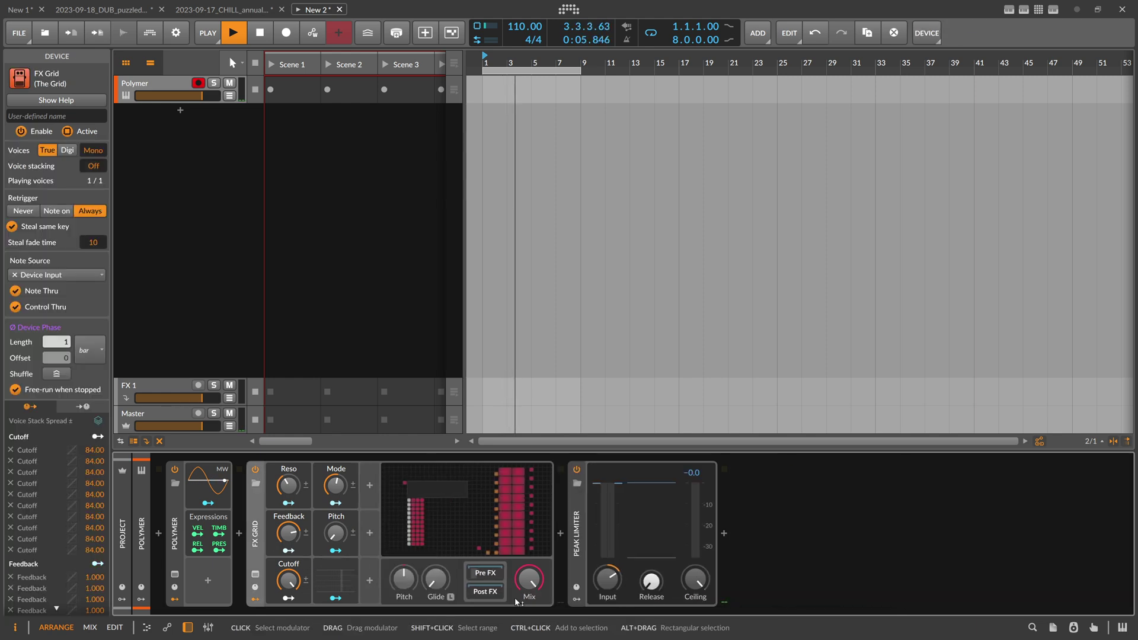
{"action": "left_click_drag", "start_coordinate": [528, 579], "coordinate": [528, 598]}
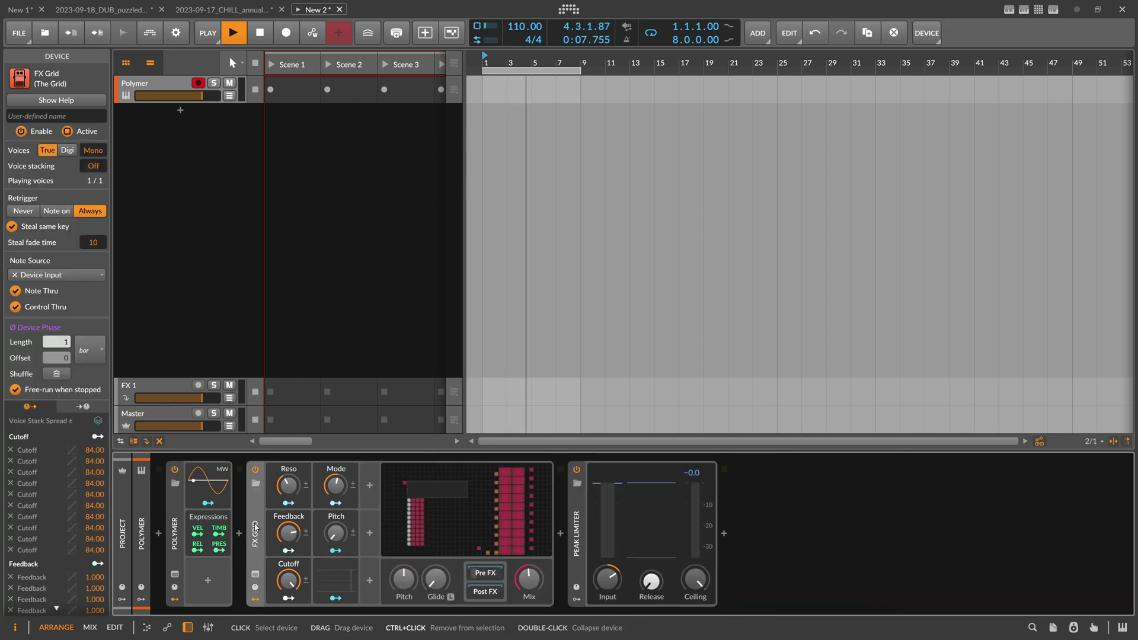
- Try a duplicate of the FX Grid with a raised Pitch module value, and undo the duplication
{"action": "key", "text": "ctrl+d"}
{"action": "left_click", "coordinate": [765, 517]}
{"action": "scroll", "coordinate": [777, 353], "scroll_direction": "down", "scroll_amount": 3}
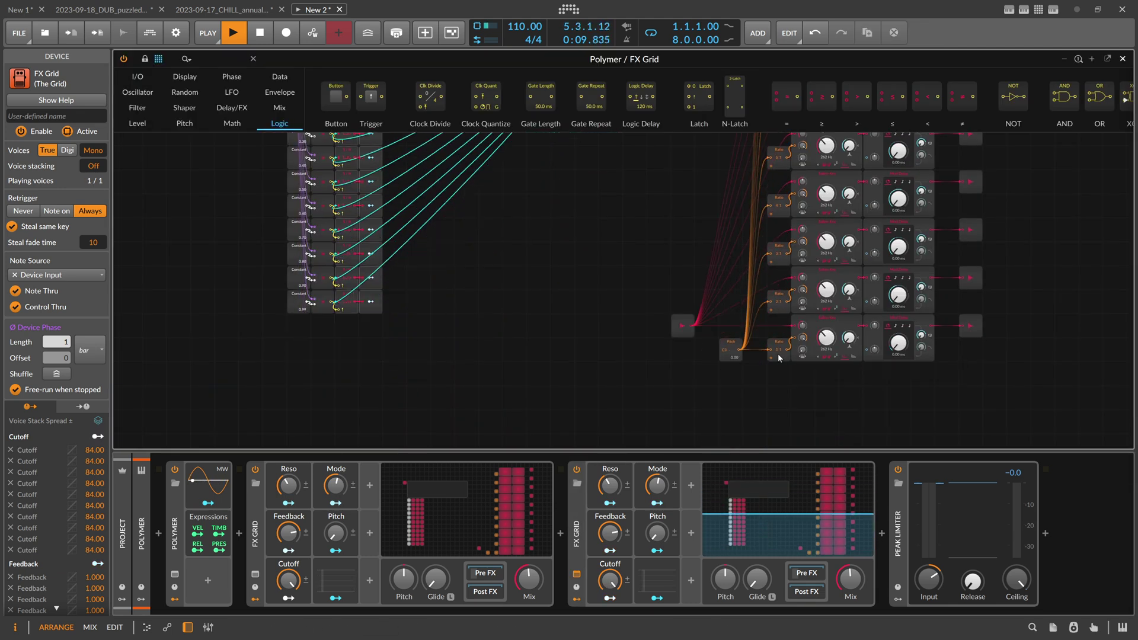
{"action": "left_click_drag", "start_coordinate": [736, 353], "coordinate": [736, 332]}
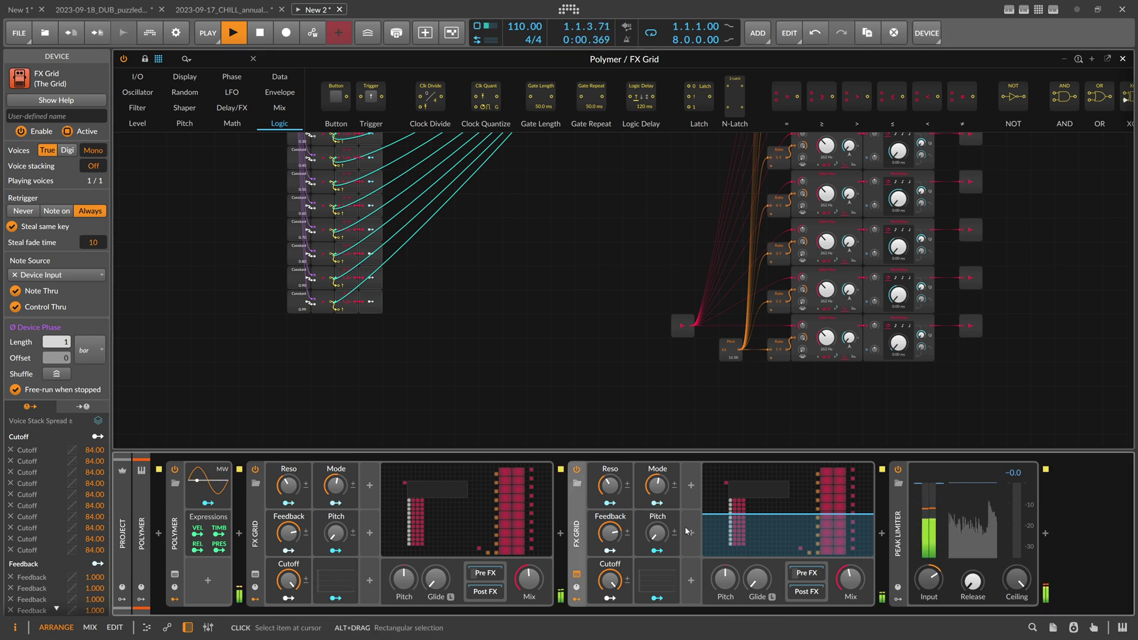
{"action": "left_click", "coordinate": [496, 573]}
{"action": "key", "text": "ctrl+z"}
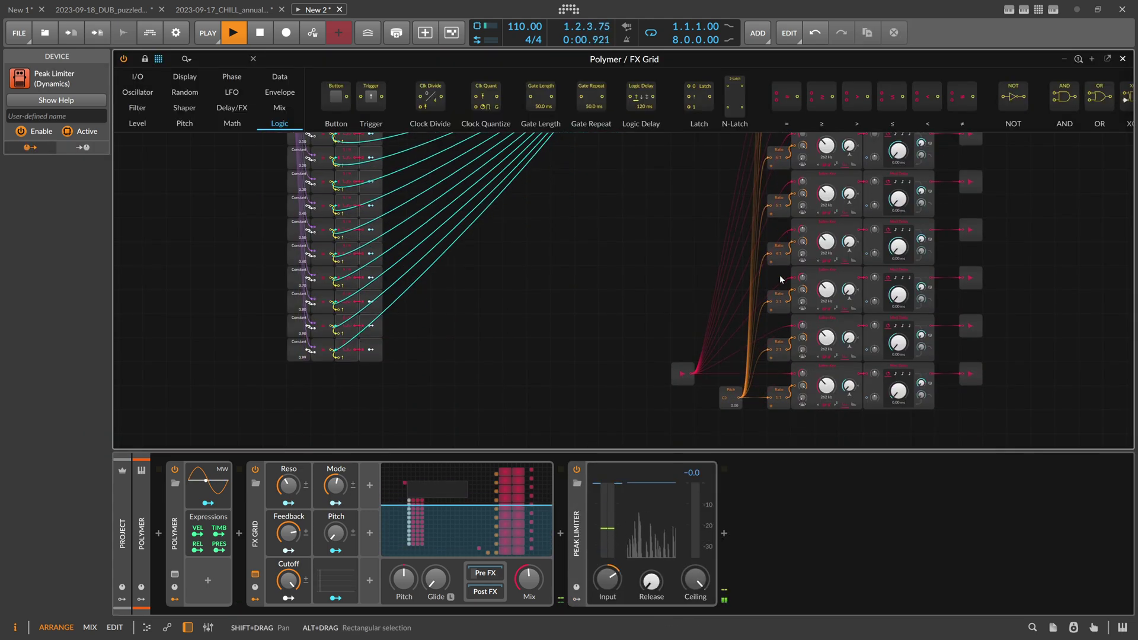
- Find the Pitch Quantize module and insert it between the 1:1 Ratio and its Sallen-Key filter
{"action": "scroll", "coordinate": [780, 276], "scroll_direction": "down", "scroll_amount": 2}
{"action": "key", "text": "plus"}
{"action": "key", "text": "plus"}
{"action": "left_click_drag", "start_coordinate": [755, 295], "coordinate": [468, 305], "text": "shift"}
{"action": "left_click", "coordinate": [454, 282]}
{"action": "left_click_drag", "start_coordinate": [509, 360], "coordinate": [588, 441]}
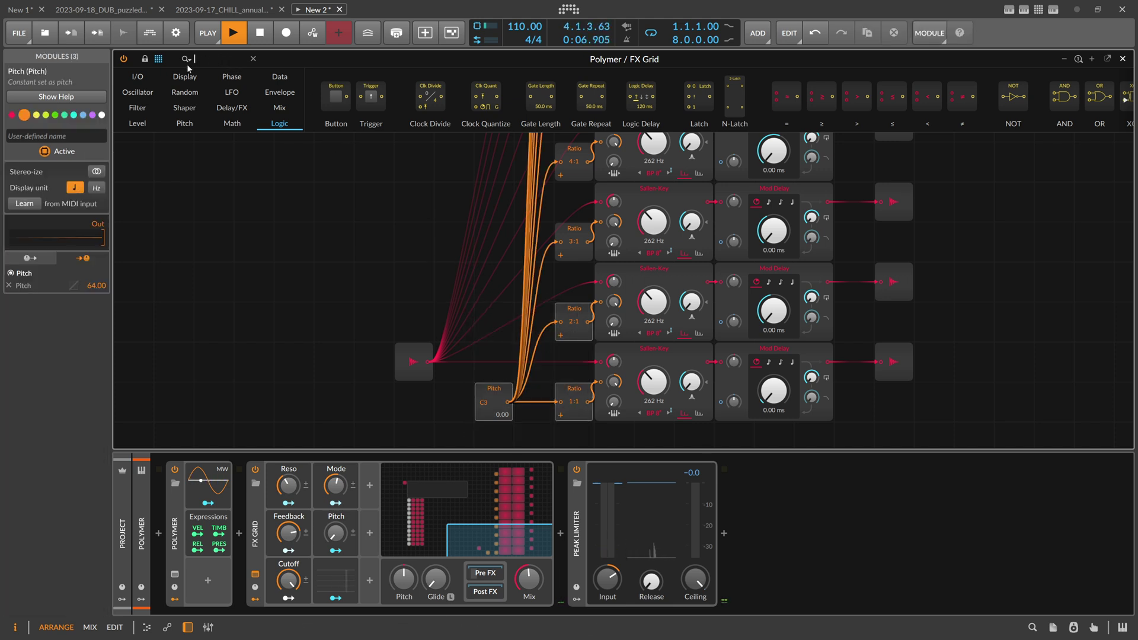
{"action": "type", "text": "quan"}
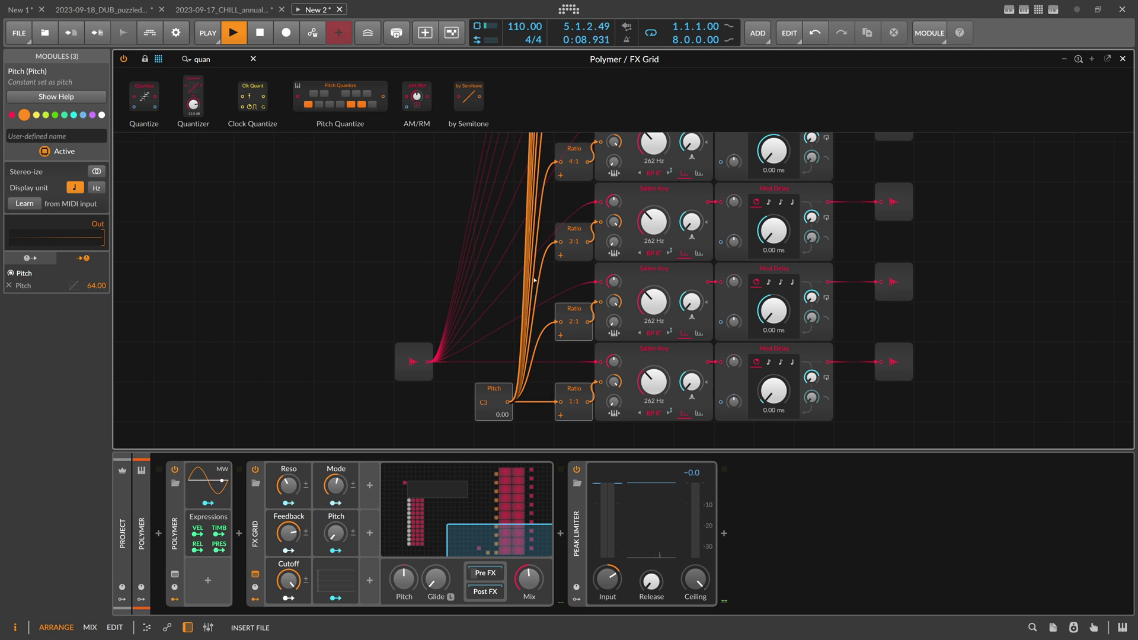
{"action": "left_click_drag", "start_coordinate": [588, 401], "coordinate": [593, 401]}
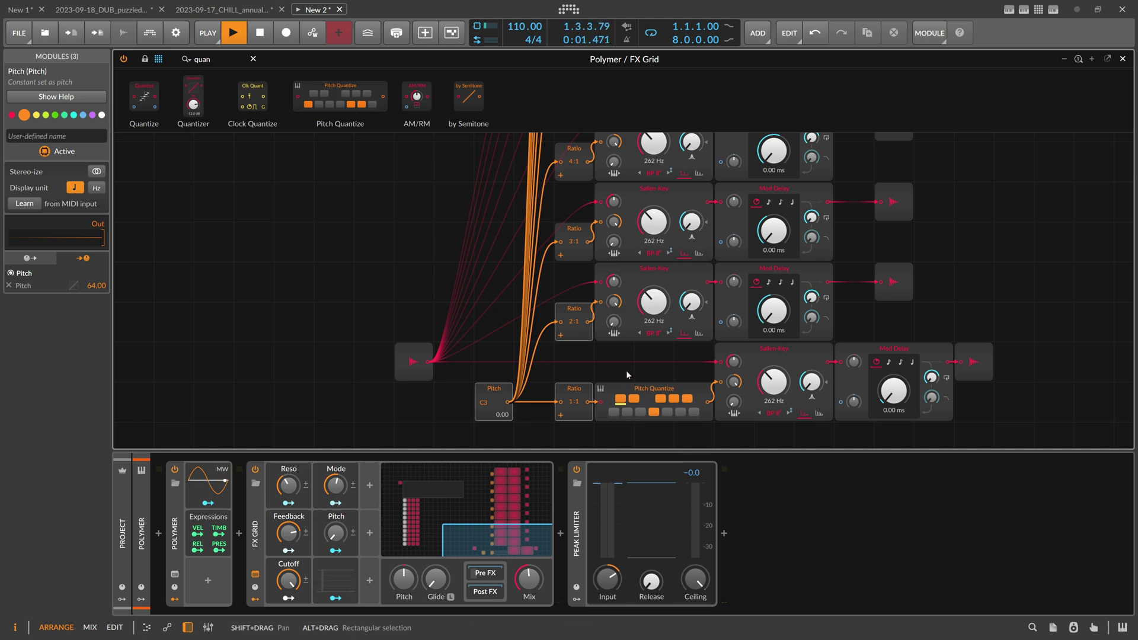
{"action": "left_click", "coordinate": [628, 393]}
- Move Pitch Quantize behind the 2:1 Ratio, and place a copy of it between the 3:1 Ratio and its filter
{"action": "scroll", "coordinate": [610, 285], "scroll_direction": "up", "scroll_amount": 3}
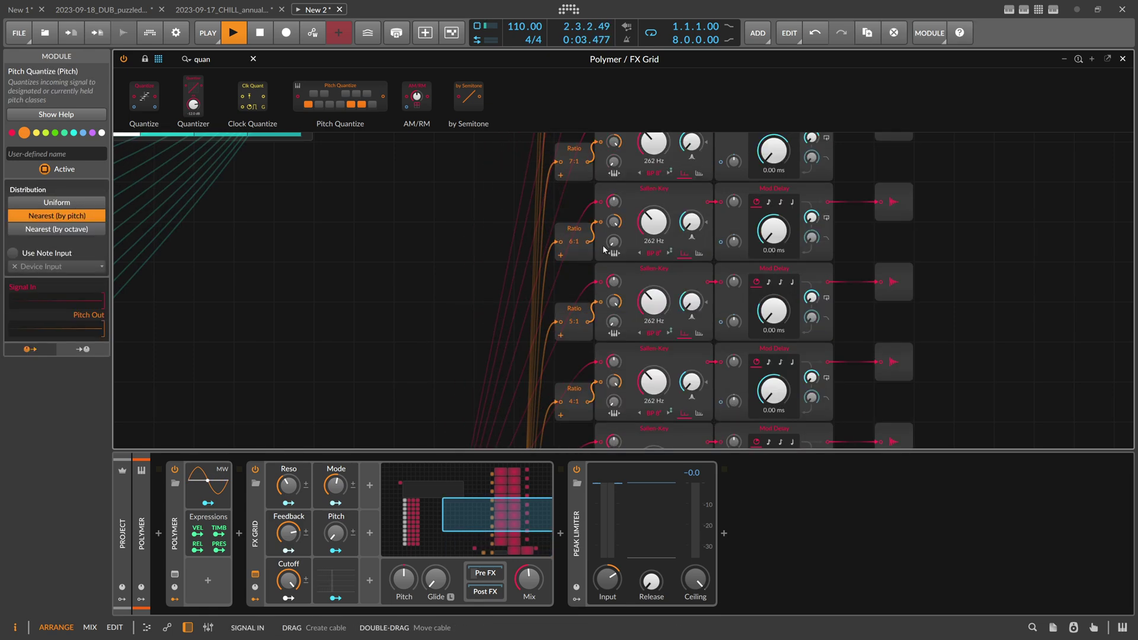
{"action": "scroll", "coordinate": [637, 364], "scroll_direction": "down", "scroll_amount": 3}
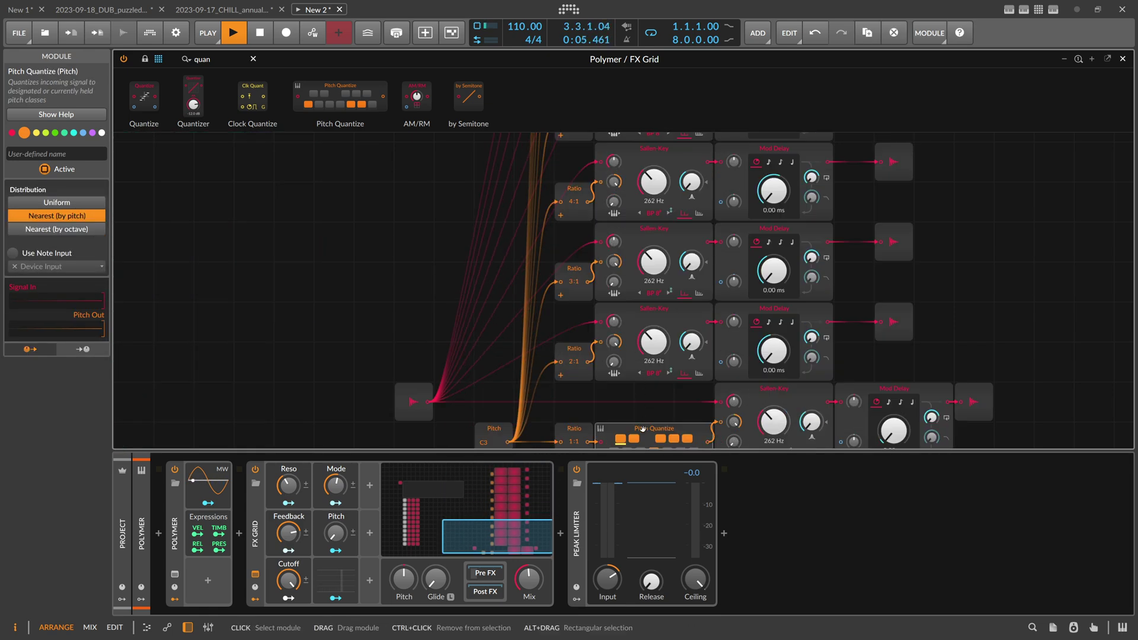
{"action": "left_click_drag", "start_coordinate": [643, 429], "coordinate": [622, 379]}
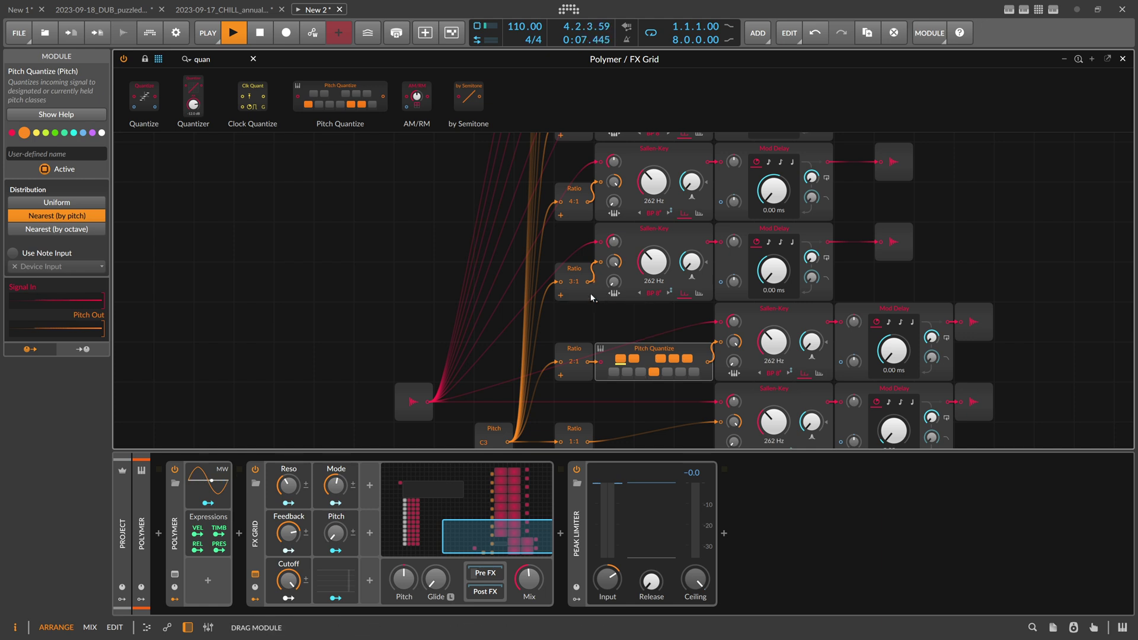
{"action": "left_click_drag", "start_coordinate": [591, 298], "coordinate": [638, 350]}
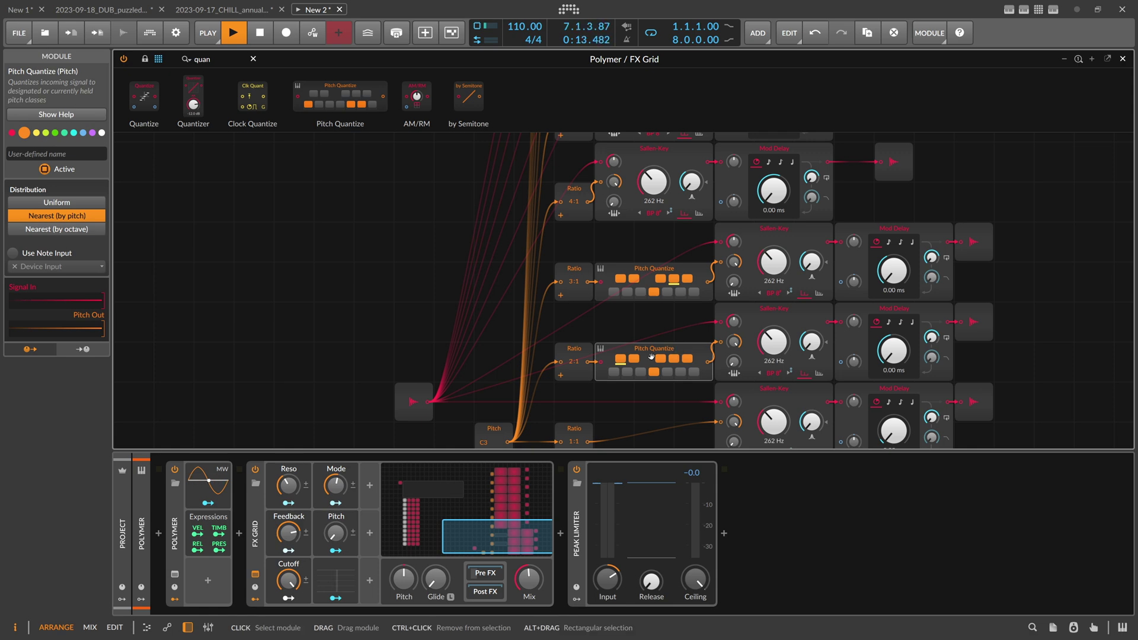
{"action": "scroll", "coordinate": [619, 358], "scroll_direction": "down", "scroll_amount": 3}
{"action": "scroll", "coordinate": [618, 358], "scroll_direction": "up", "scroll_amount": 3}
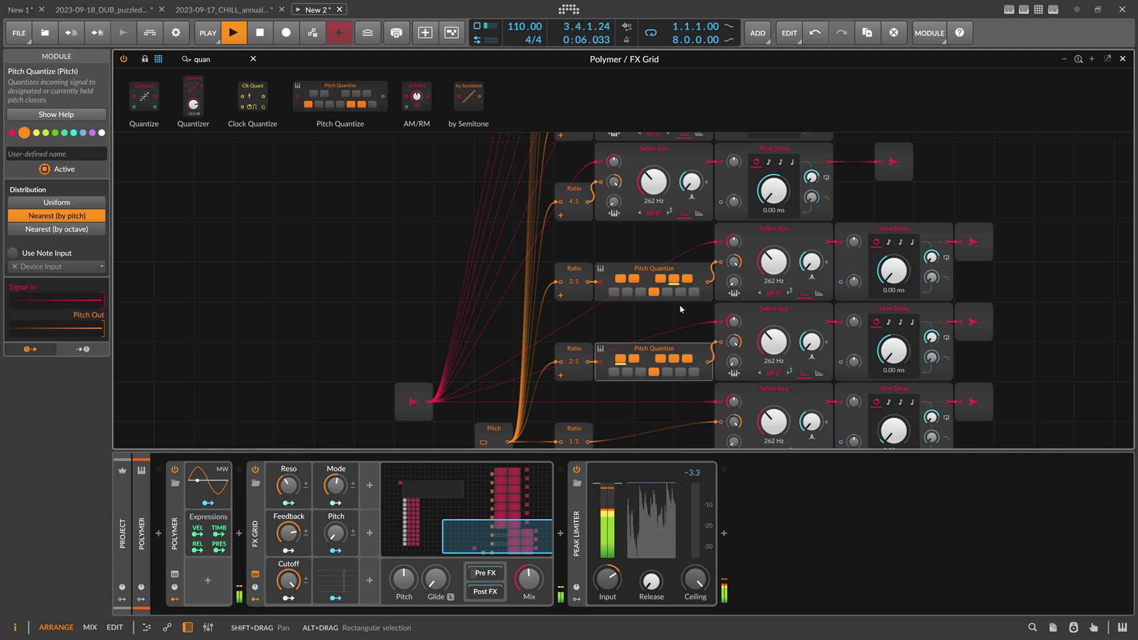
- Delete both Pitch Quantize modules behind the 2:1 and 3:1 Ratios
{"action": "left_click", "coordinate": [641, 251]}
{"action": "left_click_drag", "start_coordinate": [638, 262], "coordinate": [642, 386]}
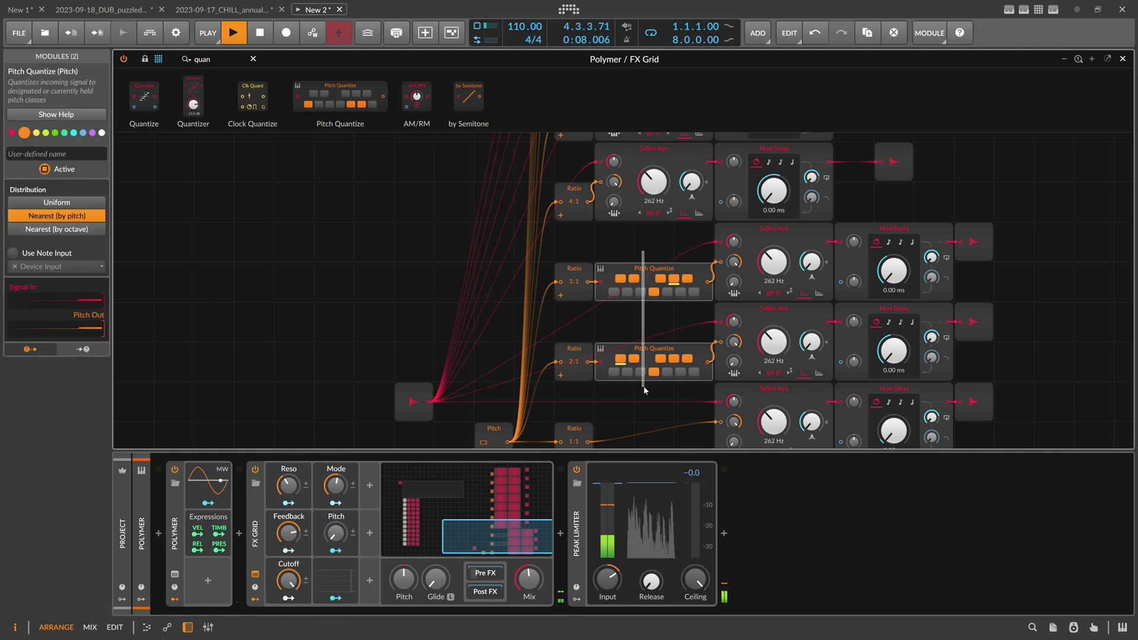
{"action": "key", "text": "Delete"}
- Move the filters, delays and outputs of the 1:1, 2:1 and 3:1 voices back against their Ratio modules, aligned with the 4:1 voice
{"action": "scroll", "coordinate": [678, 338], "scroll_direction": "down", "scroll_amount": 3}
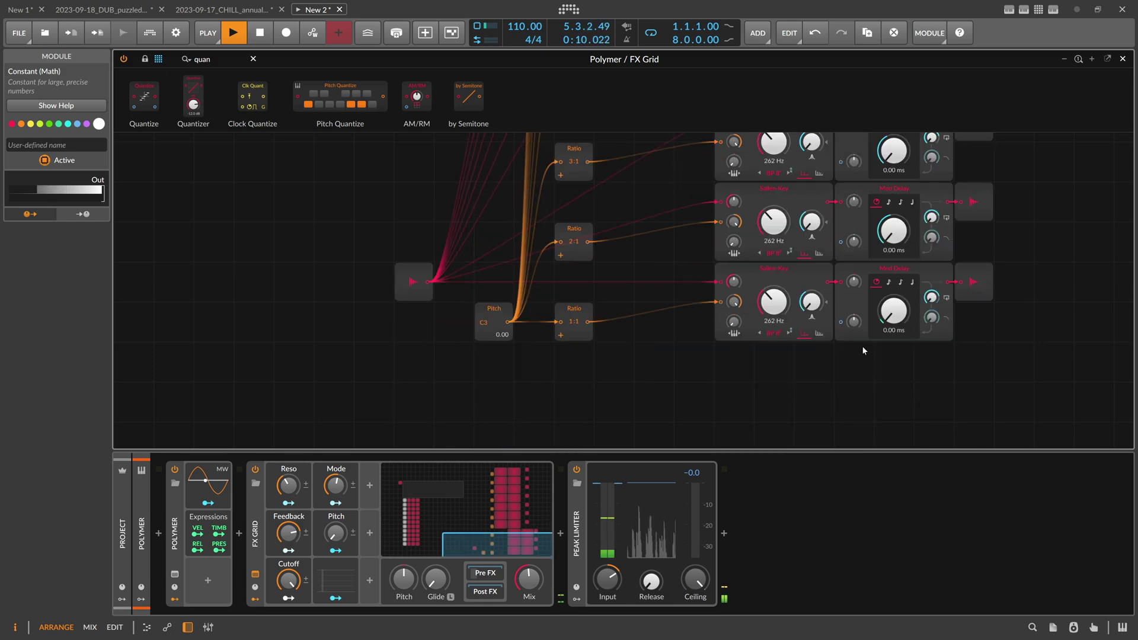
{"action": "left_click_drag", "start_coordinate": [996, 353], "coordinate": [732, 153]}
{"action": "scroll", "coordinate": [818, 266], "scroll_direction": "up", "scroll_amount": 3}
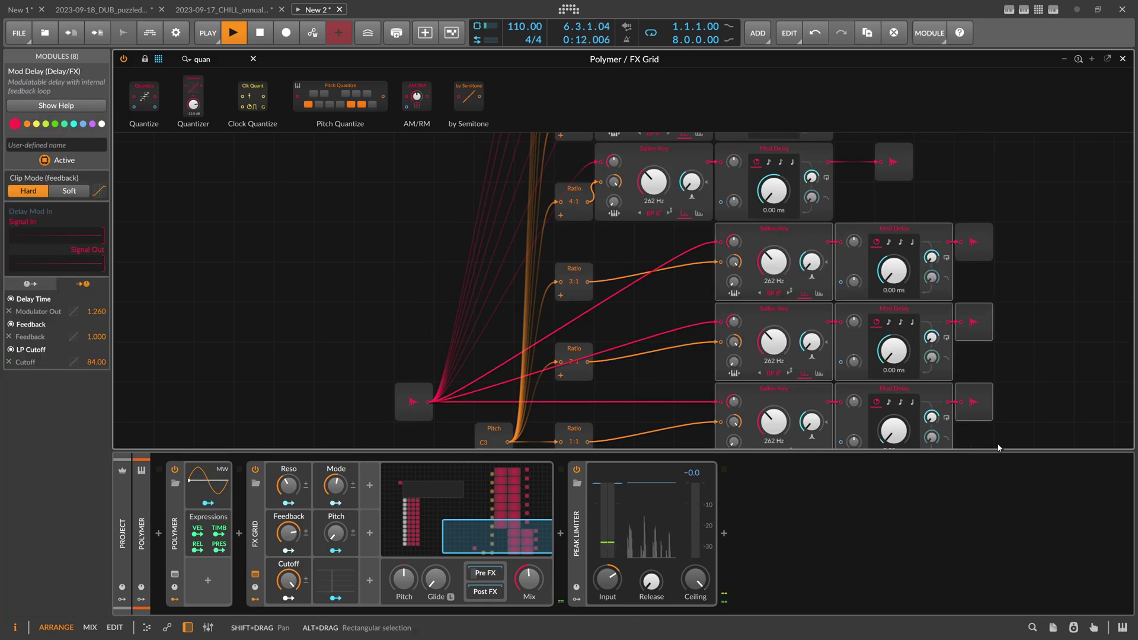
{"action": "left_click_drag", "start_coordinate": [998, 445], "coordinate": [635, 234]}
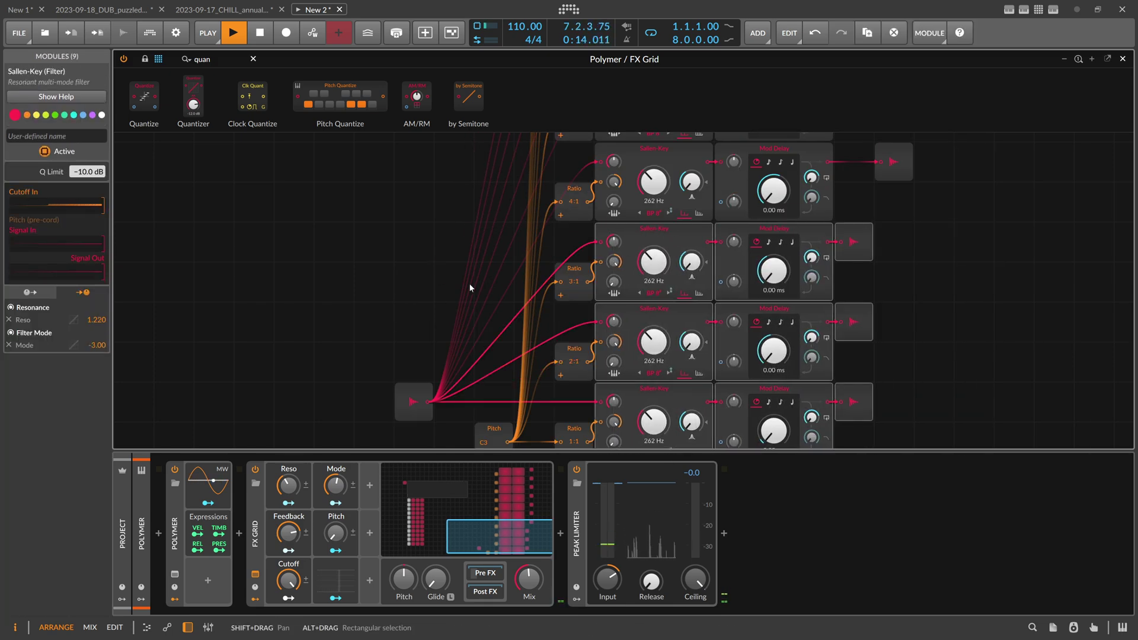
- Redraw the step pattern as a ramp rising steadily from the lowest first step to the highest last step
{"action": "scroll", "coordinate": [470, 288], "scroll_direction": "down", "scroll_amount": 3}
{"action": "left_click_drag", "start_coordinate": [453, 516], "coordinate": [483, 495]}
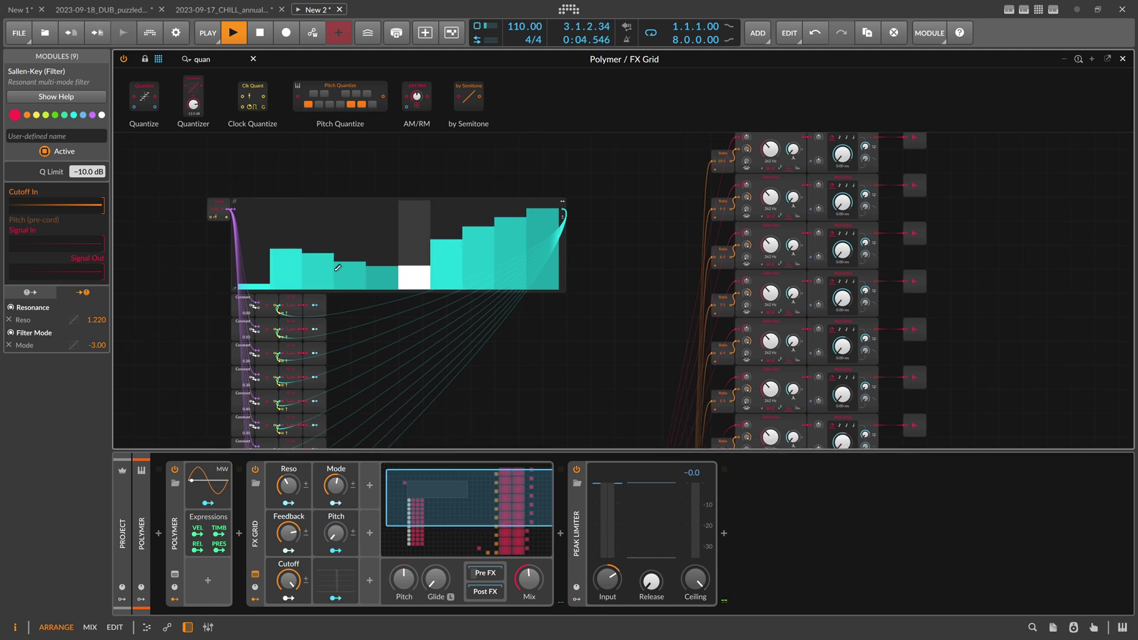
{"action": "left_click_drag", "start_coordinate": [253, 283], "coordinate": [557, 214]}
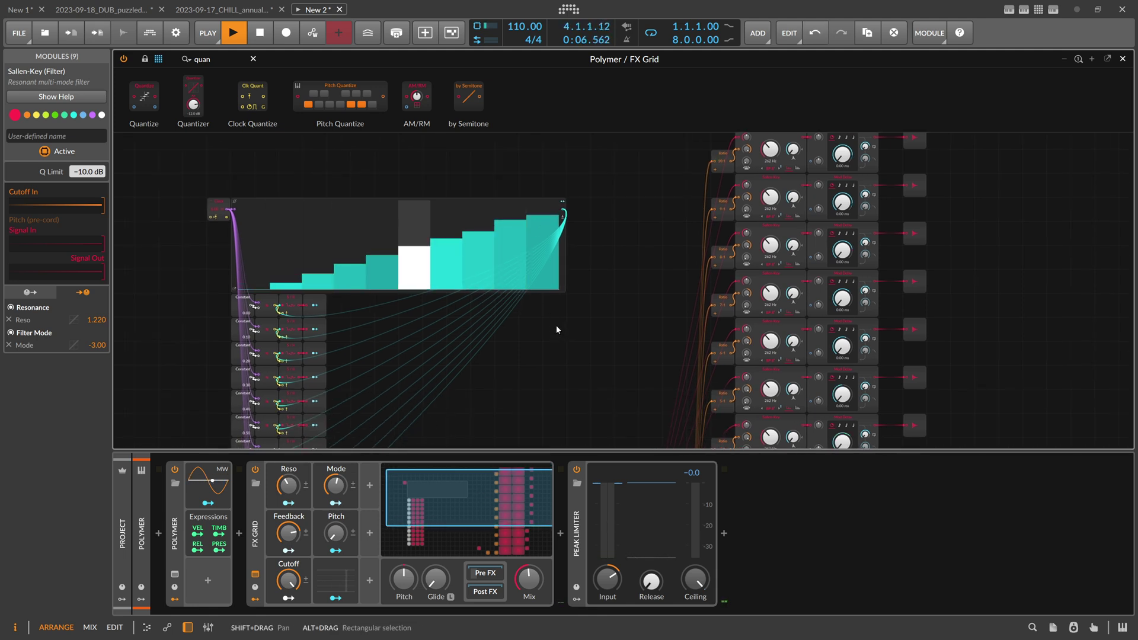
- Find the Pan module and insert one between the Mod Delay and the output of each of the two uppermost voices
{"action": "scroll", "coordinate": [556, 325], "scroll_direction": "up", "scroll_amount": 3}
{"action": "scroll", "coordinate": [559, 323], "scroll_direction": "down", "scroll_amount": 2}
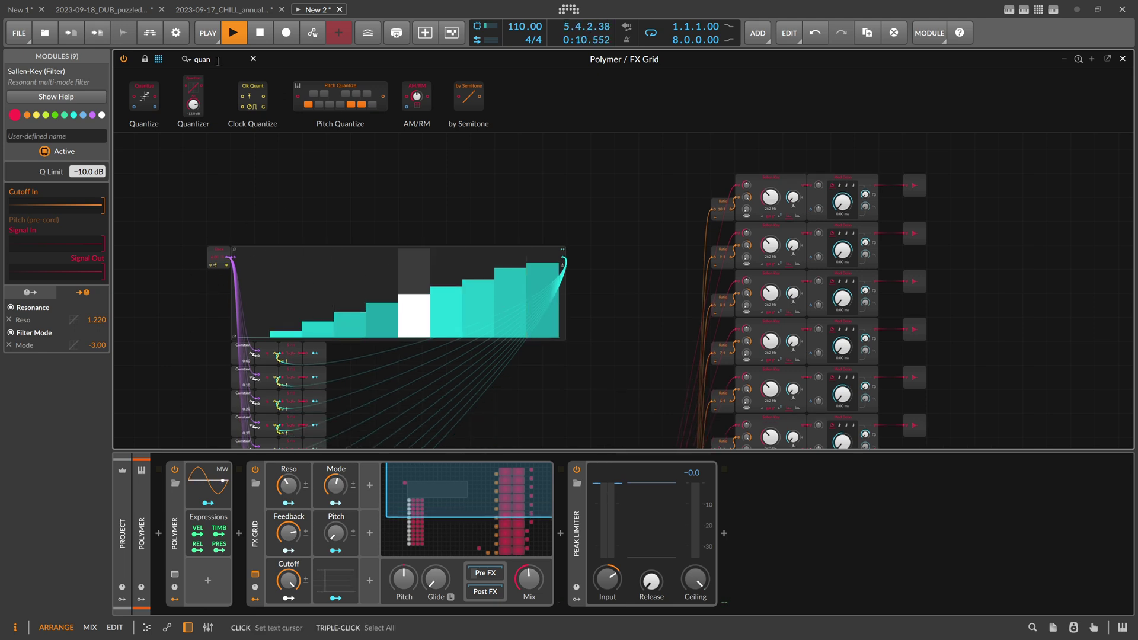
{"action": "left_click_drag", "start_coordinate": [215, 60], "coordinate": [139, 65]}
{"action": "type", "text": "pan"}
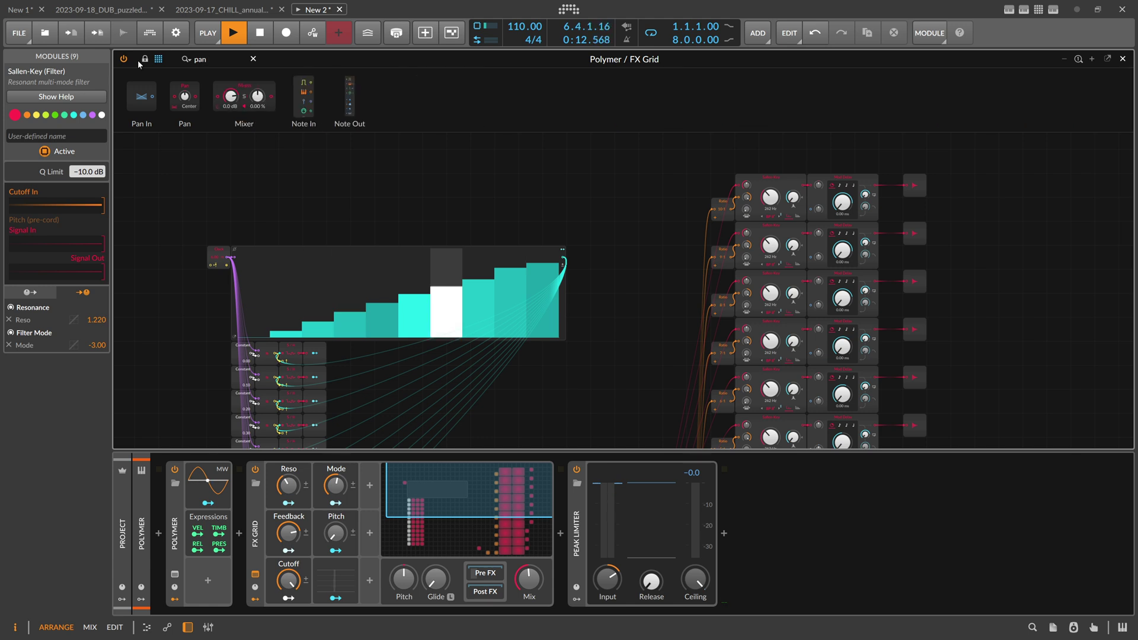
{"action": "left_click_drag", "start_coordinate": [181, 99], "coordinate": [899, 203]}
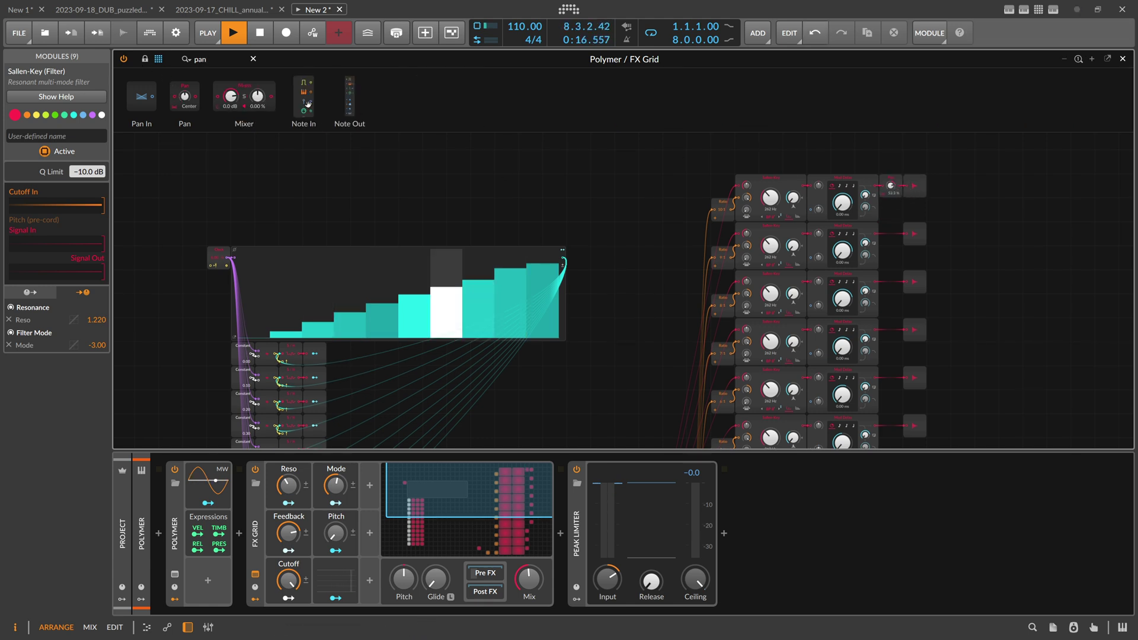
{"action": "left_click_drag", "start_coordinate": [187, 93], "coordinate": [891, 243]}
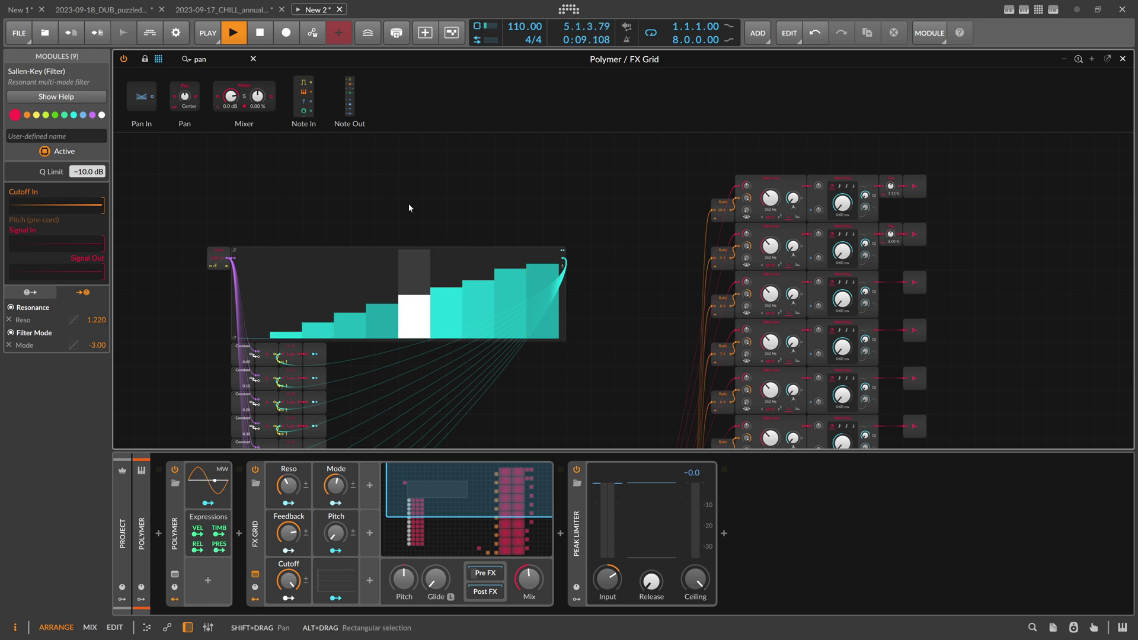
- Hide the device chain beneath the FX Grid to enlarge the patch area
{"action": "scroll", "coordinate": [358, 243], "scroll_direction": "down", "scroll_amount": 3}
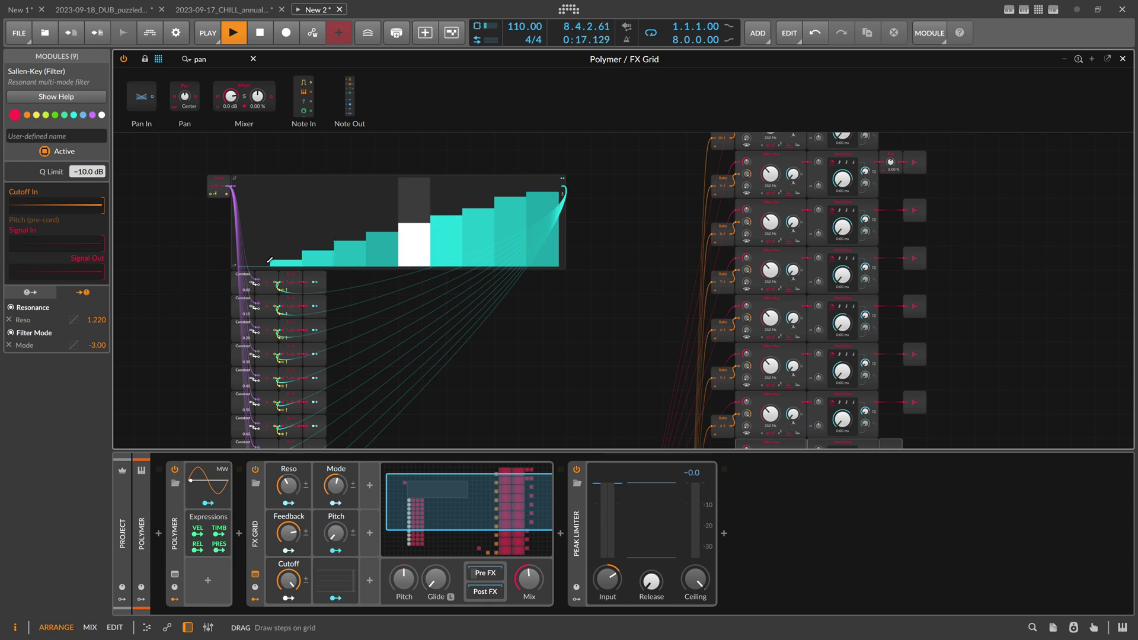
{"action": "scroll", "coordinate": [267, 260], "scroll_direction": "up", "scroll_amount": 2}
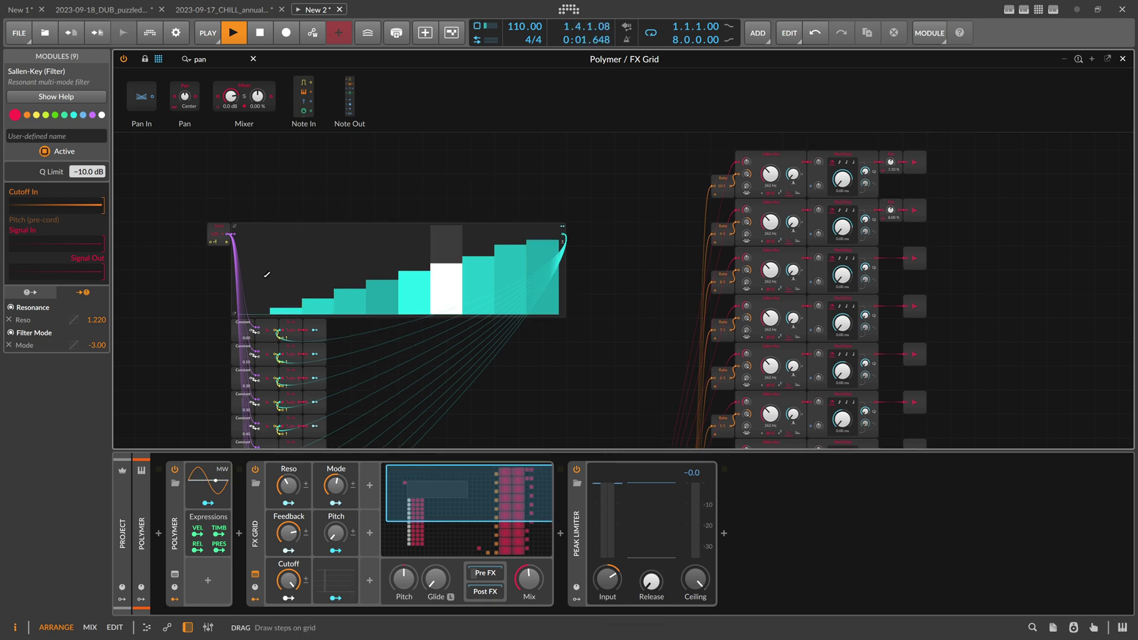
{"action": "scroll", "coordinate": [358, 270], "scroll_direction": "down", "scroll_amount": 5}
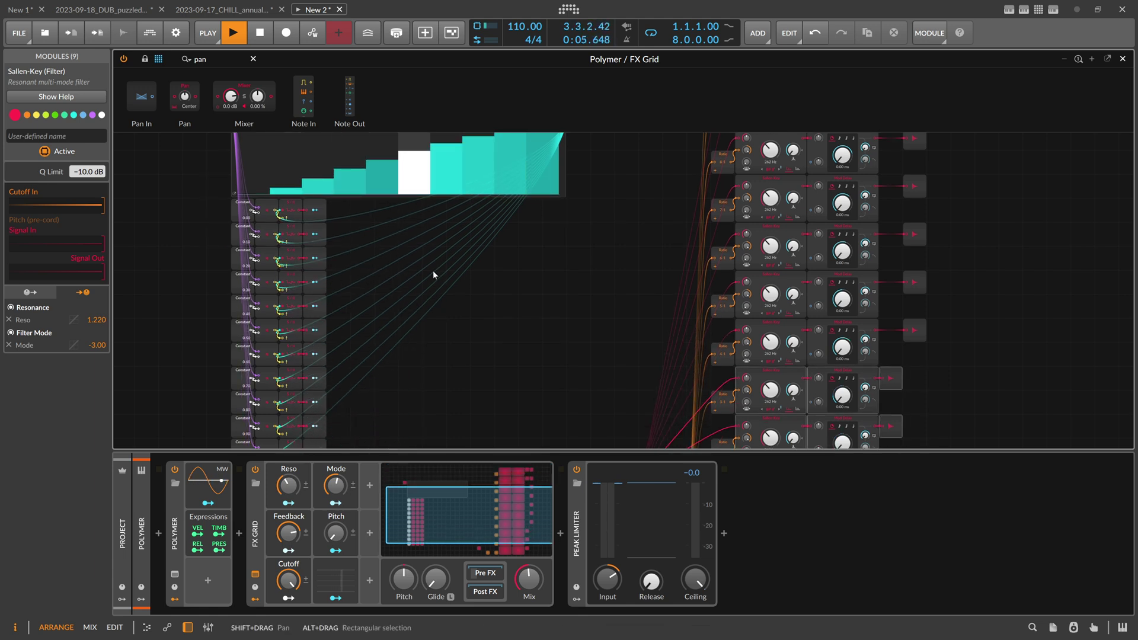
{"action": "left_click", "coordinate": [196, 624]}
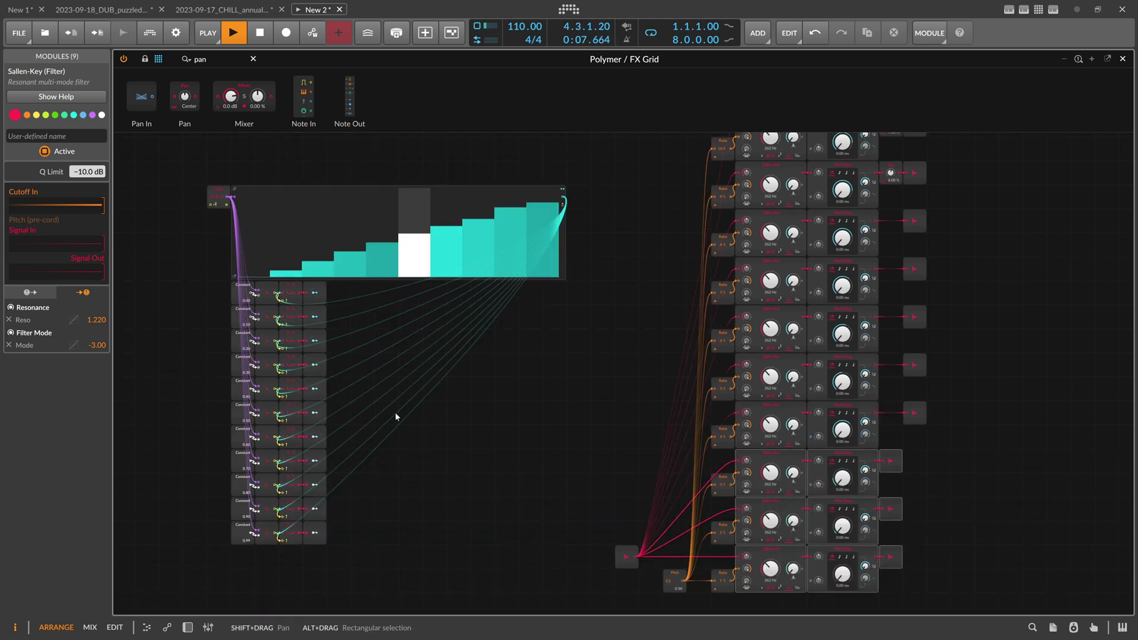